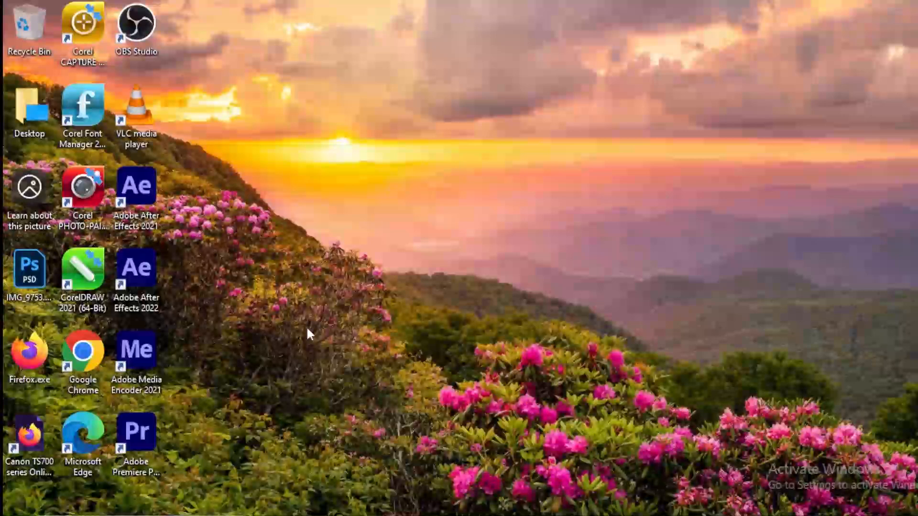
Step: Start a new project in After Effects 2022 and create a 1920 × 1080 composition named Photo slide
double_click(143, 268)
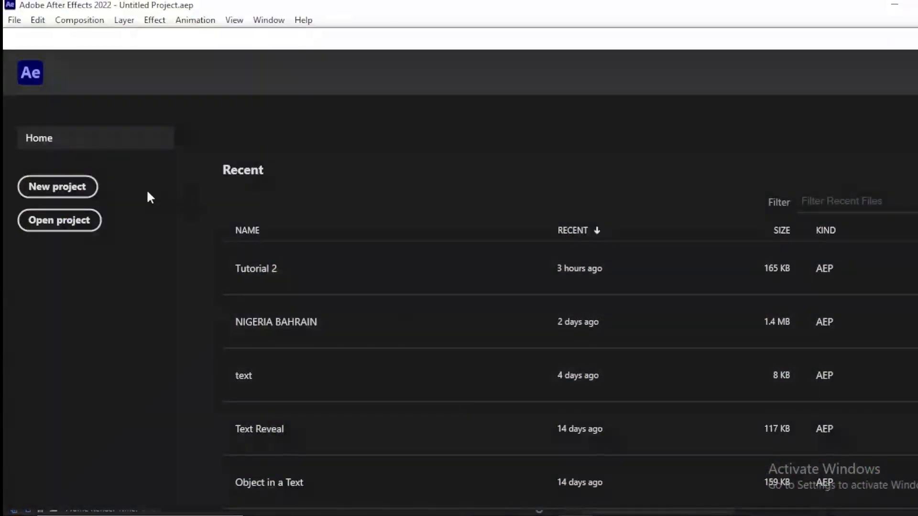
left_click(48, 185)
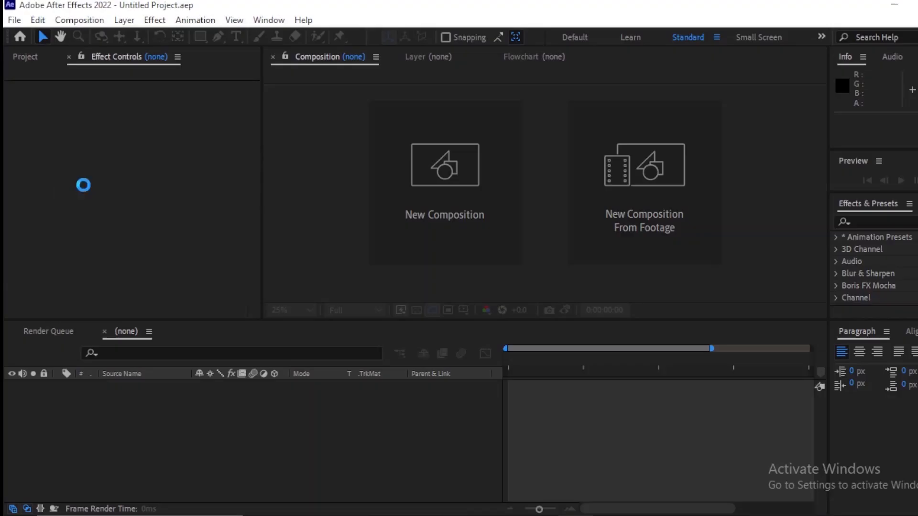
left_click(457, 174)
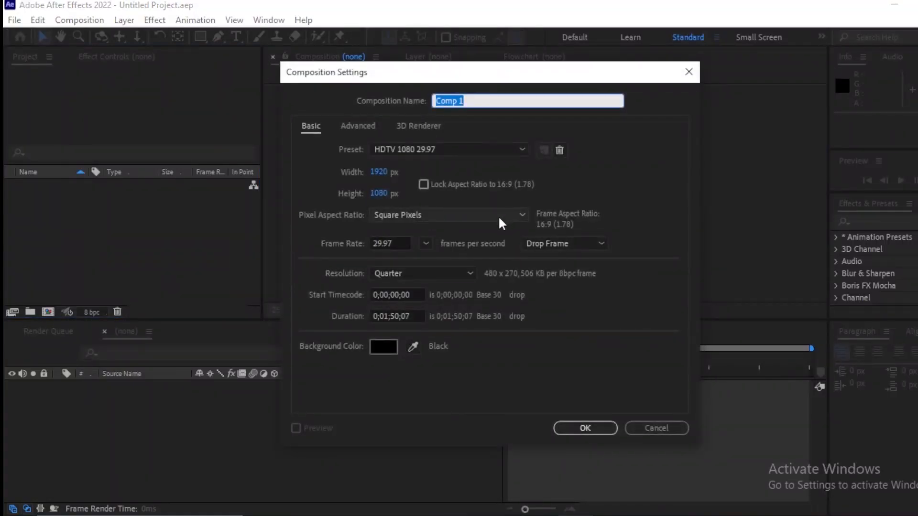
type("Photo slide")
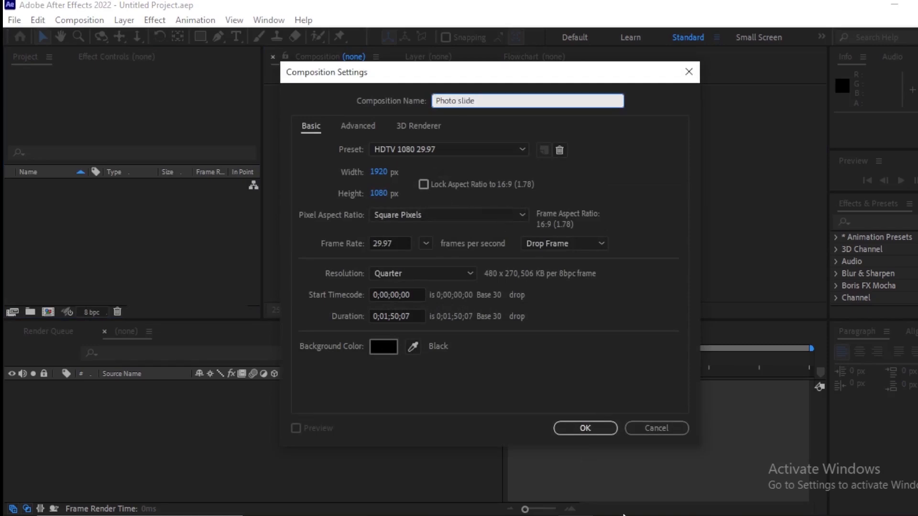
left_click(586, 429)
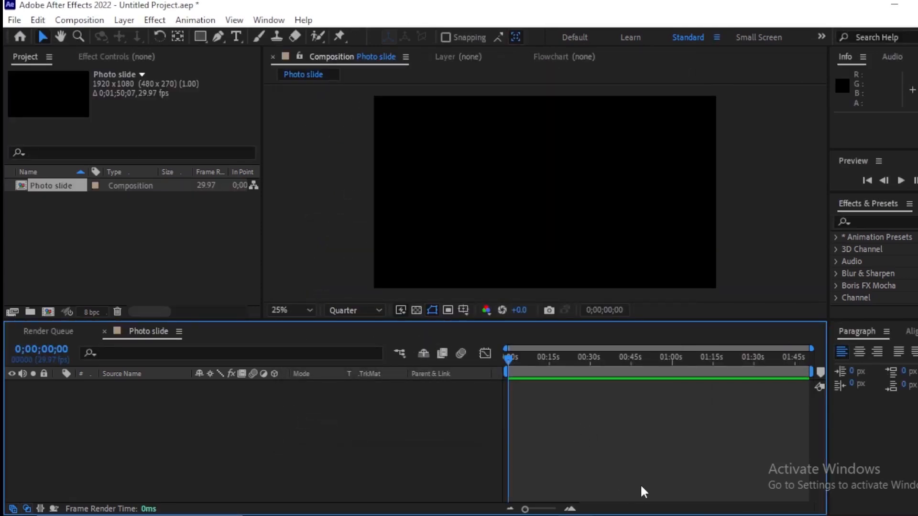
Step: Add a white solid layer at the full 1920 × 1080 composition size
key("ctrl+y")
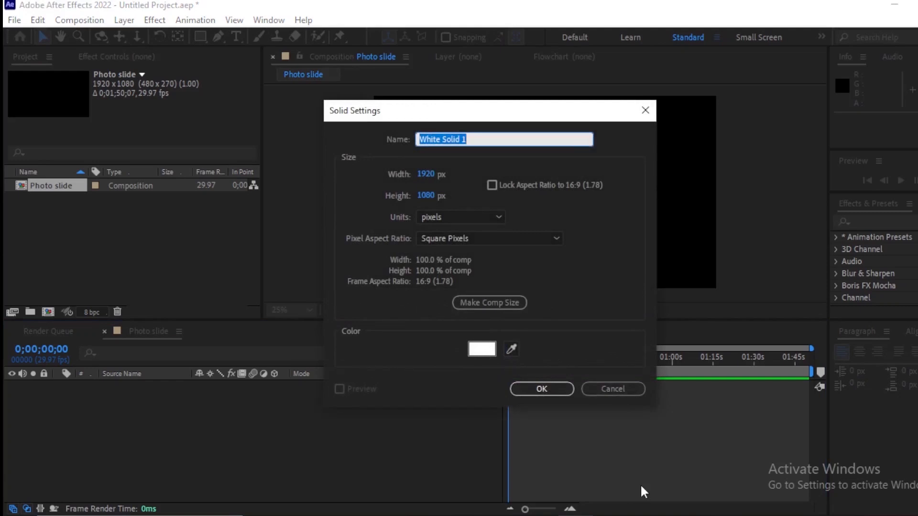
left_click(538, 388)
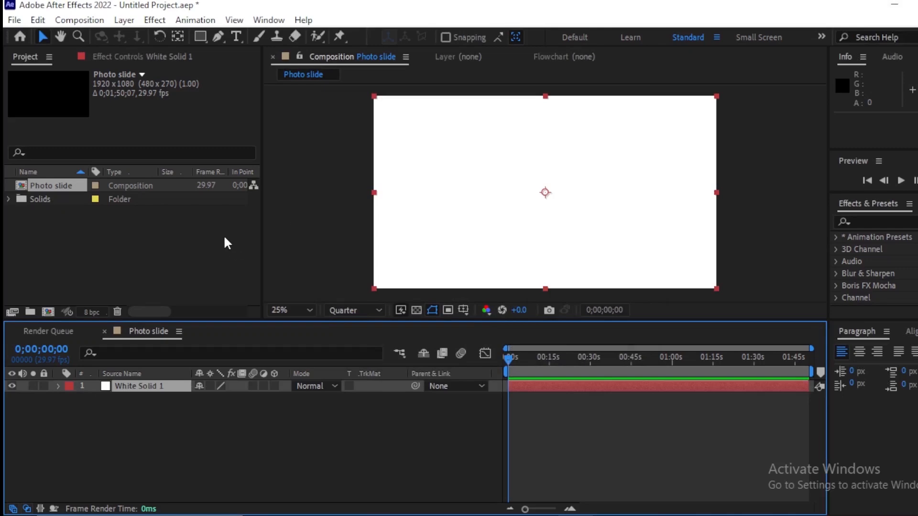
Step: Import DSC_0008, DSC_0009, DSC_0013, DSC_0052, DSC_0053 and DSC_0054 from the NOW NOW folder and add them as layers above the white solid
double_click(146, 237)
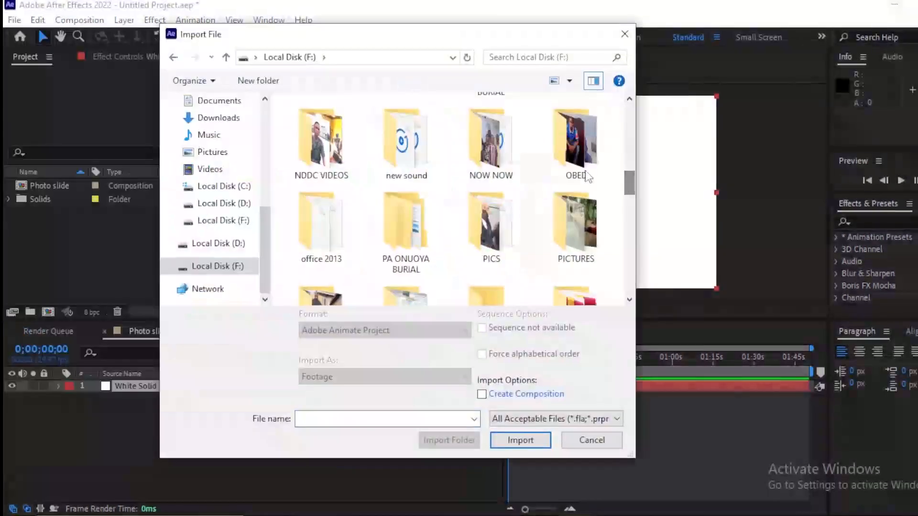
double_click(487, 155)
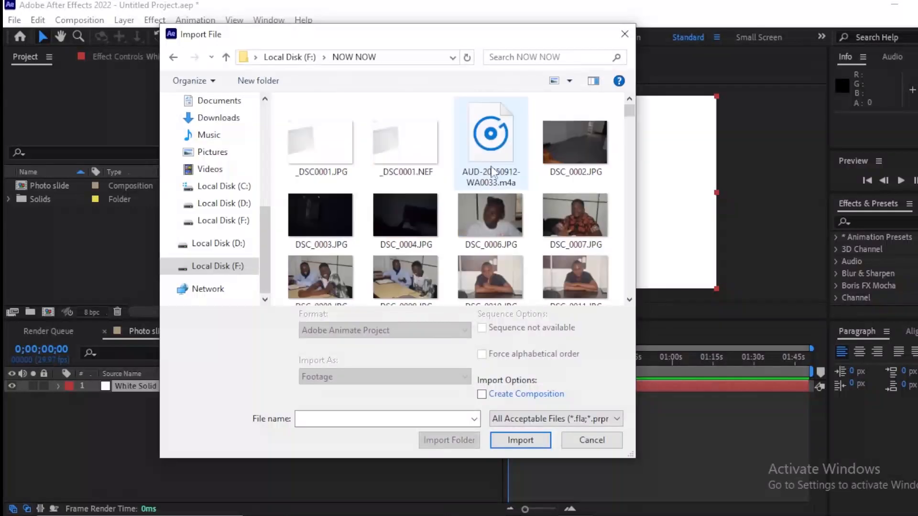
left_click_drag(630, 111, 630, 120)
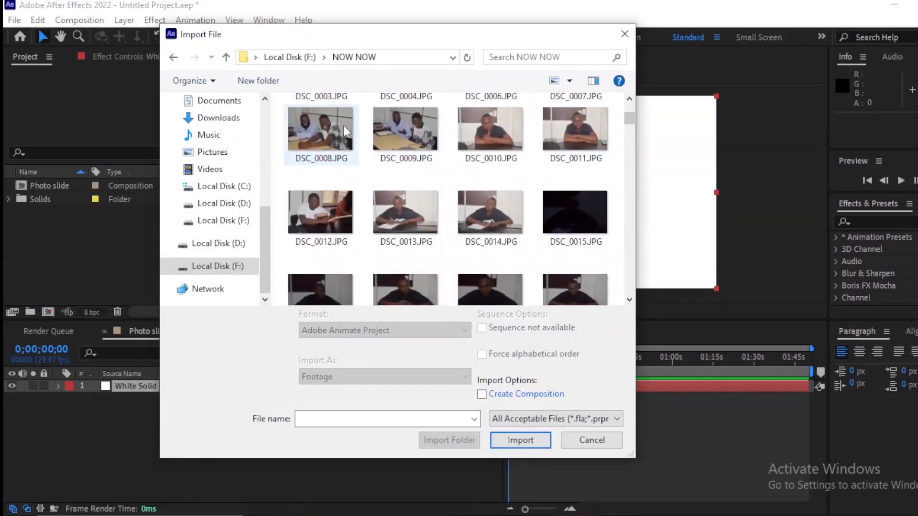
mouse_move(327, 144)
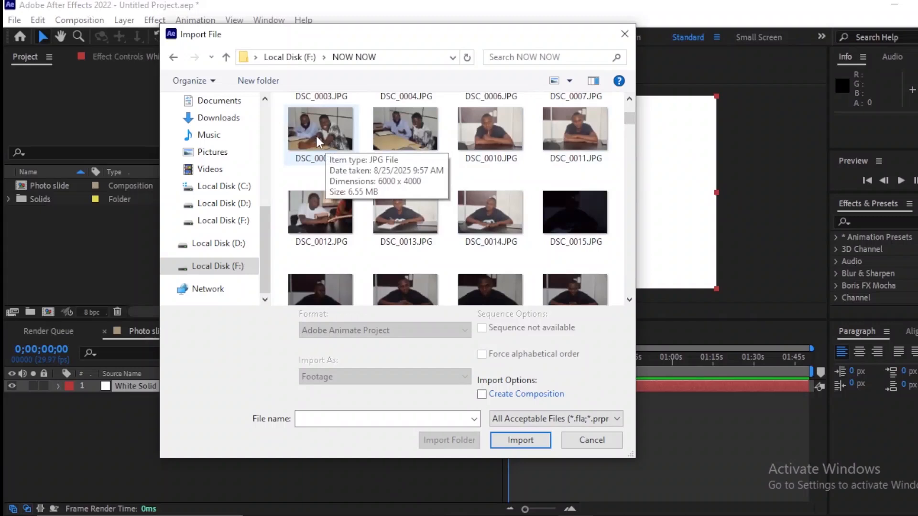
left_click(316, 136)
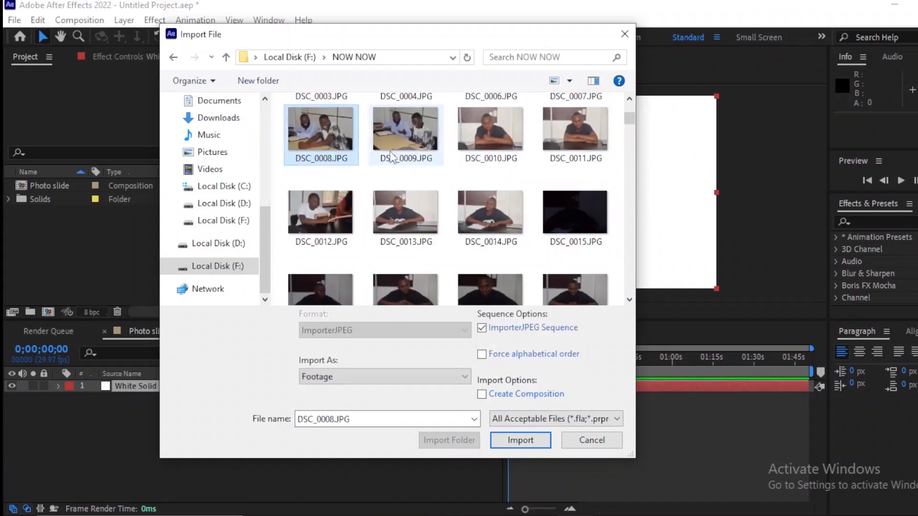
left_click(413, 129, "ctrl")
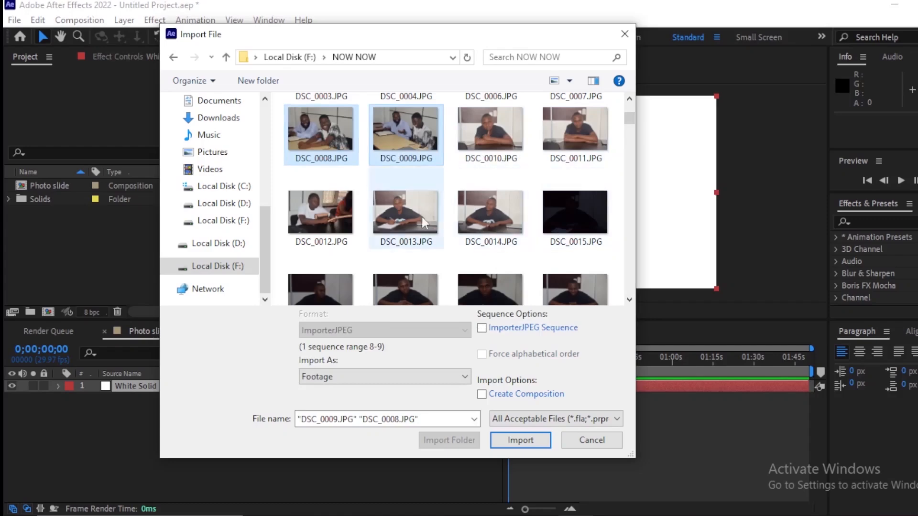
left_click(396, 219, "ctrl")
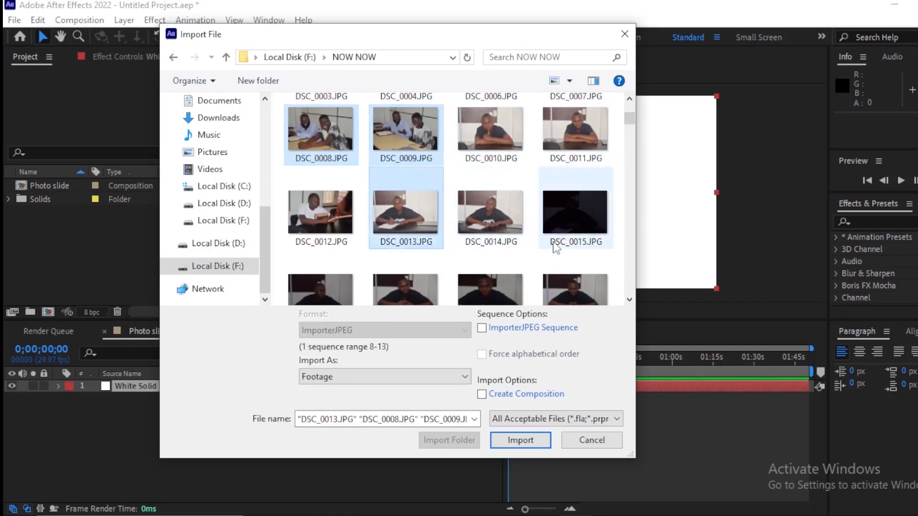
left_click_drag(630, 120, 630, 166)
left_click(335, 201, "ctrl")
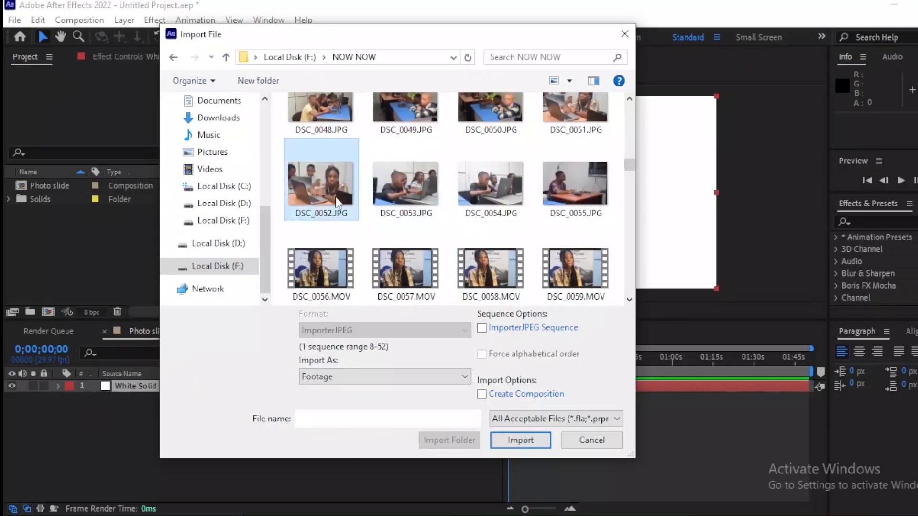
left_click(418, 203, "ctrl")
left_click(484, 220, "ctrl")
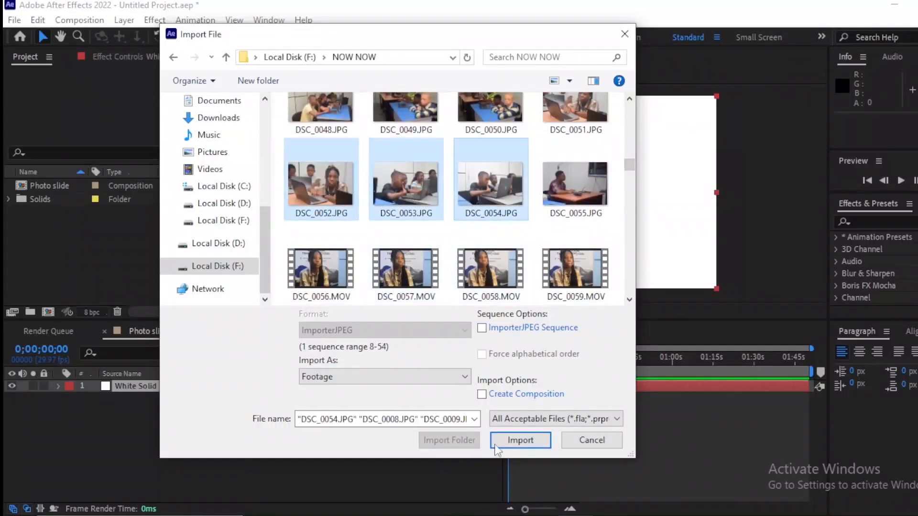
left_click(520, 440)
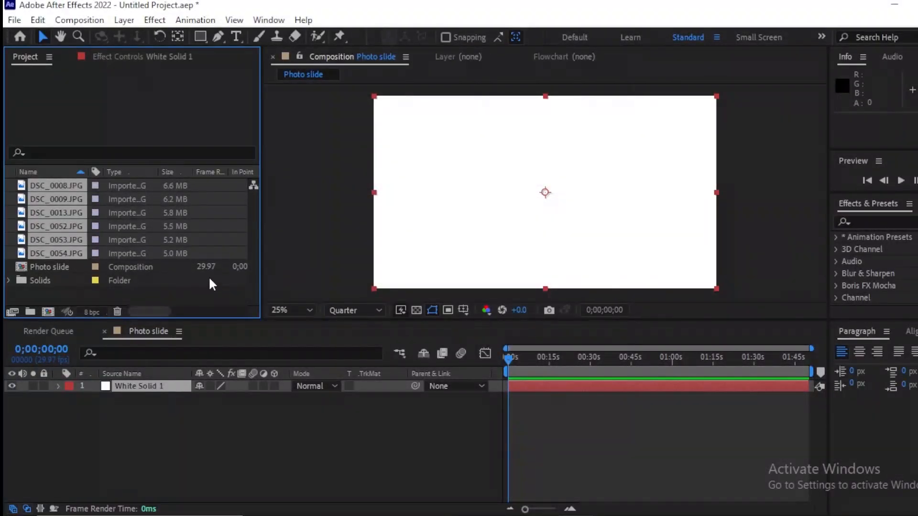
left_click_drag(20, 187, 136, 398)
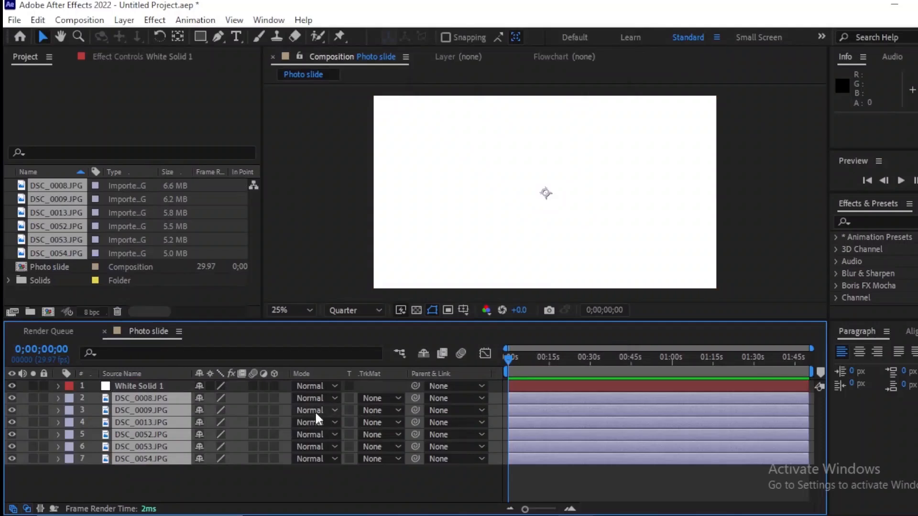
Step: Pre-compose the DSC_0054 and DSC_0053 photo layers separately, moving all attributes into the new compositions
left_click(521, 446)
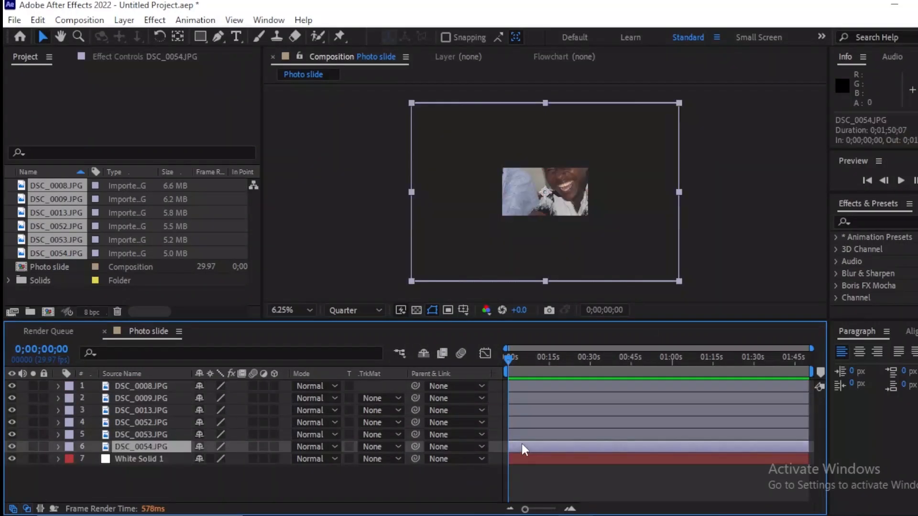
key("ctrl+shift+c")
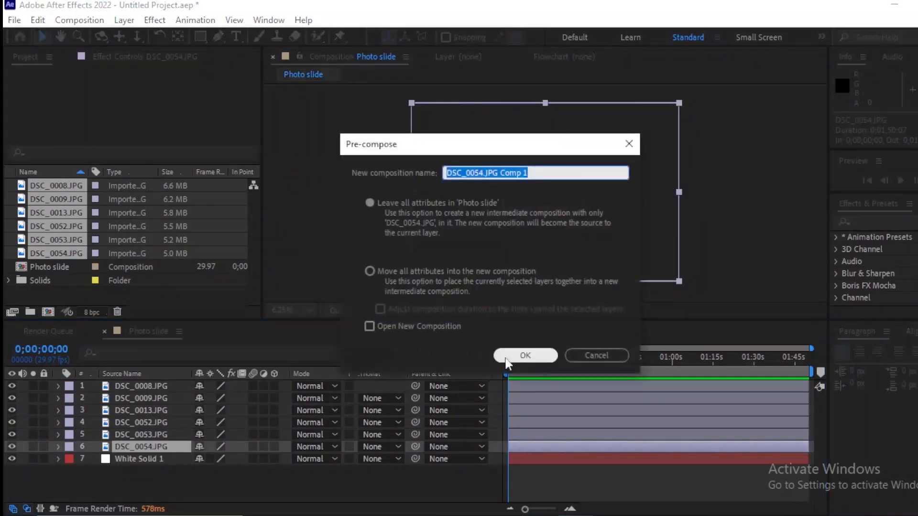
left_click(373, 324)
left_click(523, 355)
left_click(534, 433)
key("ctrl+shift+c")
left_click(531, 355)
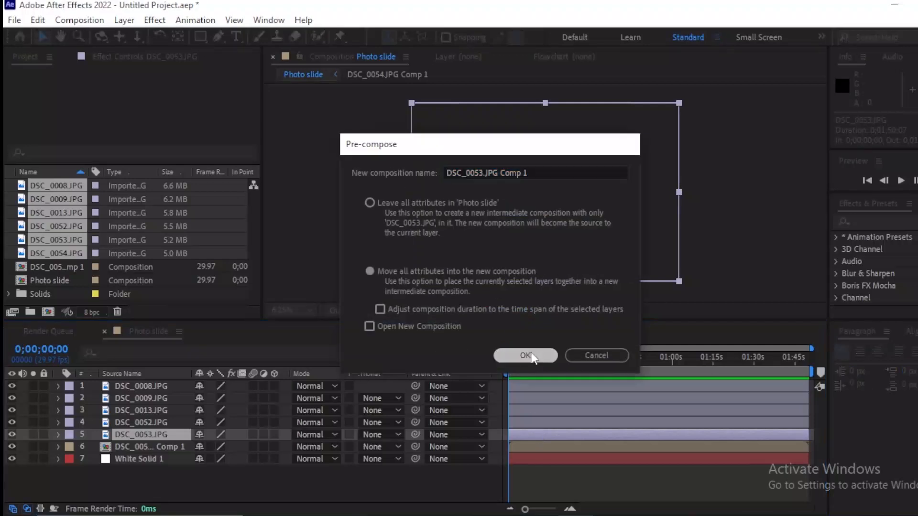
Step: Pre-compose the DSC_0052 photo layer twice in a row, moving all attributes into each new composition
left_click(524, 423)
key("ctrl+shift+c")
left_click(516, 353)
key("ctrl+shift+c")
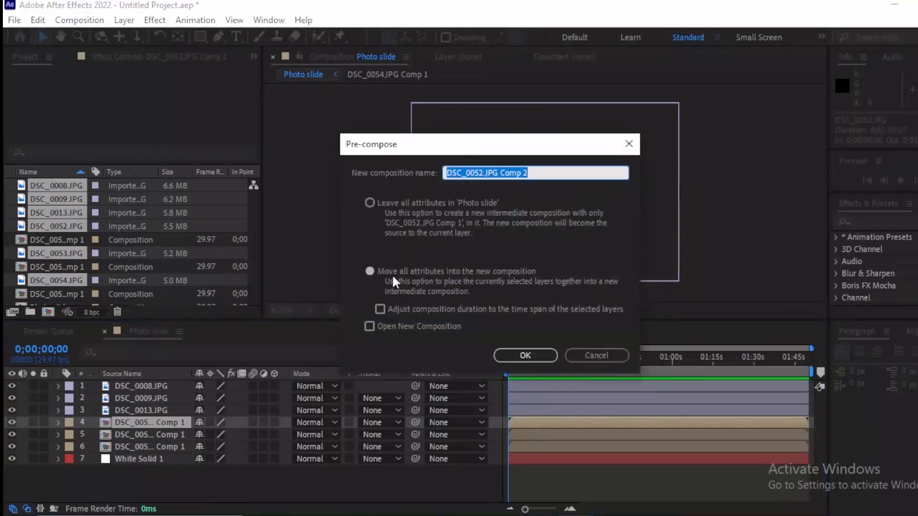
left_click(522, 355)
Step: Pre-compose the remaining DSC_0013, DSC_0009 and DSC_0008 photo layers, each into its own composition
left_click(534, 410)
key("ctrl+shift+c")
left_click(524, 354)
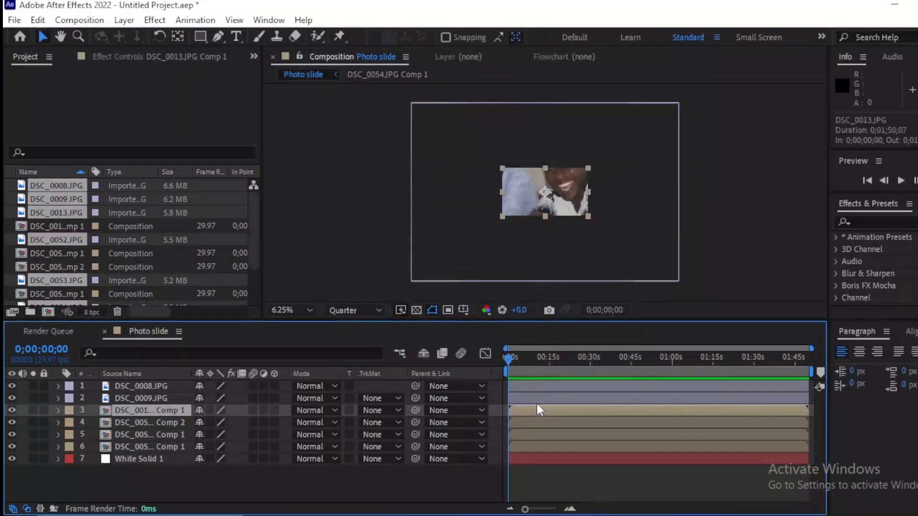
left_click(534, 399)
key("ctrl+shift+c")
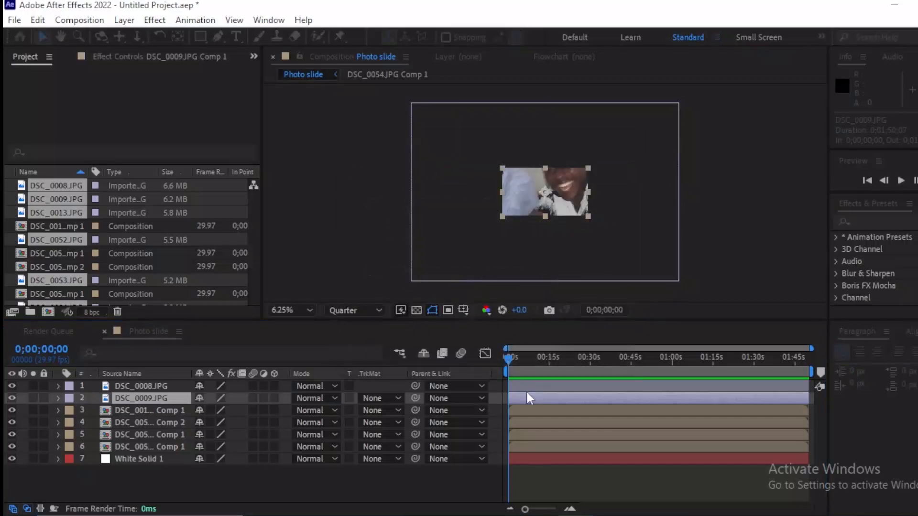
left_click(524, 354)
left_click(523, 386)
key("ctrl+shift+c")
key("Return")
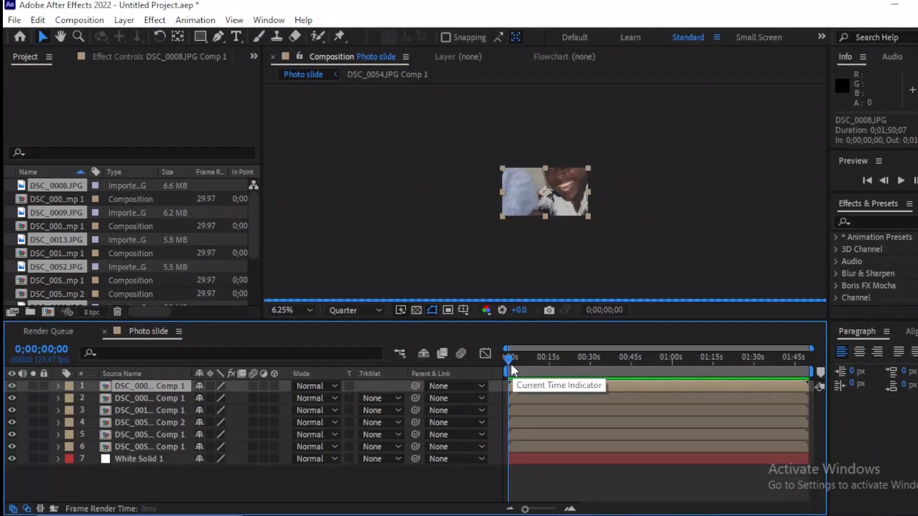
Step: Open the DSC_0008 pre-composition, reveal the photo layer's position and scale, and reduce its scale to 36%
left_click_drag(506, 357, 530, 359)
double_click(523, 386)
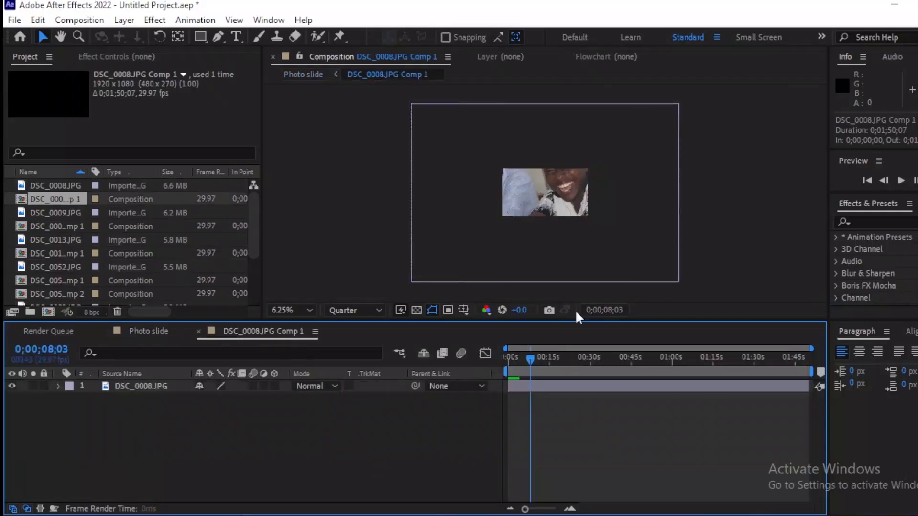
left_click(554, 390)
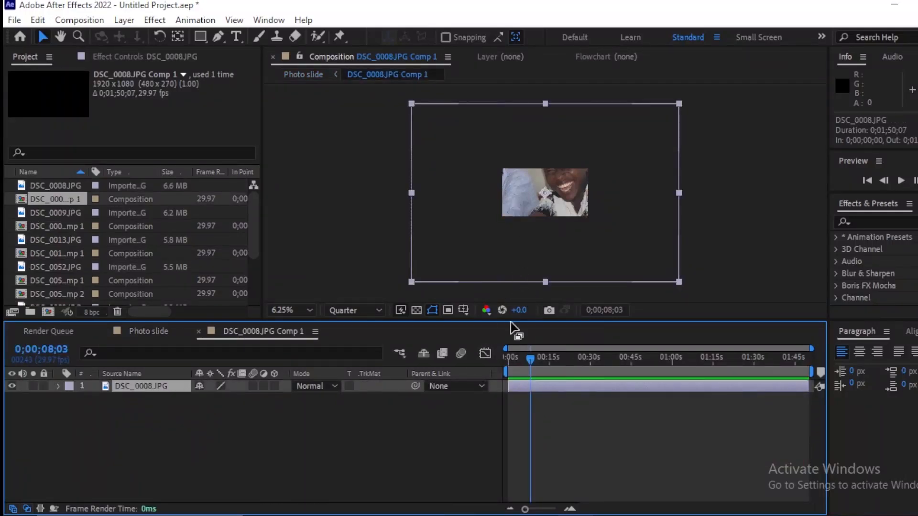
key("p")
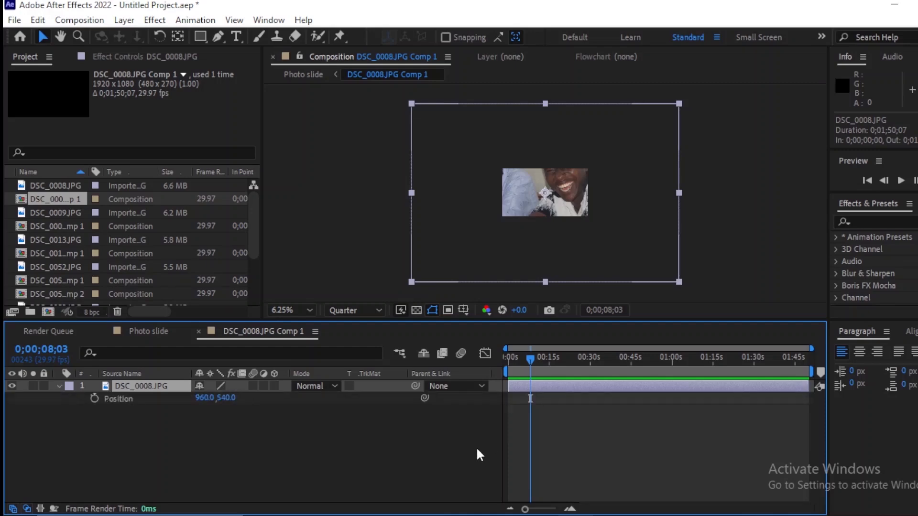
key("shift+s")
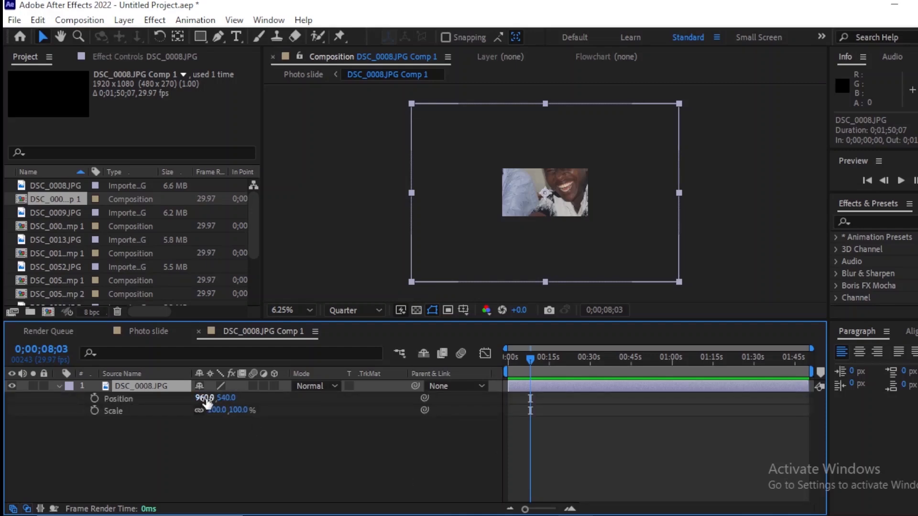
left_click_drag(217, 409, 180, 420)
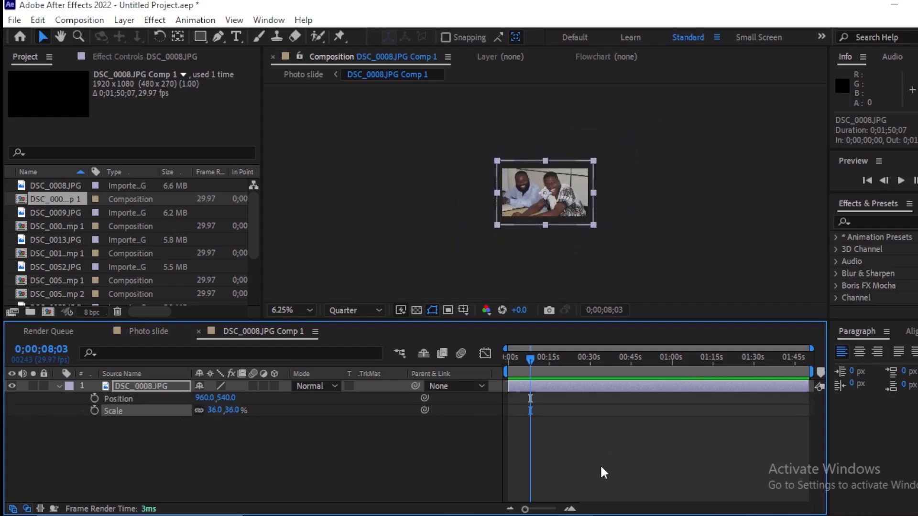
Step: Set starting position and scale keyframes on the DSC_0008 photo at 0 seconds
left_click_drag(534, 360, 426, 353)
key("equal")
key("equal")
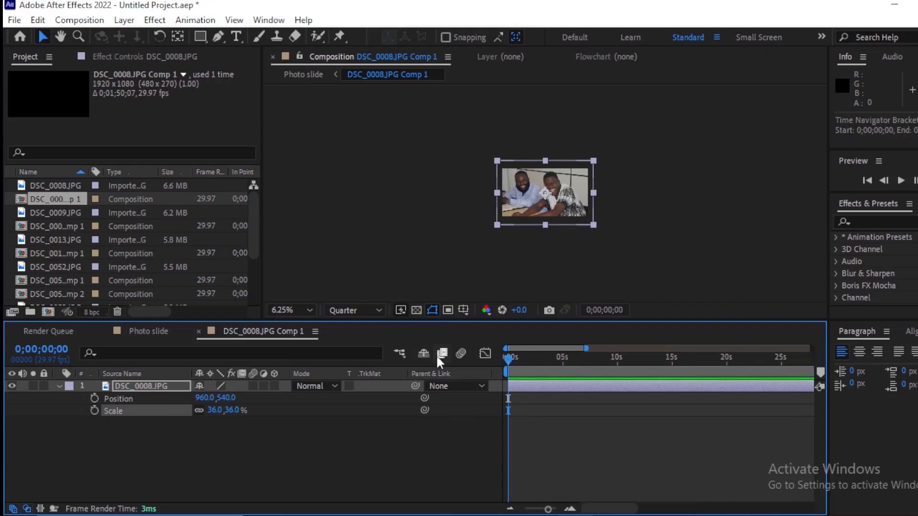
key("equal")
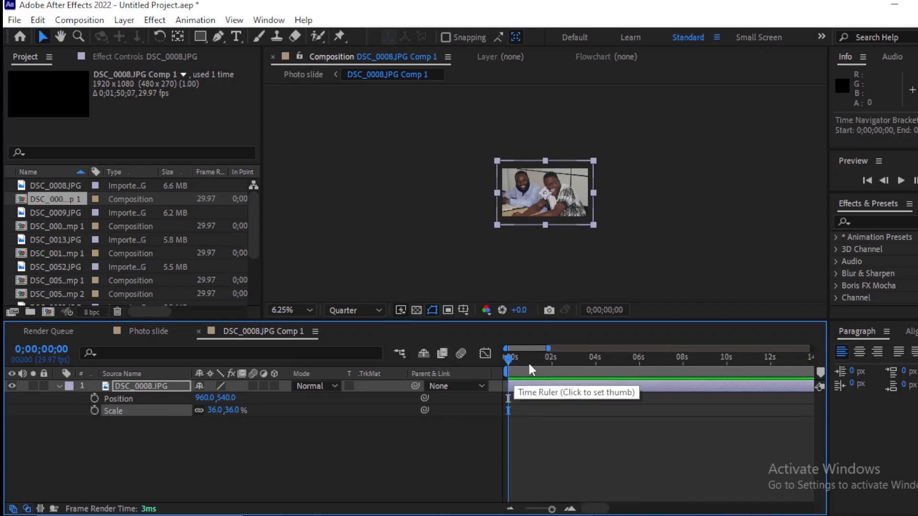
left_click(94, 398)
left_click(94, 410)
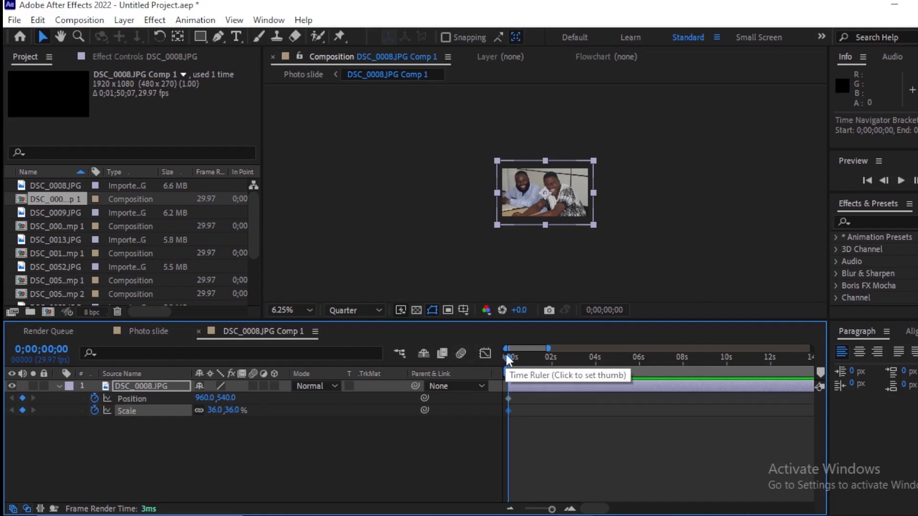
Step: At 6 seconds, keyframe the DSC_0008 photo's scale at 43% and its vertical position at 659
left_click_drag(508, 358, 641, 377)
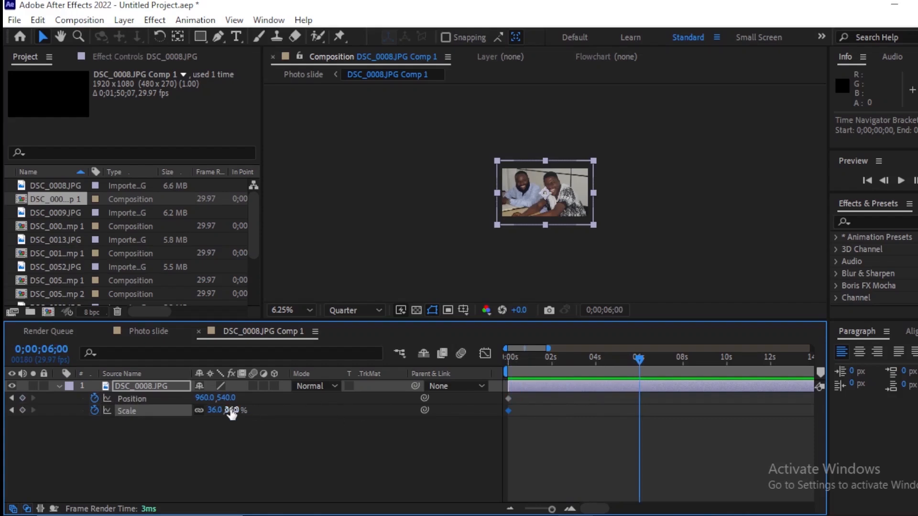
left_click_drag(232, 414, 301, 409)
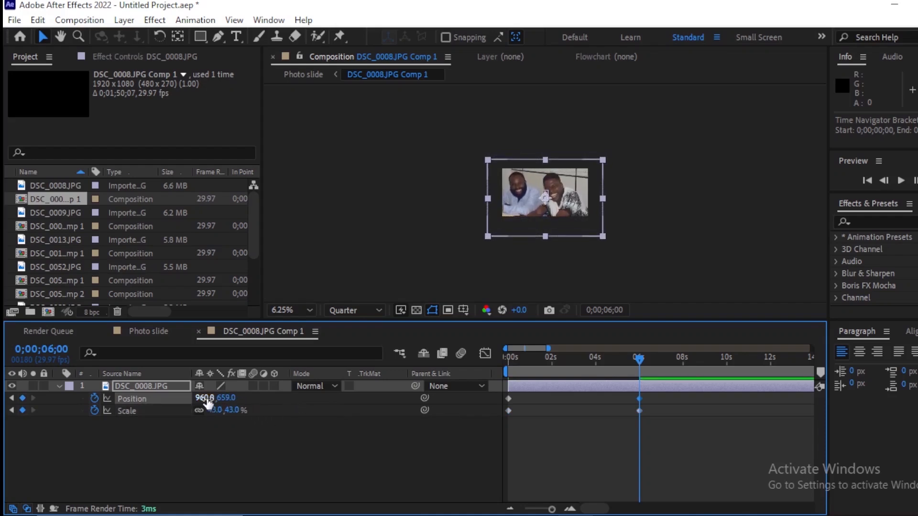
Step: Change the DSC_0008 photo's 6-second keyframes to position 1112, 726 and scale 47%, and preview the animation
left_click_drag(205, 400, 338, 426)
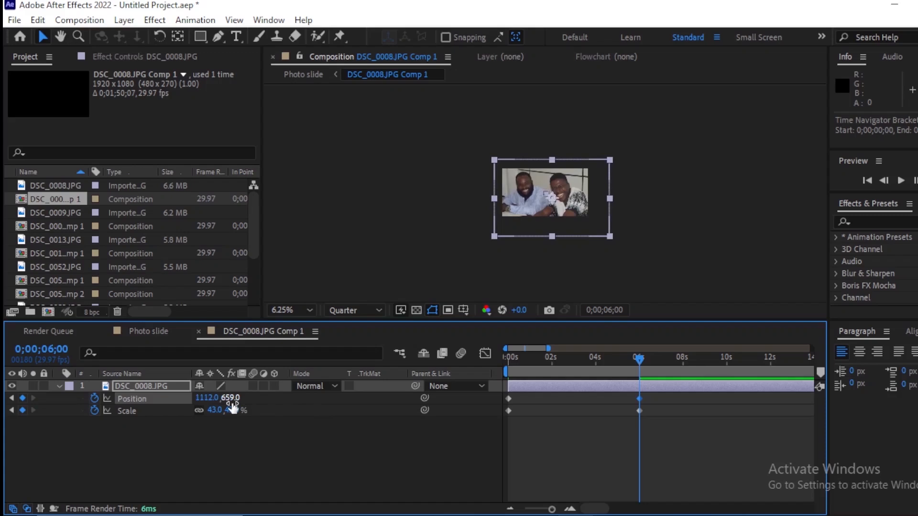
left_click_drag(233, 412, 274, 401)
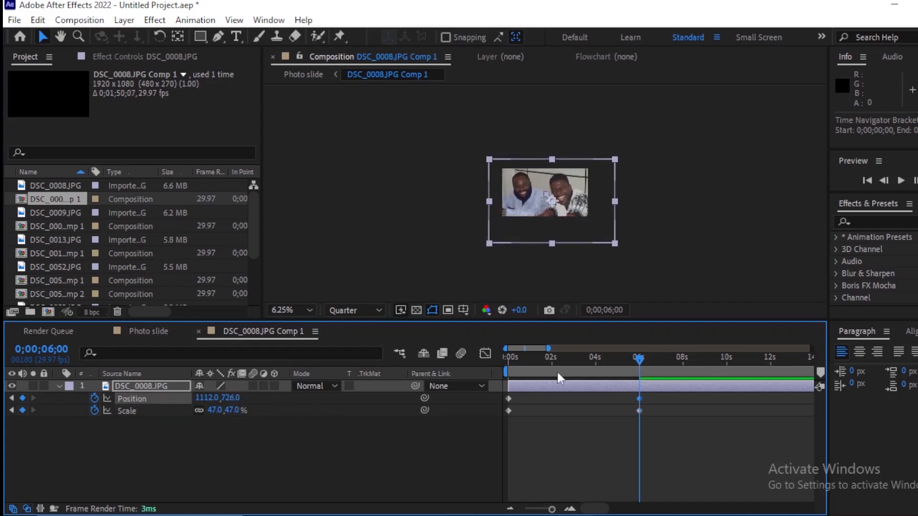
key("space")
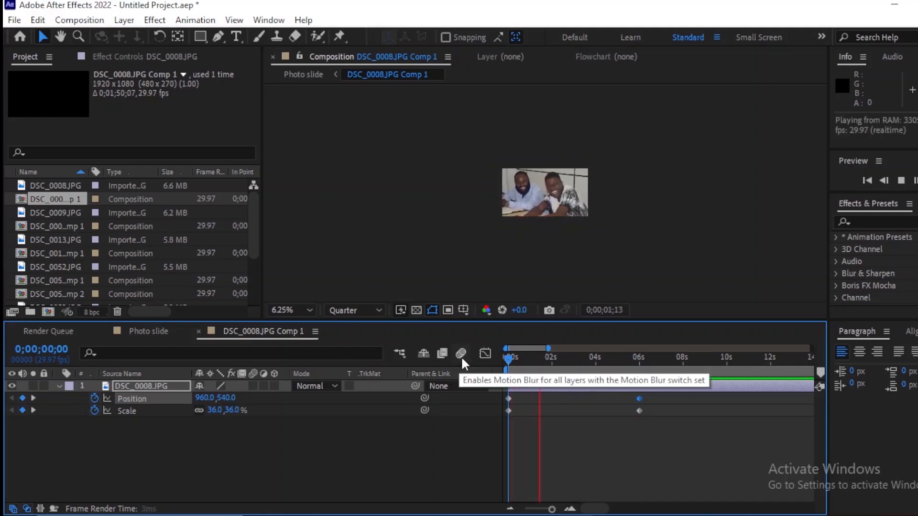
key("space")
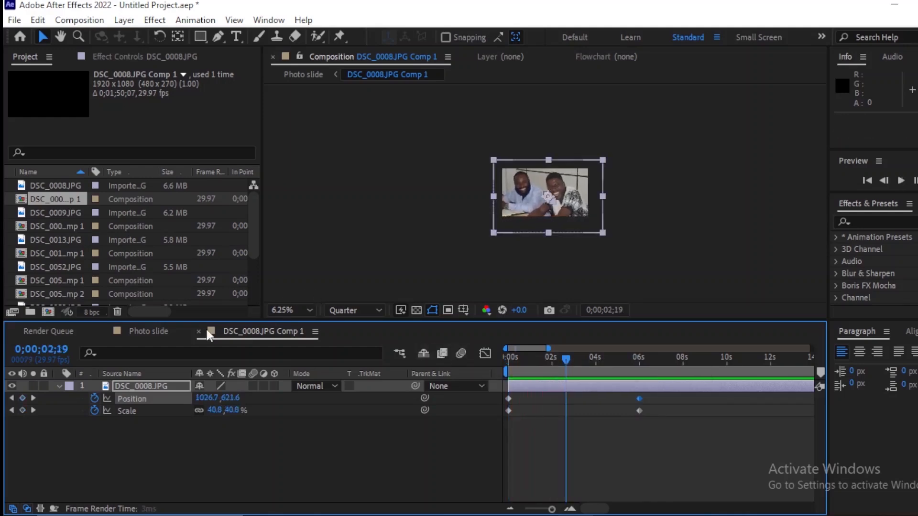
Step: Return to the Photo slide composition, open the DSC_0009 pre-composition, and reveal the photo layer's scale and position
left_click(148, 330)
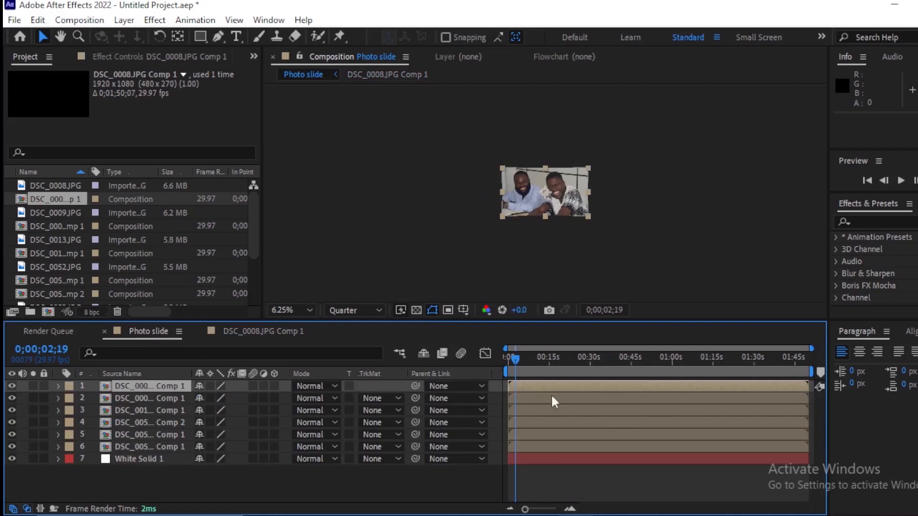
double_click(535, 397)
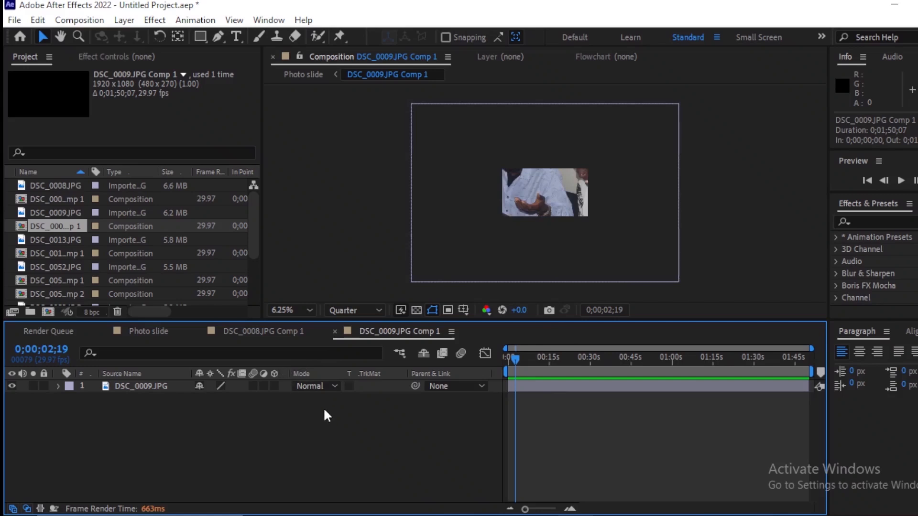
left_click(518, 385)
key("s")
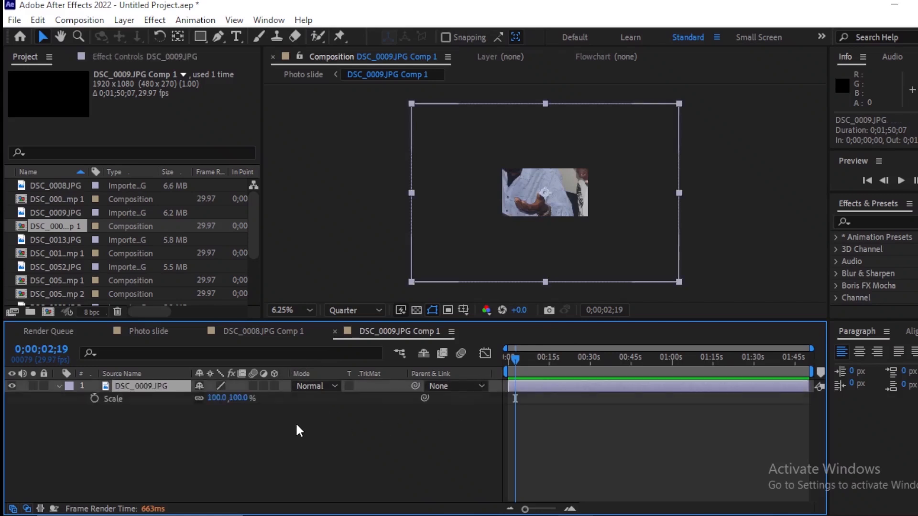
key("shift+p")
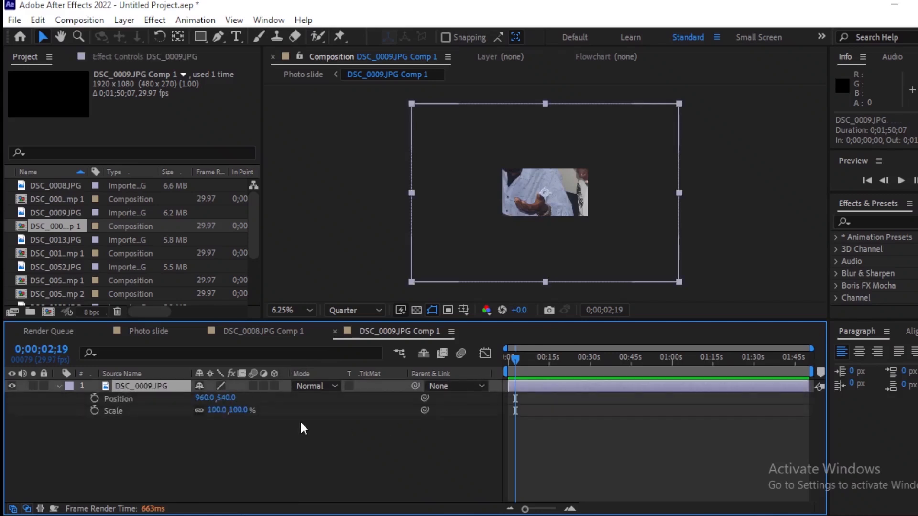
Step: Set the DSC_0009 photo's scale to 44% and its vertical position to 781
left_click_drag(217, 409, 492, 446)
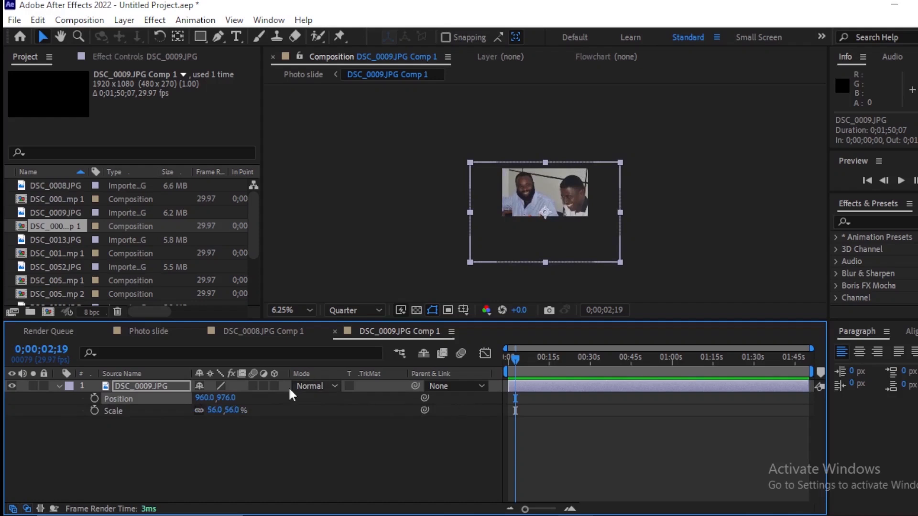
left_click_drag(216, 411, 111, 399)
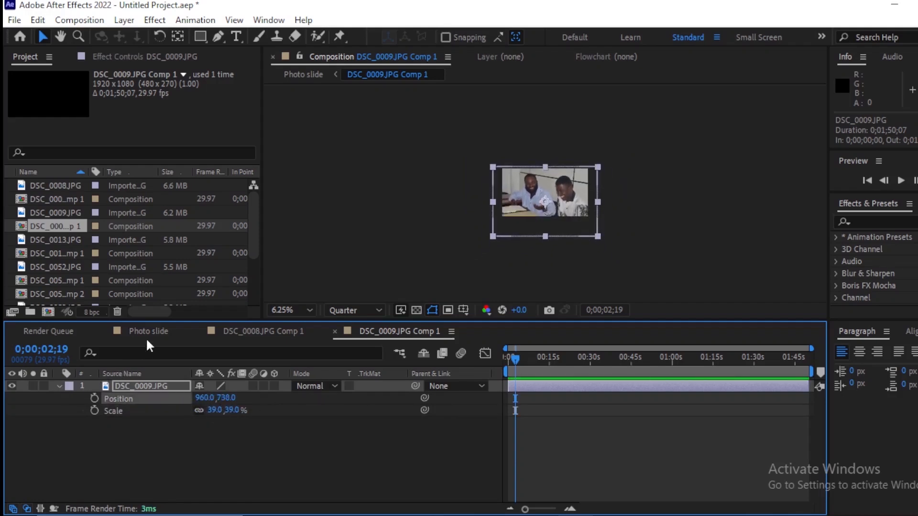
left_click_drag(209, 410, 245, 400)
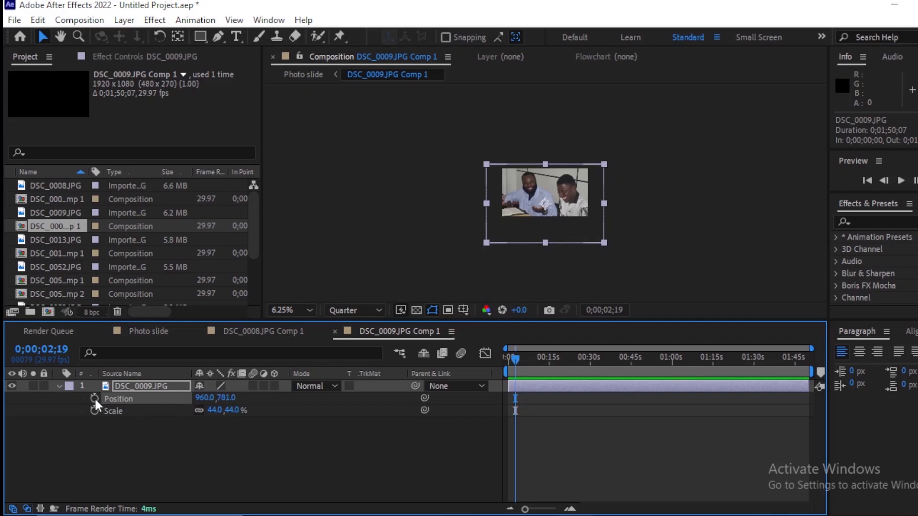
Step: Add a position keyframe on the DSC_0009 photo at 0 seconds and set its horizontal position to 701 at 0;00;06;01
left_click_drag(517, 360, 454, 362)
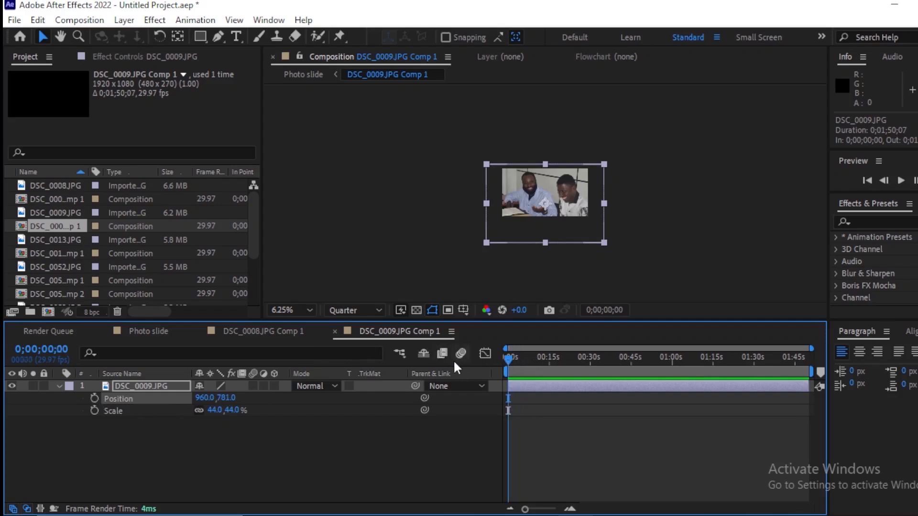
key("equal")
key("equal")
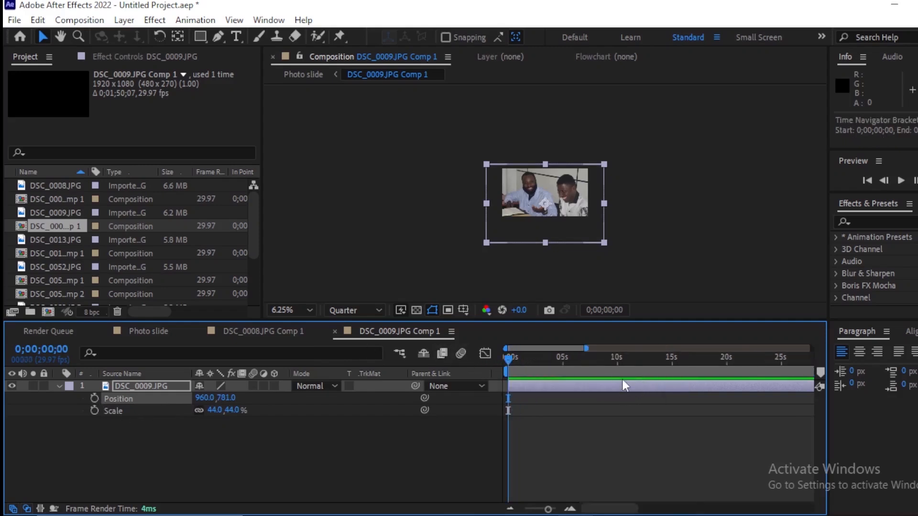
key("equal")
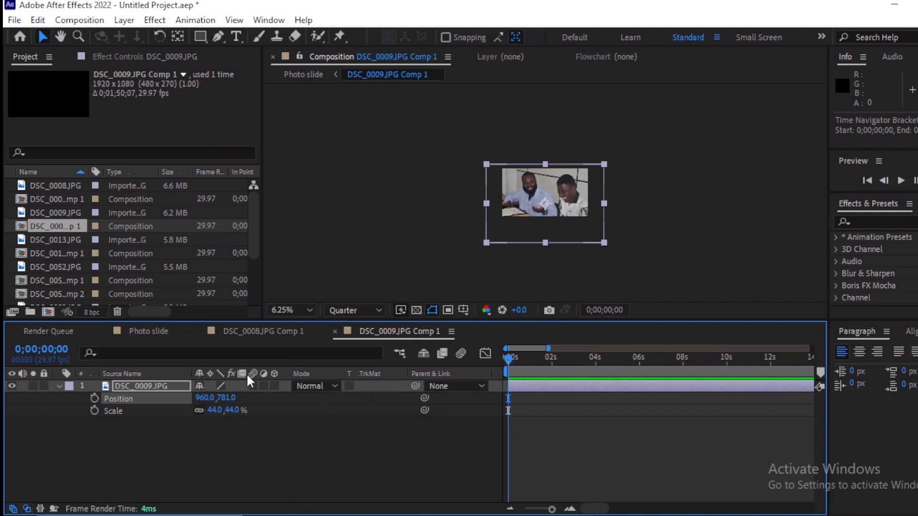
left_click(94, 398)
left_click_drag(647, 365, 640, 371)
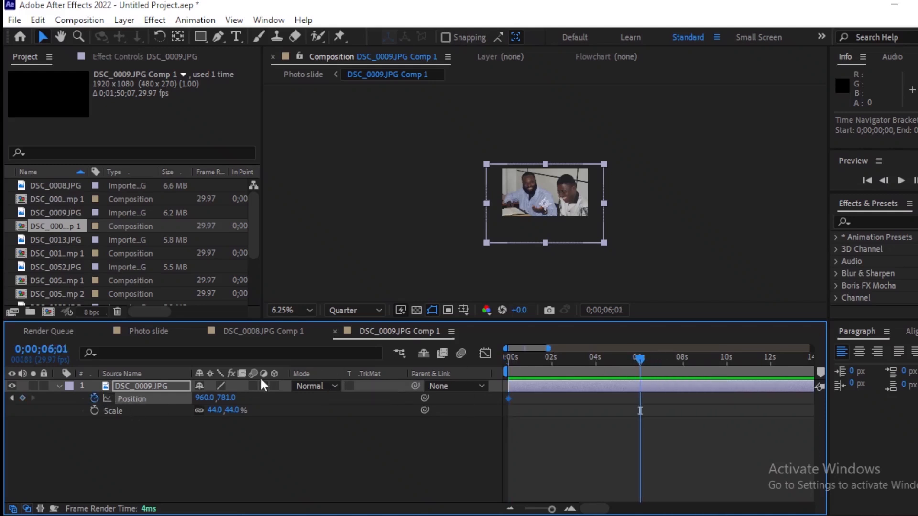
left_click_drag(207, 399, 6, 385)
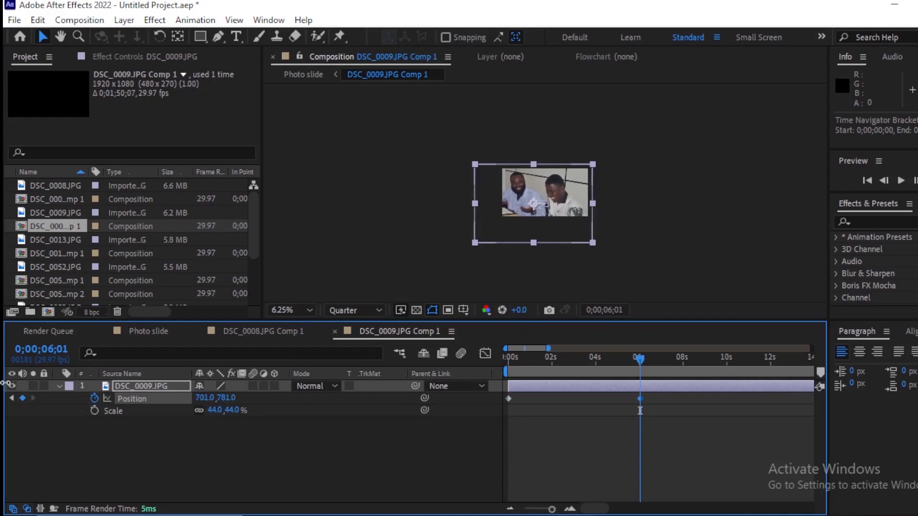
Step: Set the DSC_0009 photo's horizontal position to 1168 at 0 seconds and scrub through the movement
left_click_drag(564, 365, 362, 376)
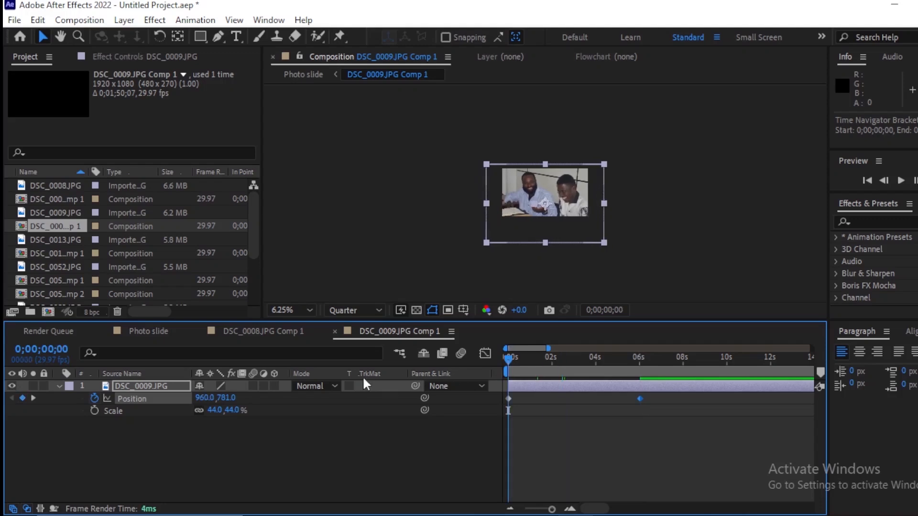
left_click_drag(203, 397, 421, 415)
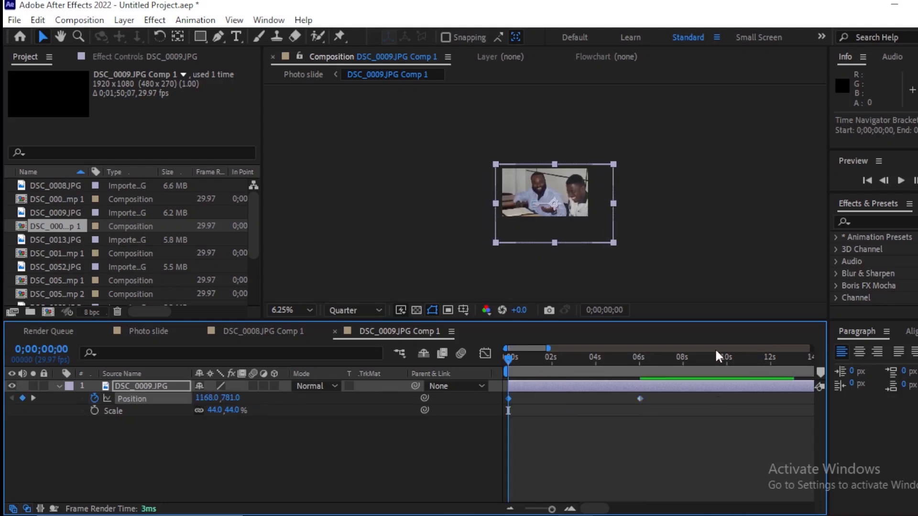
left_click_drag(497, 364, 647, 392)
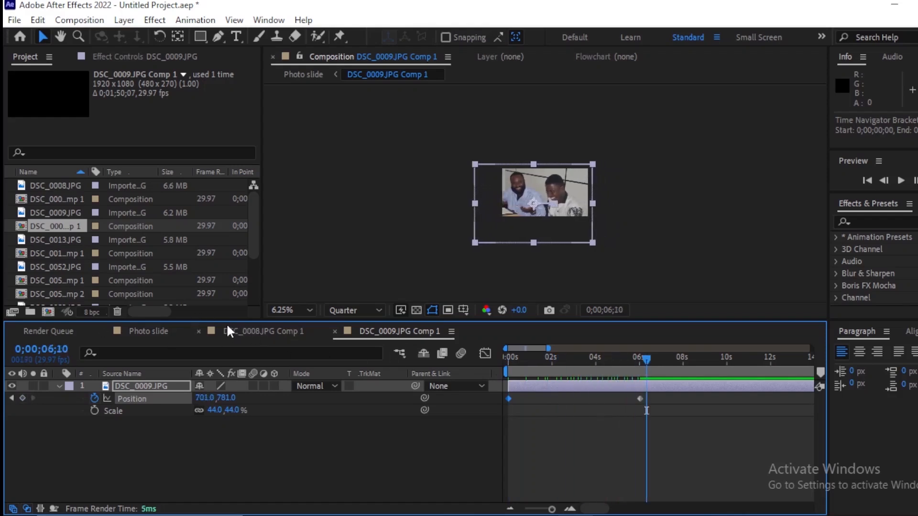
Step: Return to the Photo slide composition and hide the DSC_0008 and DSC_0009 composition layers
left_click(153, 330)
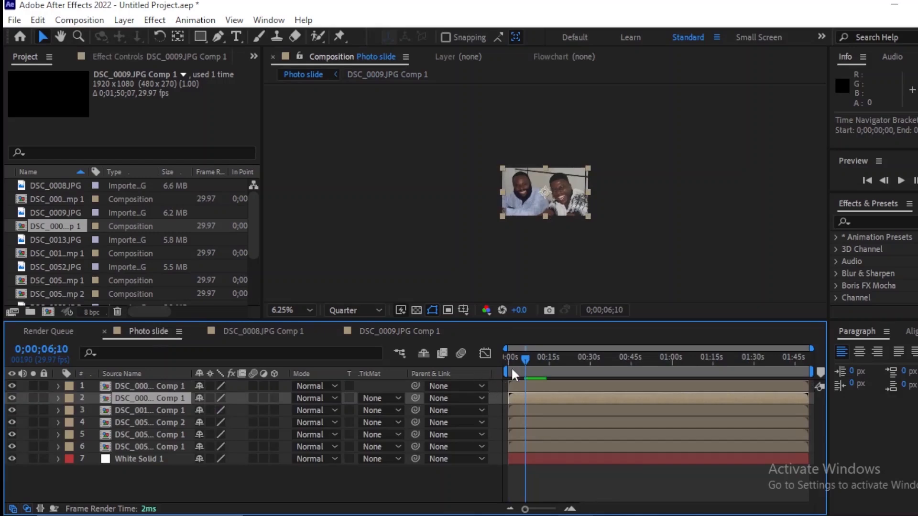
left_click_drag(537, 363, 549, 397)
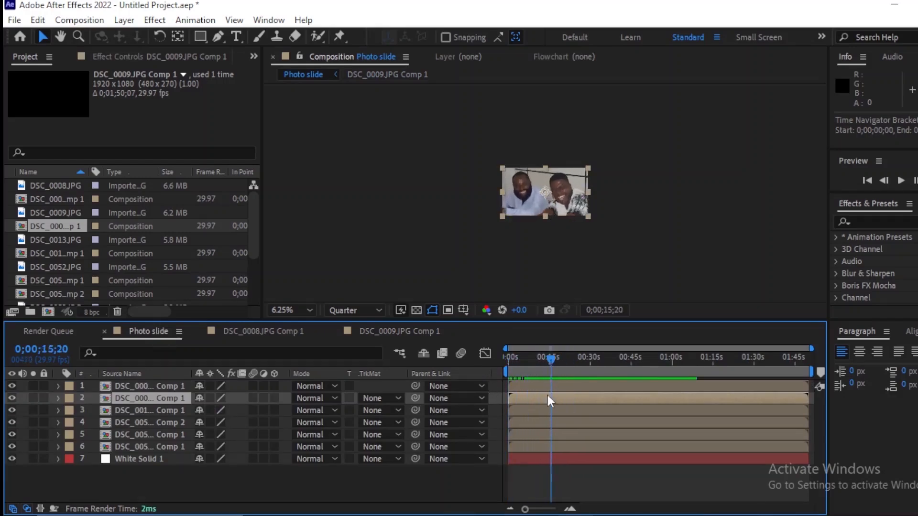
left_click(12, 398)
Step: In the DSC_0013 pre-composition, move the photo to 1520, 1196 and set position and scale keyframes at 0 seconds
double_click(530, 409)
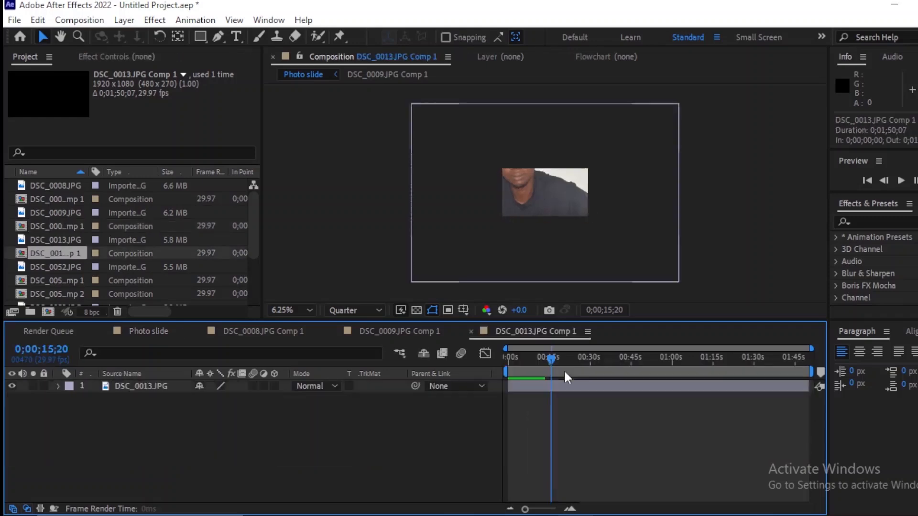
left_click_drag(554, 205, 571, 224)
key("s")
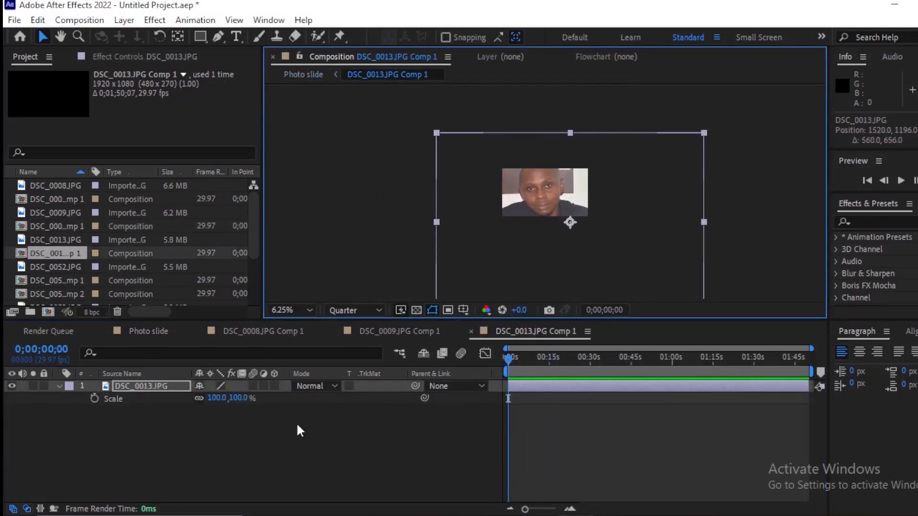
key("shift+p")
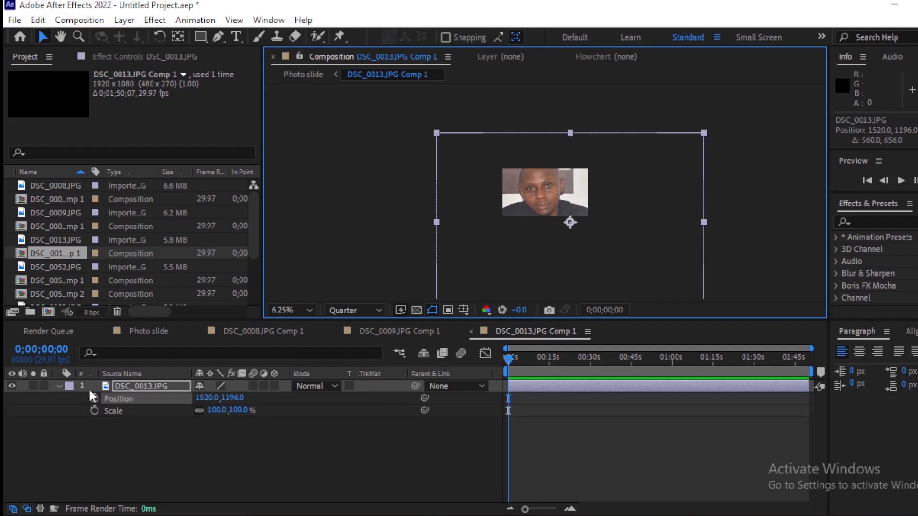
left_click(94, 399)
left_click(95, 411)
Step: At 0;00;06;01, keyframe the DSC_0013 photo at scale 46% and position 1202, 790, and preview it from the start
key("equal")
key("equal")
key("equal")
left_click_drag(620, 359, 639, 369)
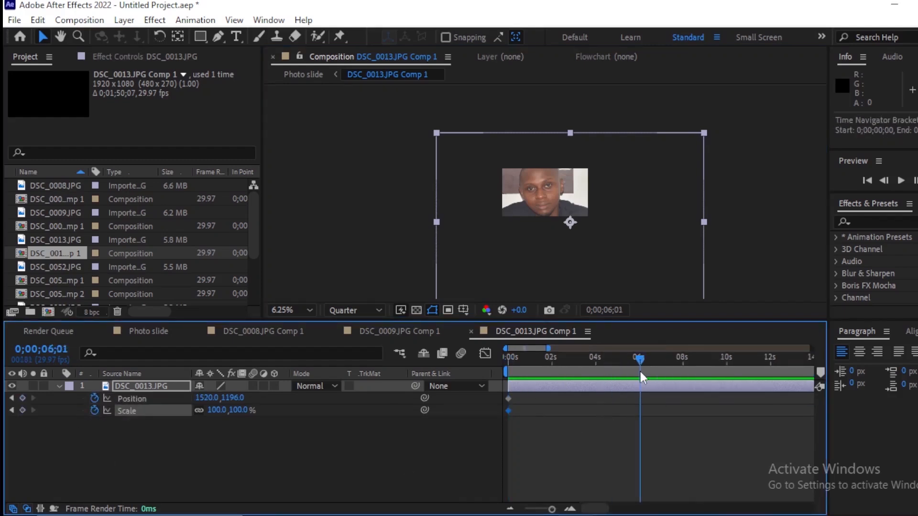
left_click_drag(216, 411, 88, 408)
left_click_drag(213, 411, 93, 400)
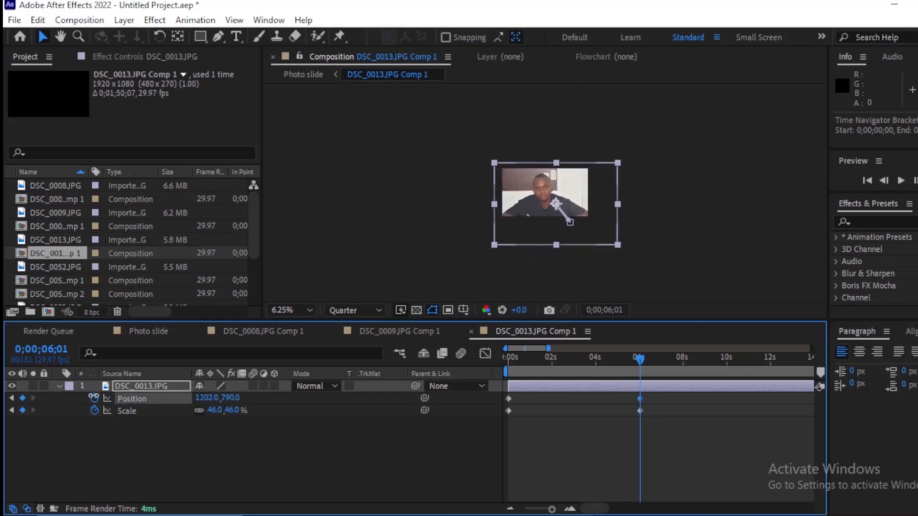
left_click_drag(640, 359, 477, 361)
key("space")
Step: From the Photo slide composition, open DSC_0052 Comp 2 and the DSC_0052 Comp 1 nested inside it
left_click(164, 330)
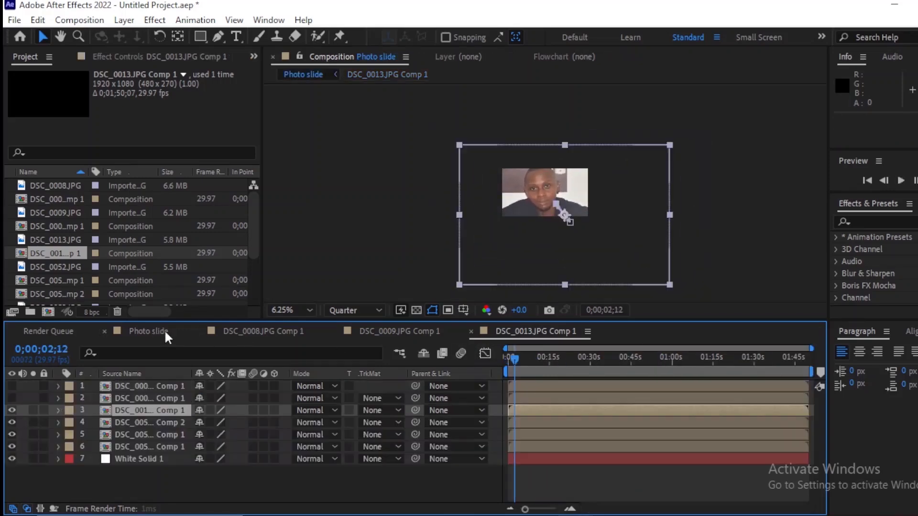
double_click(523, 393)
left_click(507, 359)
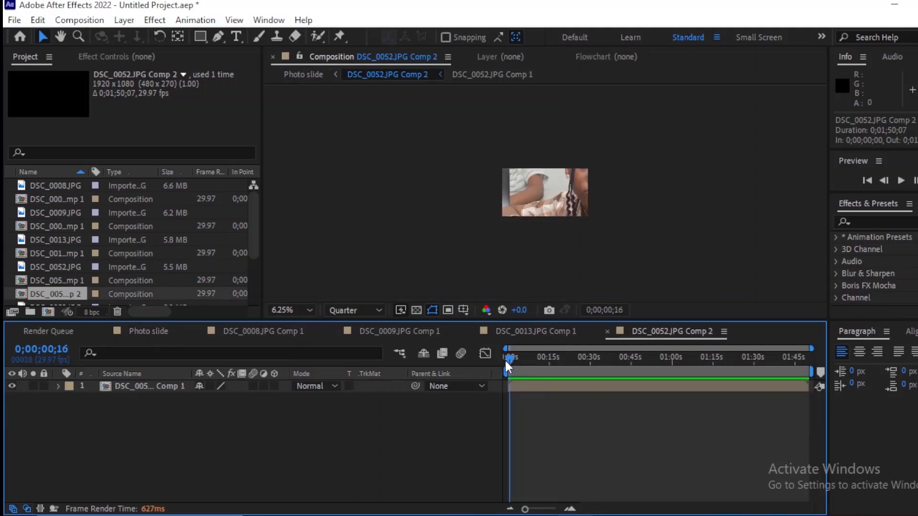
double_click(524, 385)
Step: Reveal the DSC_0052 photo's scale and position, setting the scale to 42% and the vertical position to 304
left_click(564, 388)
key("s")
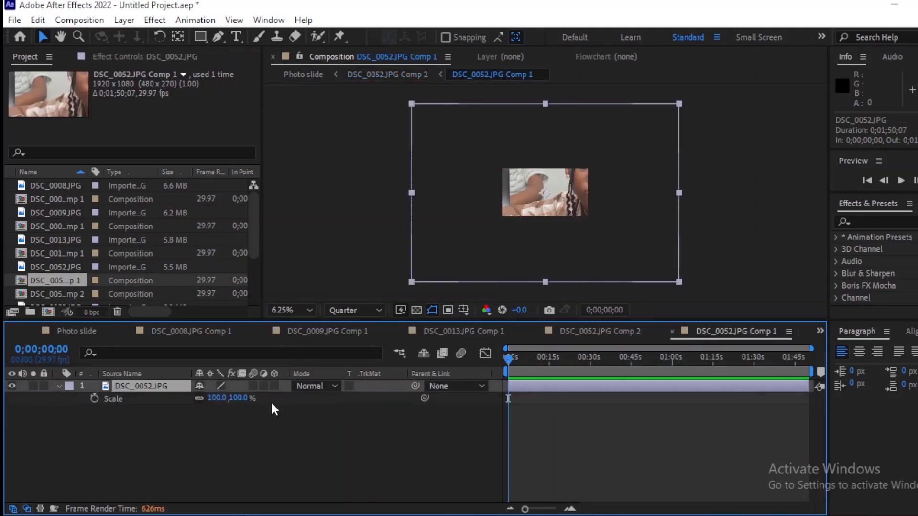
left_click_drag(231, 398, 85, 389)
key("shift+p")
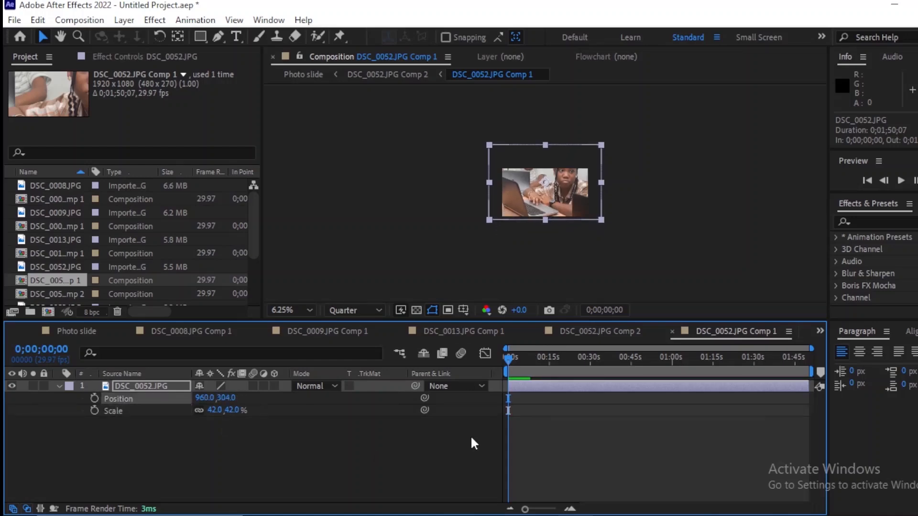
Step: Add a position keyframe on the DSC_0052 photo at 0 seconds and set its vertical position to 775 at 6 seconds
left_click(95, 399)
key("equal")
key("equal")
key("equal")
left_click_drag(631, 365, 639, 373)
left_click_drag(227, 398, 534, 433)
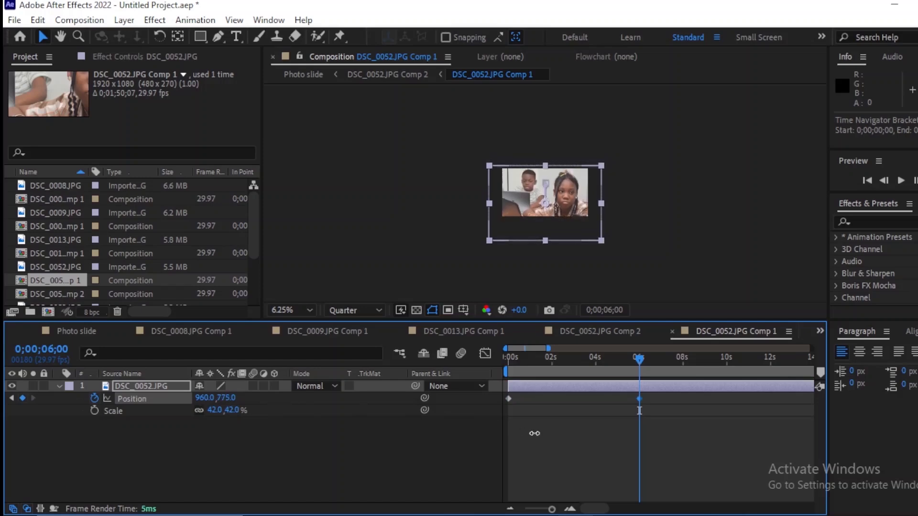
Step: Open the DSC_0053 pre-composition from Photo slide and set its photo to scale 42% and position 1077, 623
left_click(77, 331)
double_click(524, 434)
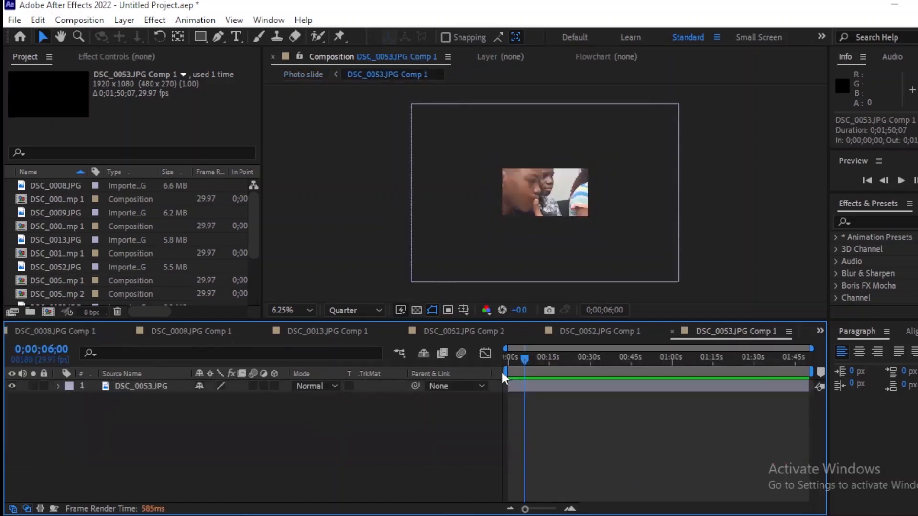
left_click(523, 385)
key("s")
mouse_move(216, 398)
left_mouse_down()
mouse_move(182, 403)
mouse_move(217, 400)
left_mouse_up()
key("shift+p")
Step: Add a position keyframe on the DSC_0053 photo at 0 seconds and set its horizontal position to 707 at about 6 seconds
left_click(94, 399)
left_click_drag(525, 398, 509, 400)
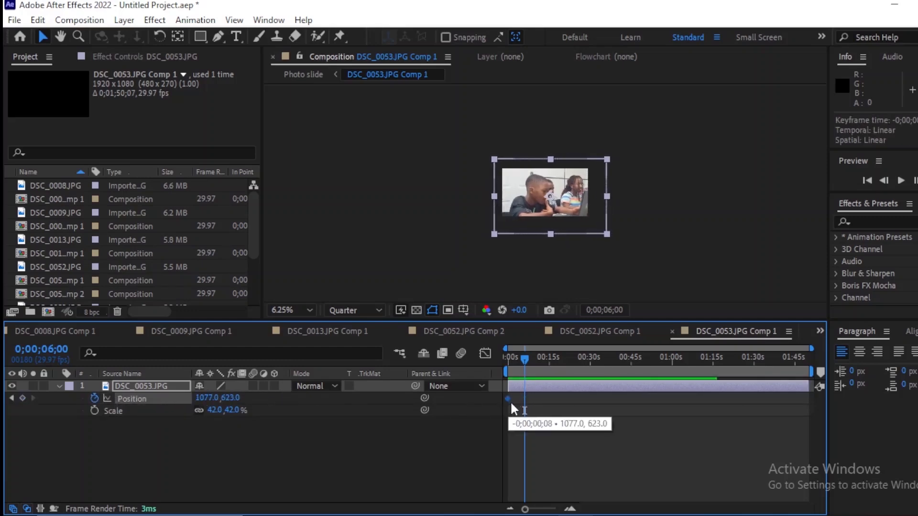
left_click_drag(525, 360, 591, 377)
key("minus")
key("equal")
key("equal")
key("equal")
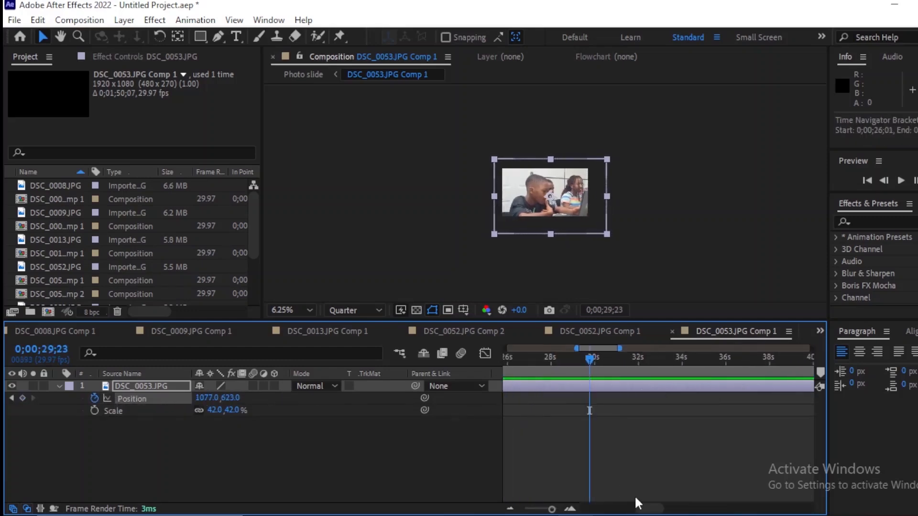
left_click_drag(640, 509, 581, 508)
left_click_drag(705, 364, 640, 364)
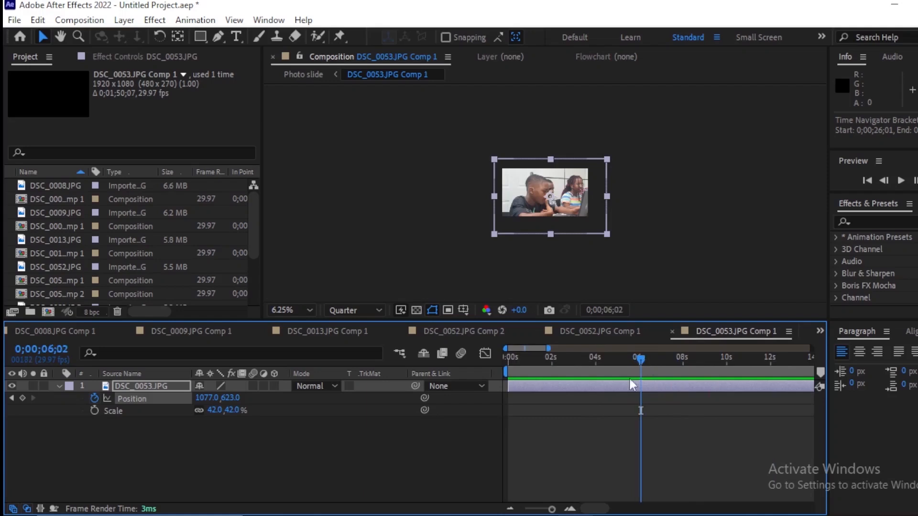
left_click_drag(207, 398, 149, 400)
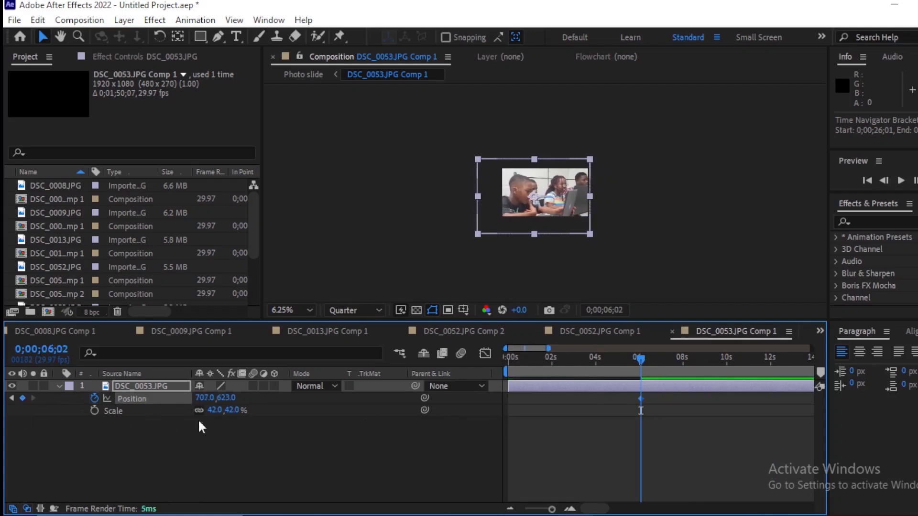
Step: Open the DSC_0054 pre-composition from Photo slide, set its photo's scale to 71% at 0 seconds, and reveal its position
left_click(263, 331)
left_click(82, 333)
double_click(544, 445)
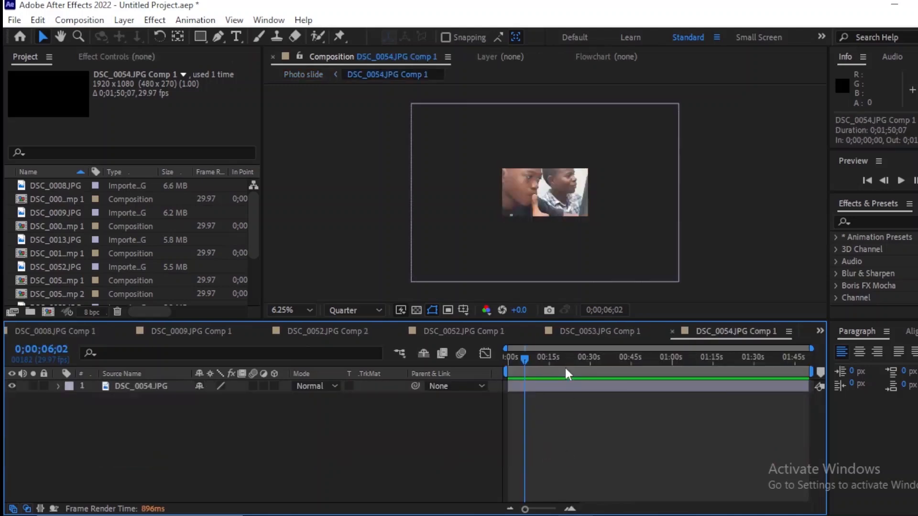
left_click_drag(567, 373, 495, 371)
left_click(557, 382)
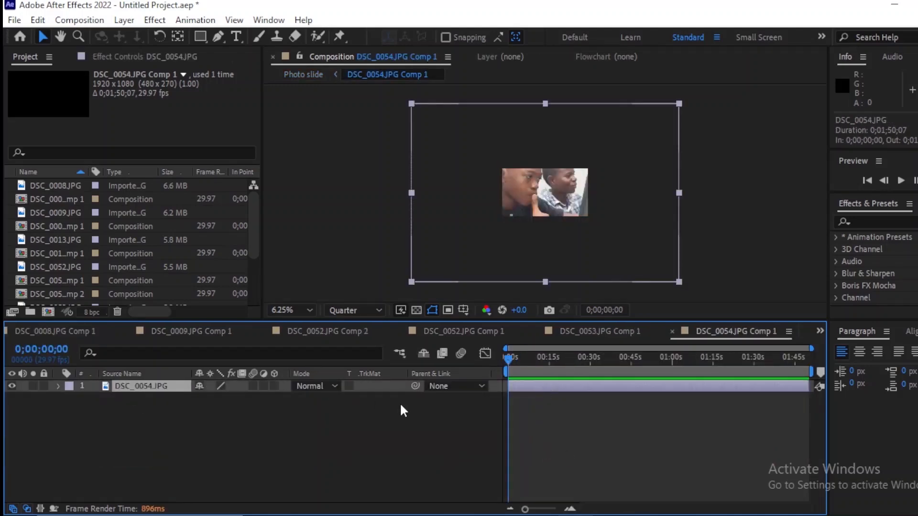
key("s")
left_click_drag(216, 399, 199, 399)
key("shift+p")
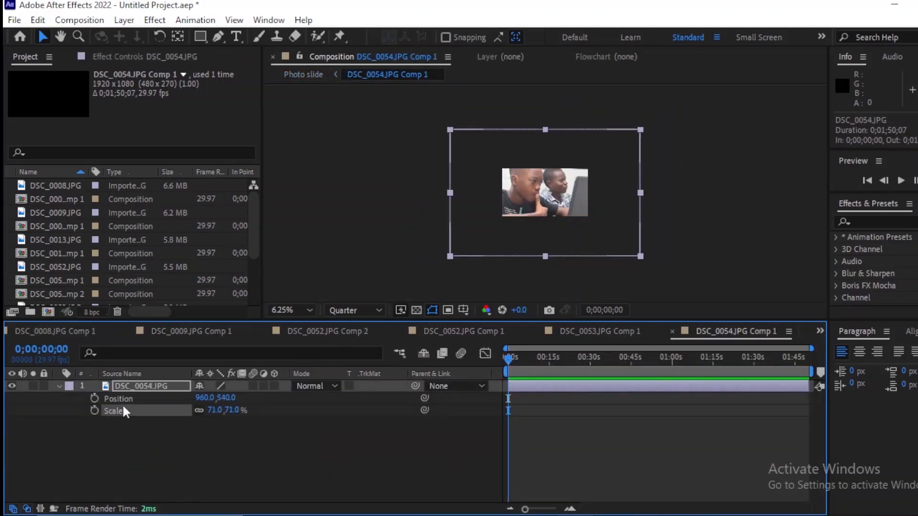
Step: Add position and scale keyframes on the DSC_0054 photo at 0 seconds and reduce its scale at about 6 seconds
left_click(94, 399)
left_click(95, 410)
key("equal")
key("equal")
key("equal")
key("equal")
left_click(643, 359)
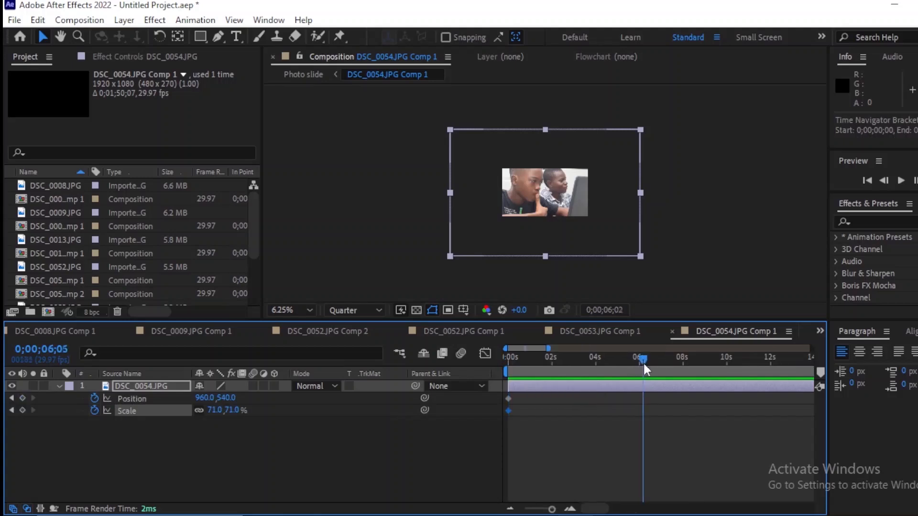
left_click_drag(643, 362, 639, 363)
mouse_move(243, 410)
left_mouse_down()
mouse_move(227, 411)
mouse_move(240, 399)
left_mouse_up()
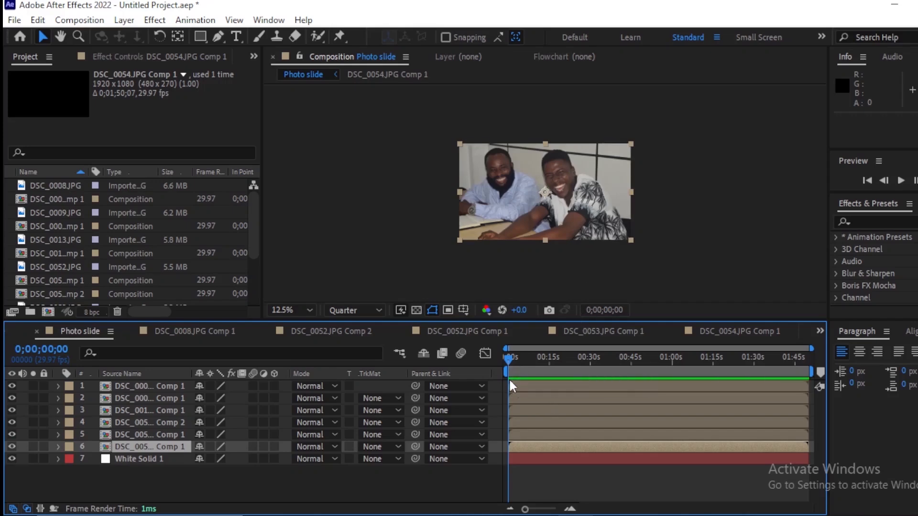
Step: Hide the five photo layers above DSC_0054 Comp 1 in Photo slide and scrub through its animation to about 4 seconds
left_click_drag(11, 388, 11, 403)
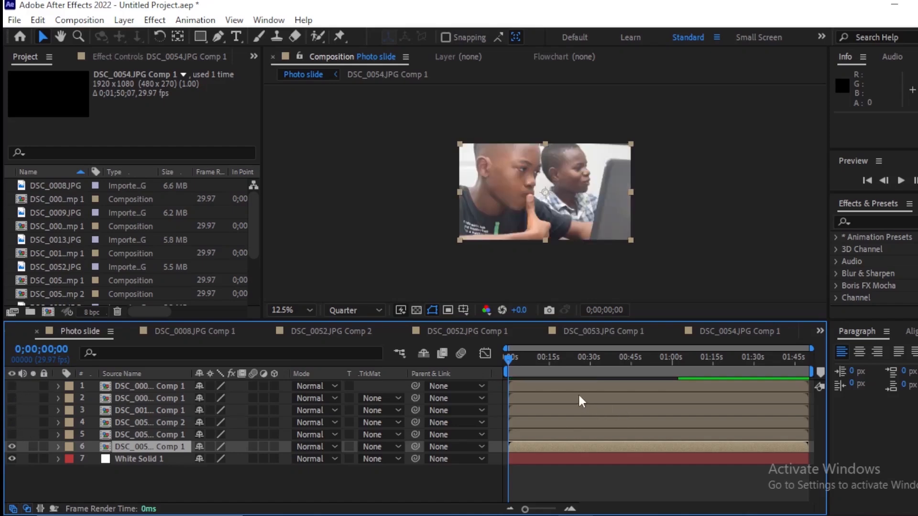
left_click(545, 389)
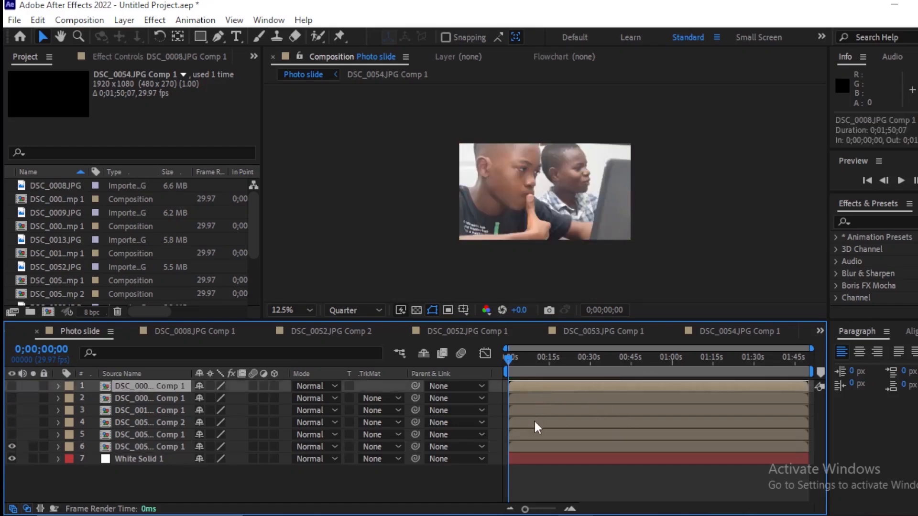
left_click_drag(531, 423, 673, 429)
scroll(558, 395, "up", 3)
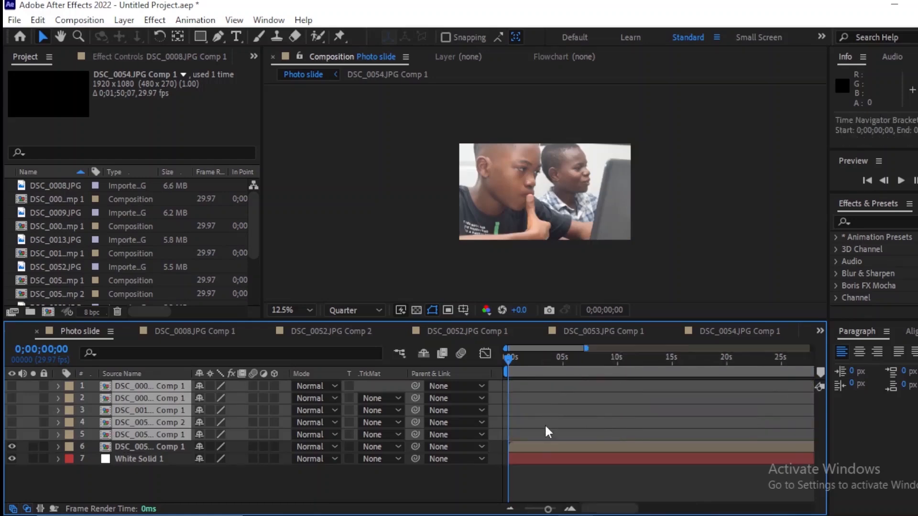
left_click(535, 447)
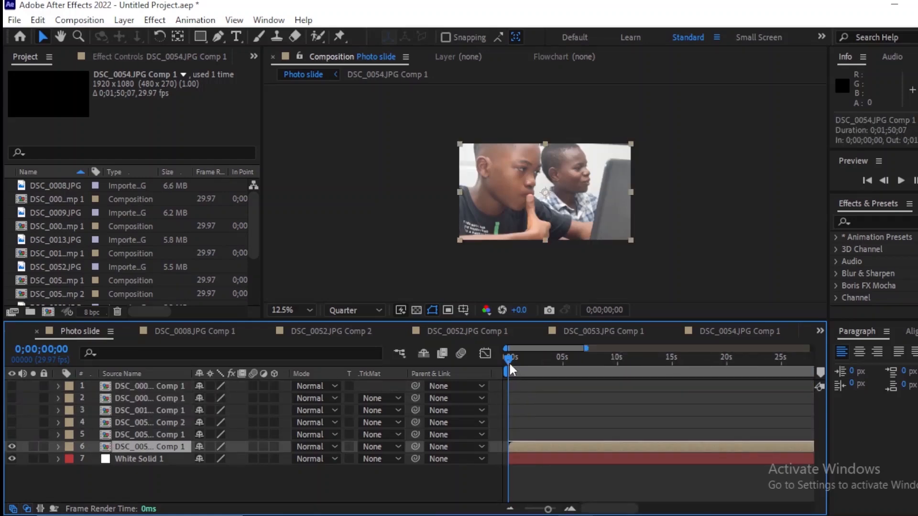
left_click_drag(508, 362, 550, 364)
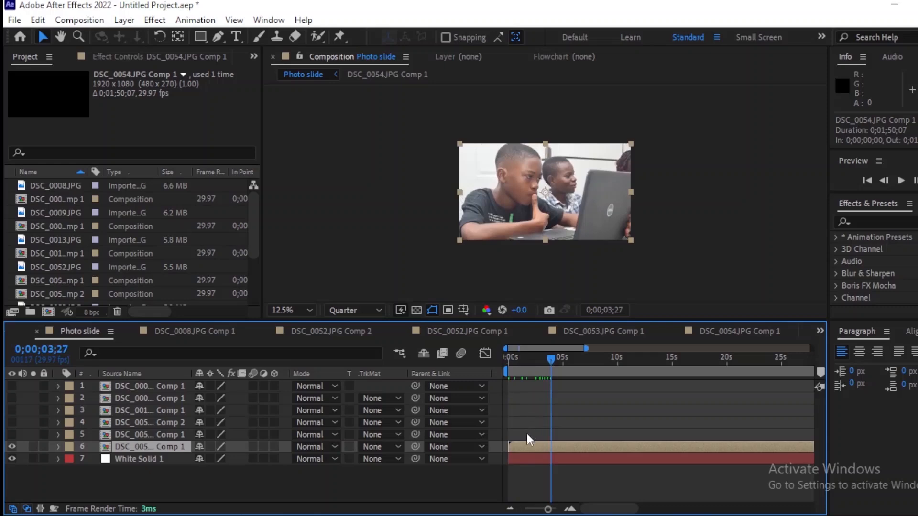
Step: Duplicate White Solid 1 and shift the DSC_0054 Comp 1 layer to start at 0;00;01;07
left_click(523, 460)
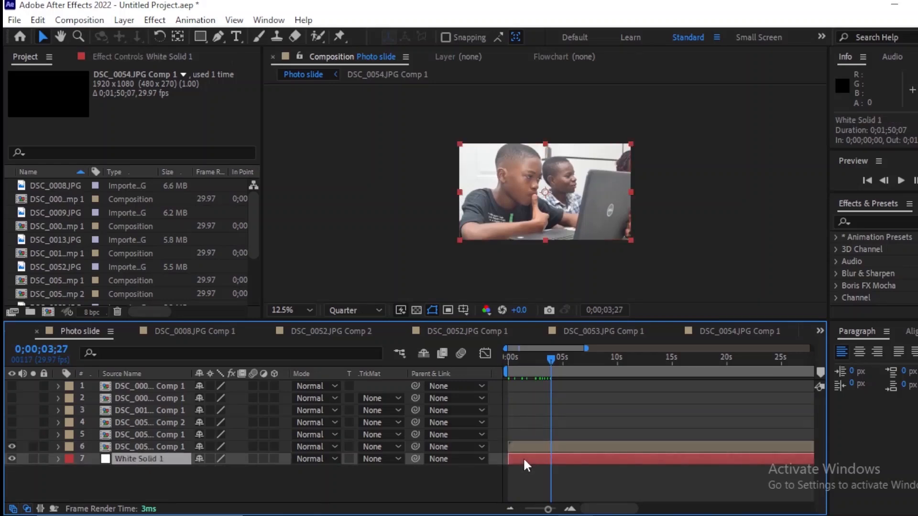
key("ctrl+d")
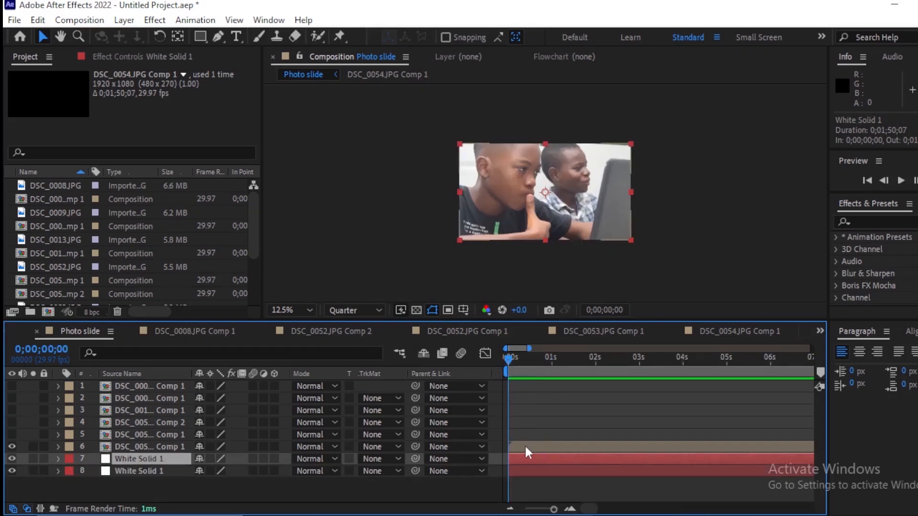
left_click_drag(526, 452, 580, 458)
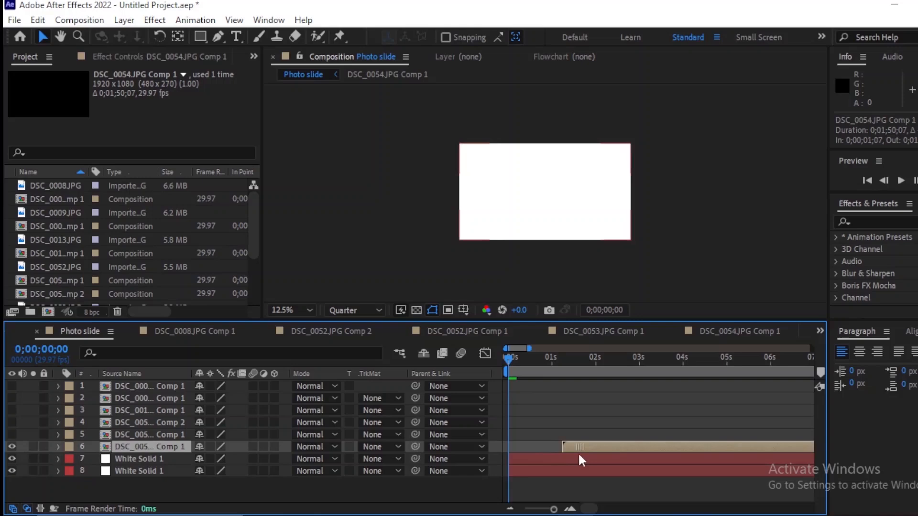
Step: Reveal the upper White Solid 1's position and add a position keyframe at frame 20
left_click(531, 457)
key("equal")
key("equal")
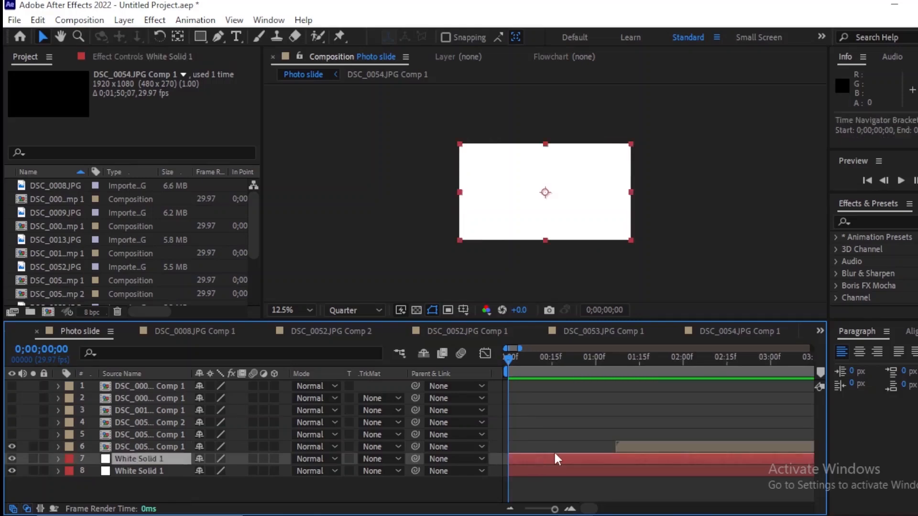
key("equal")
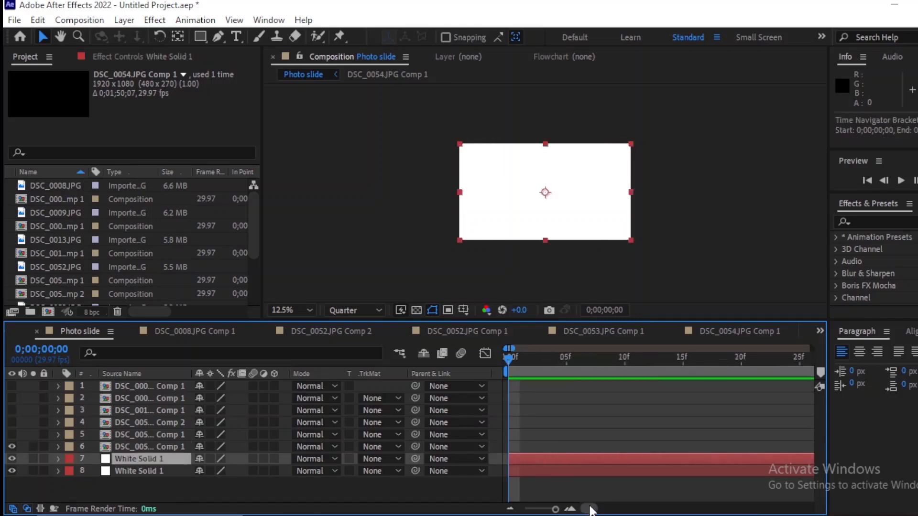
key("minus")
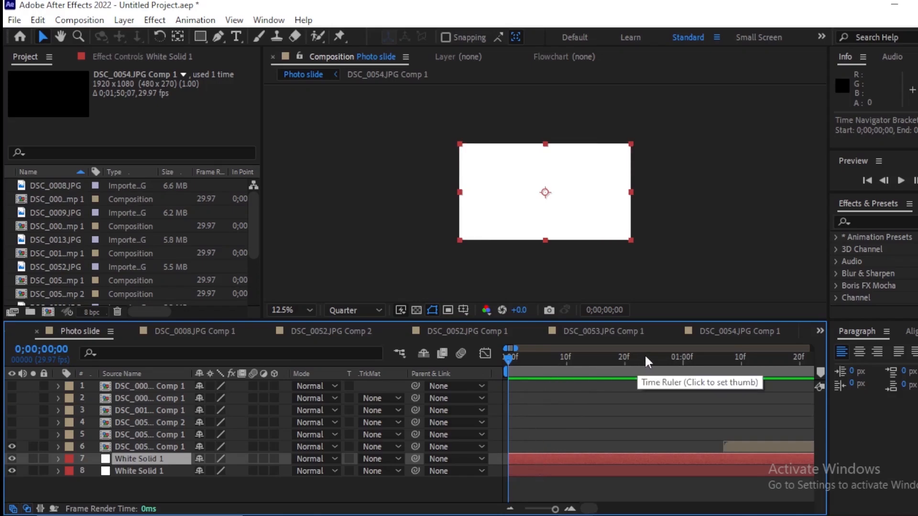
left_click_drag(652, 358, 624, 373)
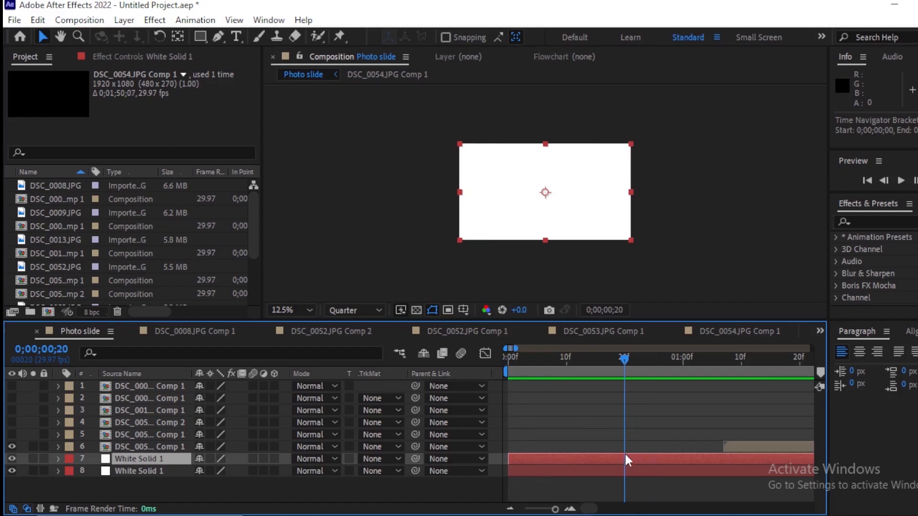
key("p")
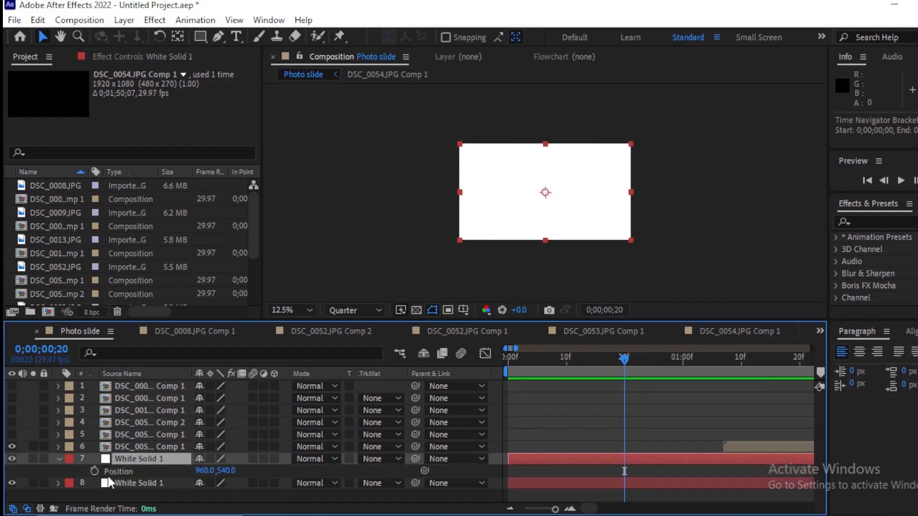
left_click(94, 471)
Step: Set the upper White Solid 1's vertical position to 1670 at 0 seconds, below the frame, and check the slide-in's first frame
left_click_drag(628, 356, 445, 362)
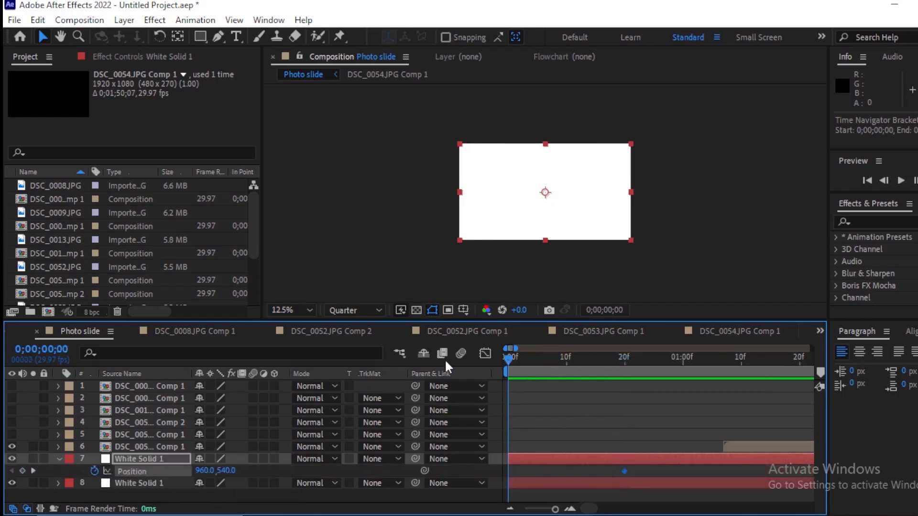
left_click_drag(228, 472, 777, 471)
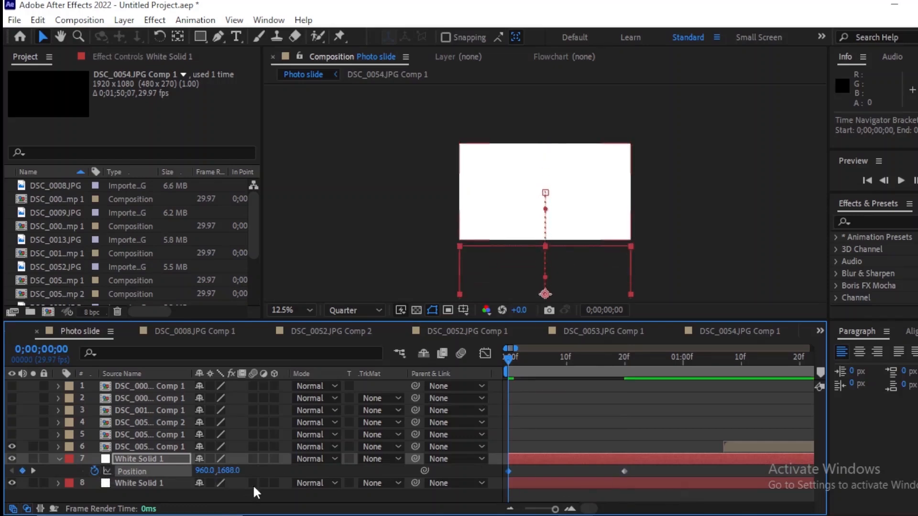
left_click_drag(226, 471, 217, 473)
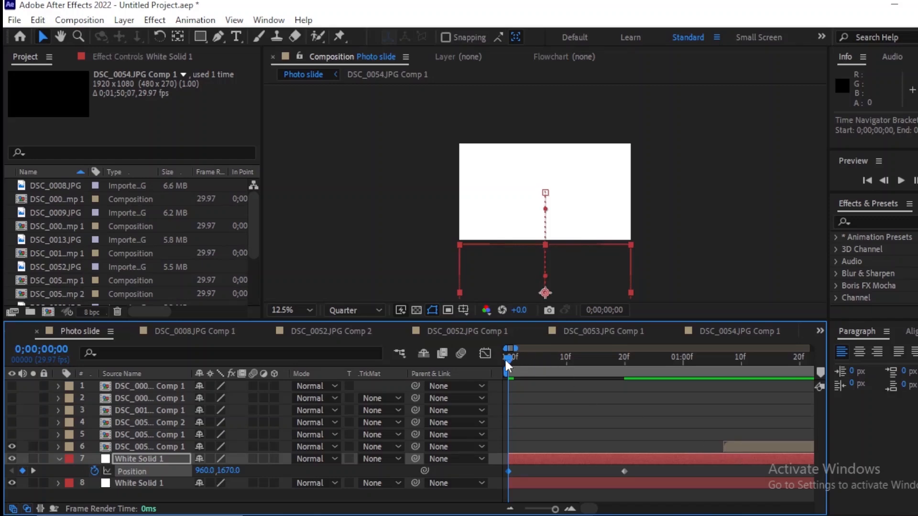
left_click_drag(507, 360, 512, 410)
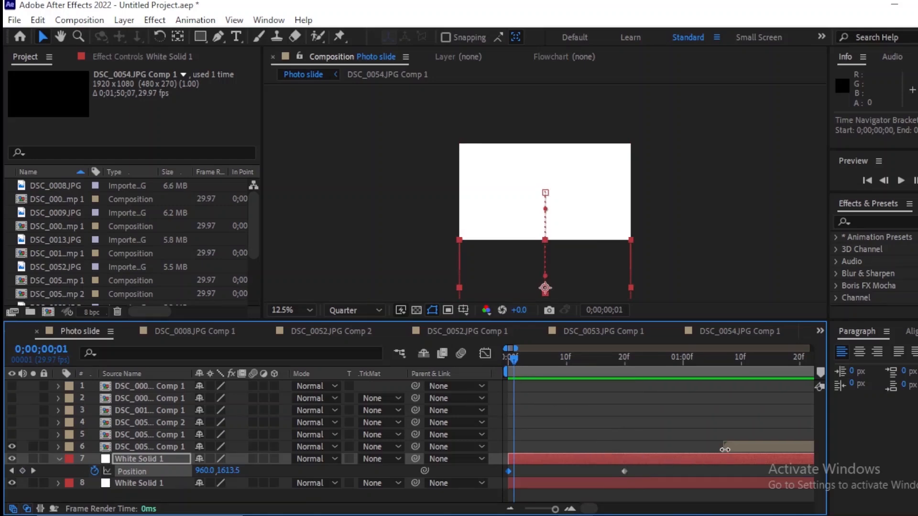
left_click_drag(512, 358, 497, 381)
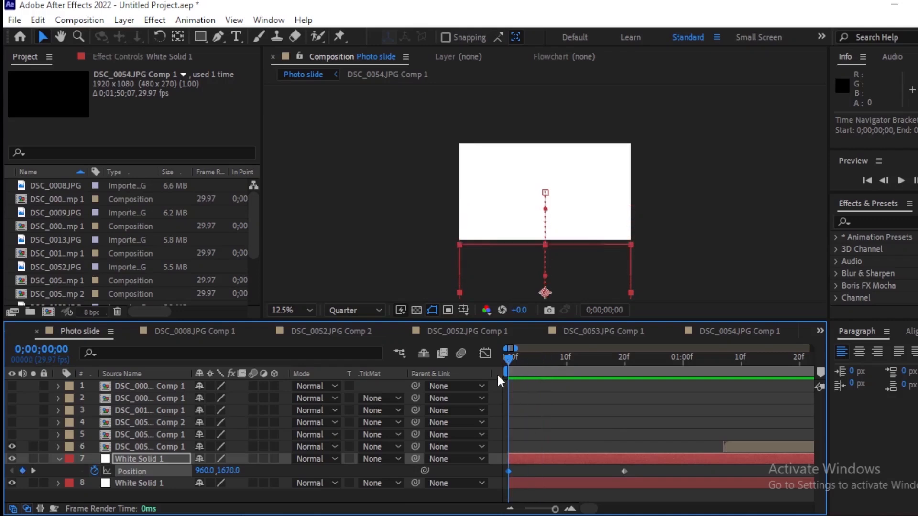
Step: Search the effects for Fill and apply it to the upper White Solid 1
left_click(863, 221)
type("fill")
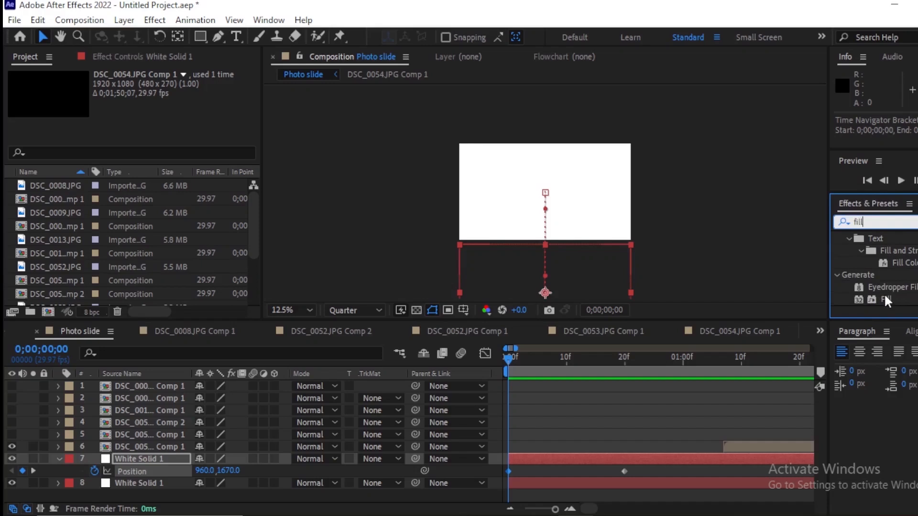
double_click(884, 295)
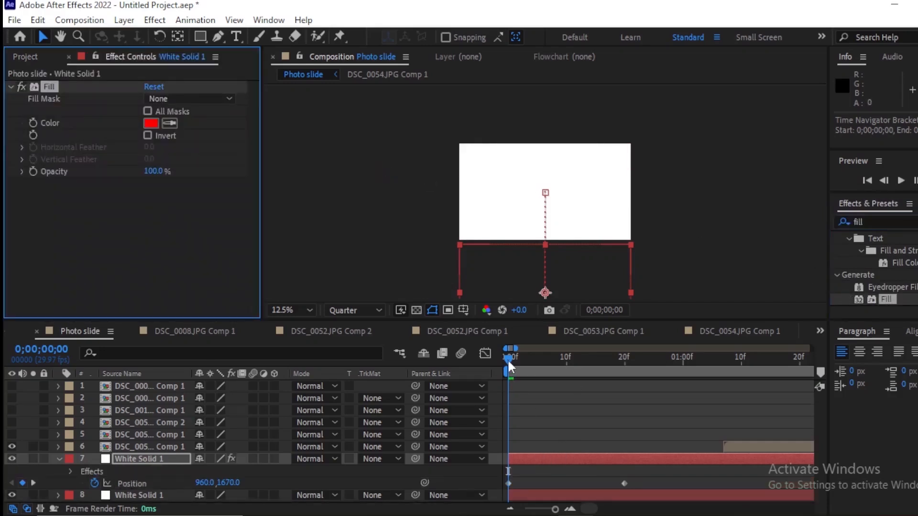
Step: Easy-ease the upper solid's two position keyframes, reshape the speed graph for a fast start and slow finish, and preview the slide-in
left_click_drag(508, 362, 625, 378)
left_click_drag(641, 474, 496, 486)
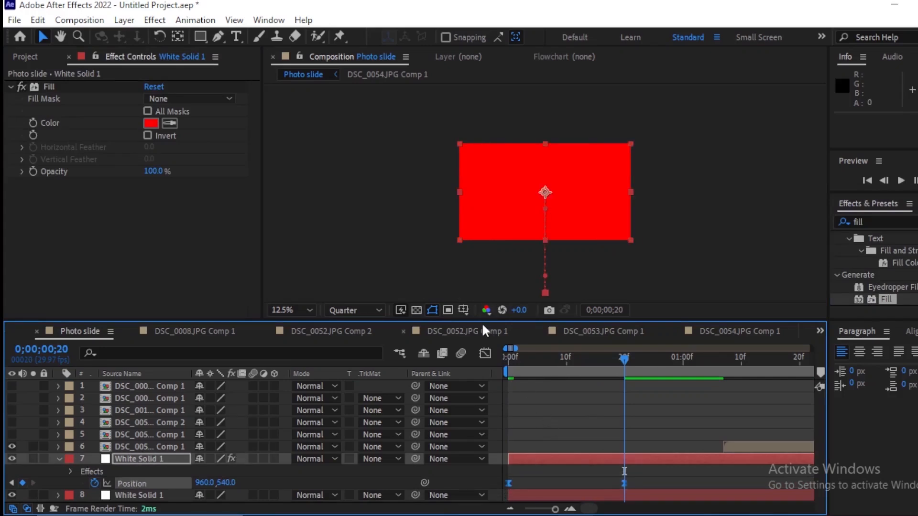
left_click(485, 353)
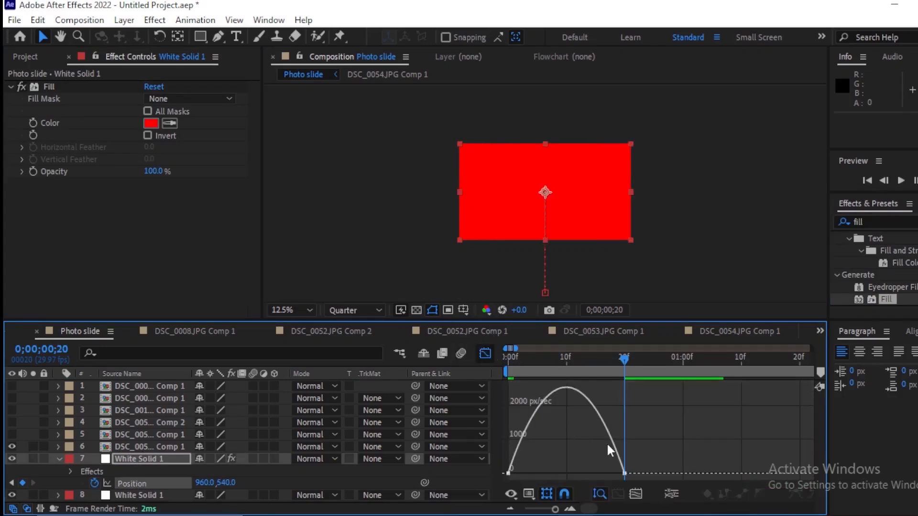
left_click(623, 474)
left_click_drag(605, 474, 540, 472)
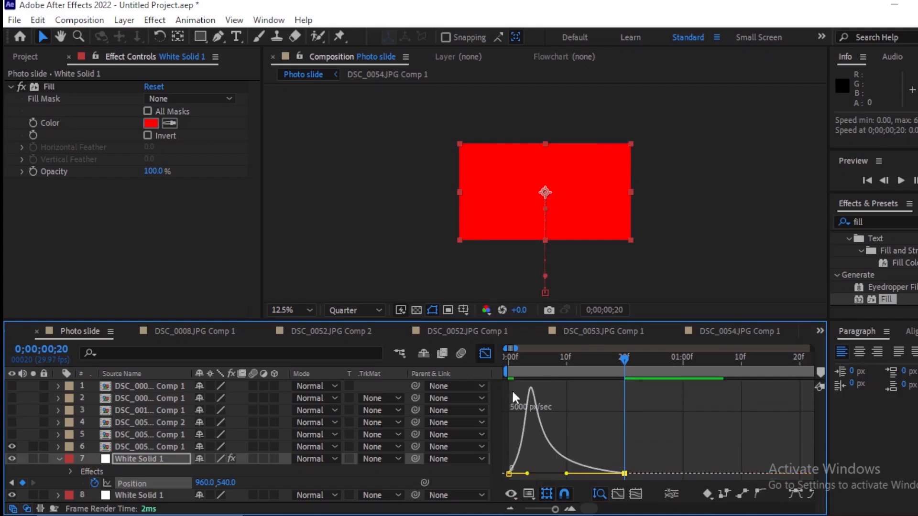
left_click(485, 354)
key("Home")
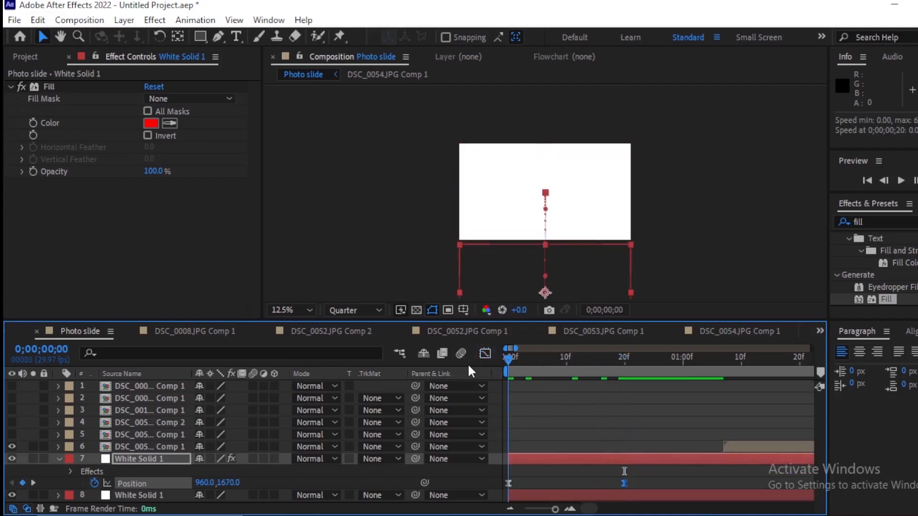
key("space")
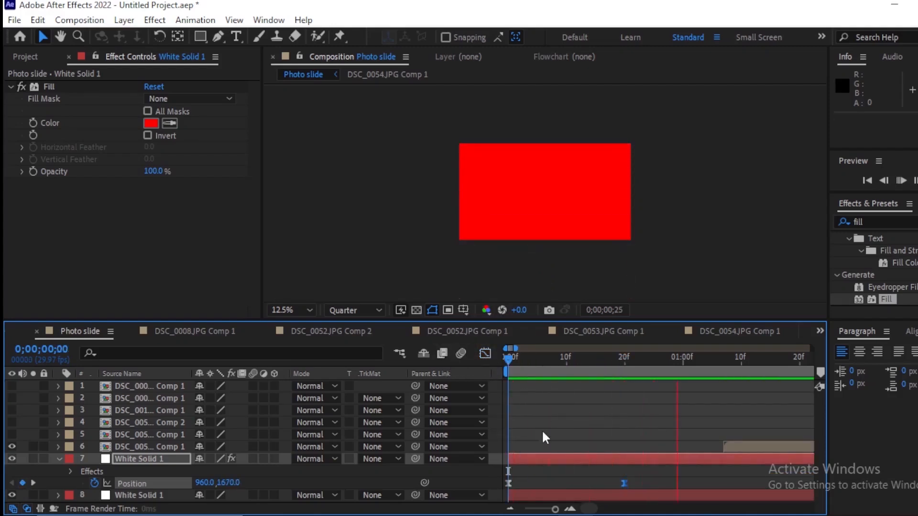
left_click(543, 458)
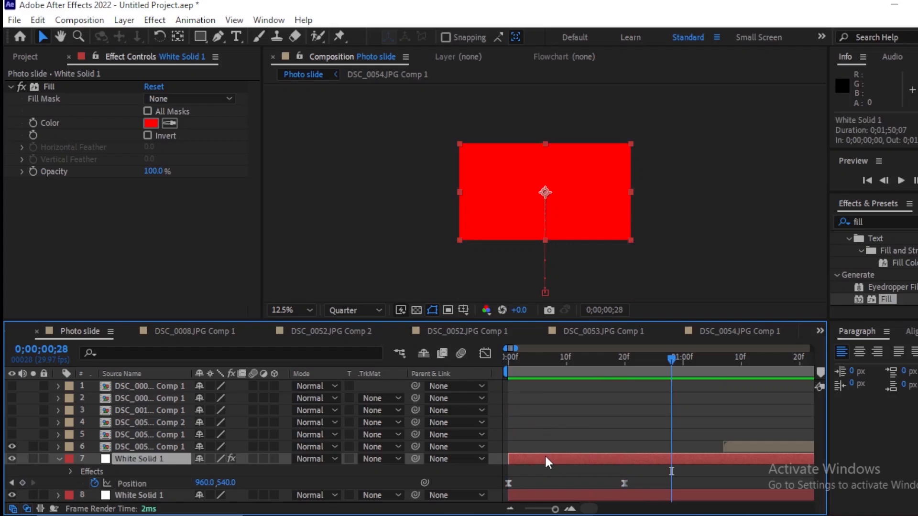
Step: Duplicate the red-filled White Solid 1 once and offset the copy to start at frame 5
key("ctrl+d")
key("ctrl+d")
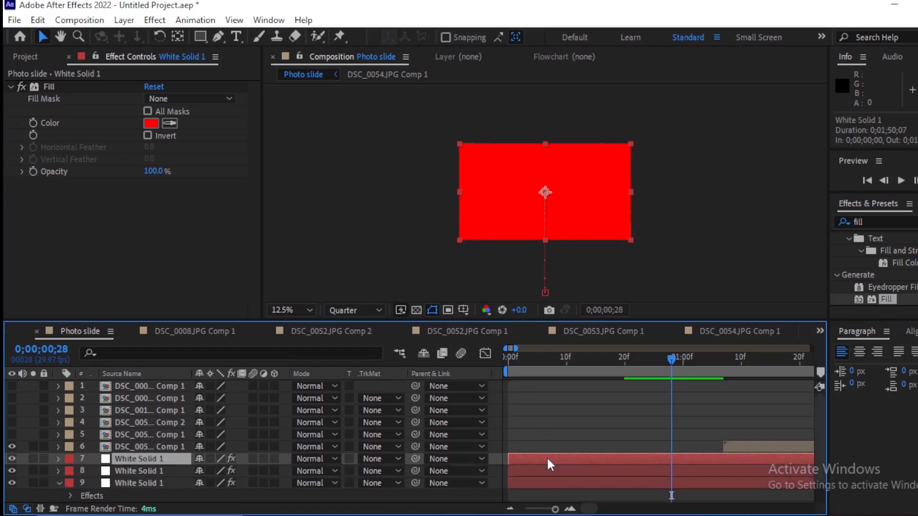
key("ctrl+d")
key("ctrl+z")
key("ctrl+z")
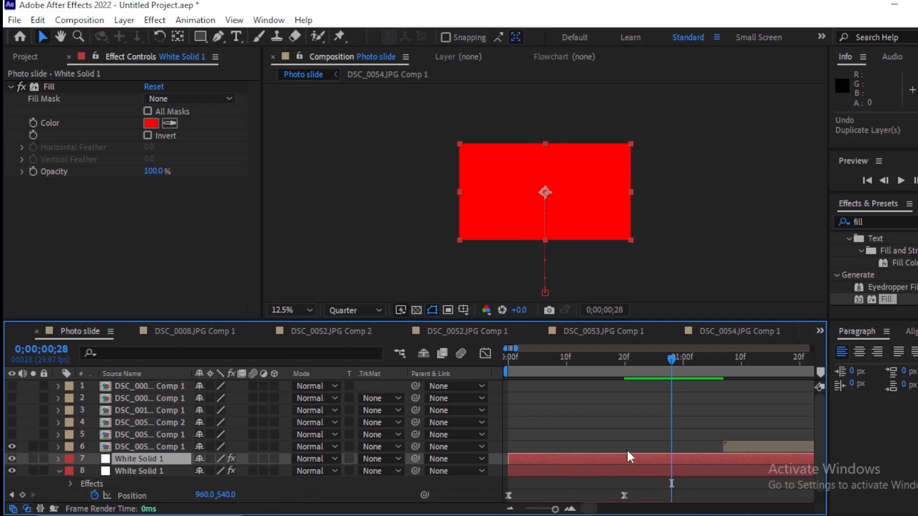
left_click_drag(577, 458, 606, 461)
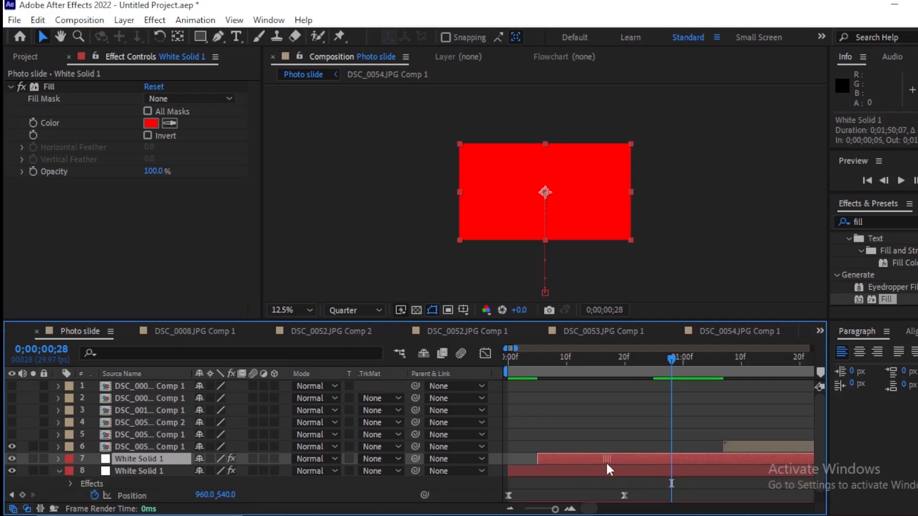
Step: Set the duplicated solid's Fill colour to light green ACC547 and preview the two-colour slide-in
left_click(152, 124)
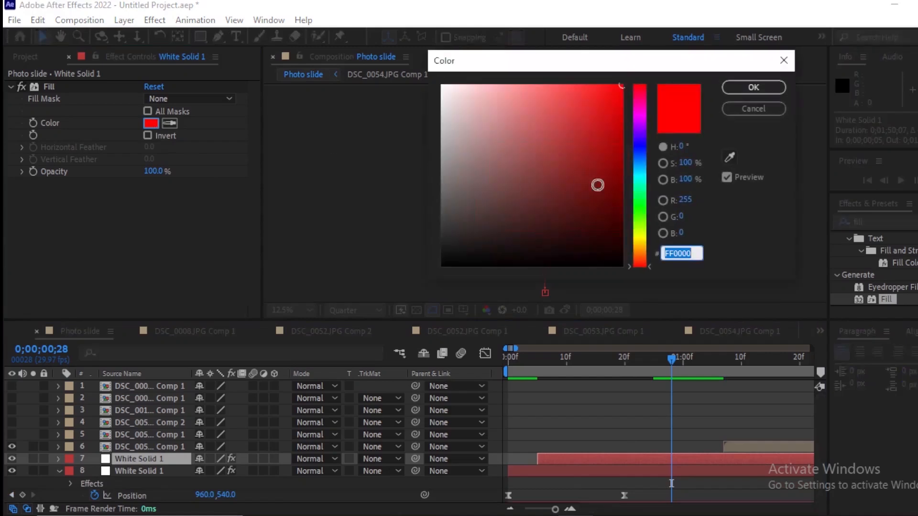
left_click(641, 230)
left_click(524, 145)
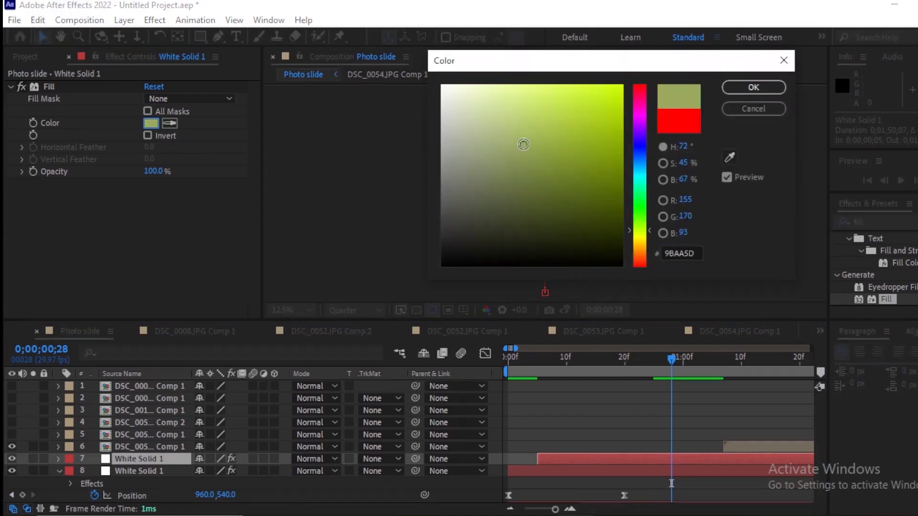
left_click(557, 126)
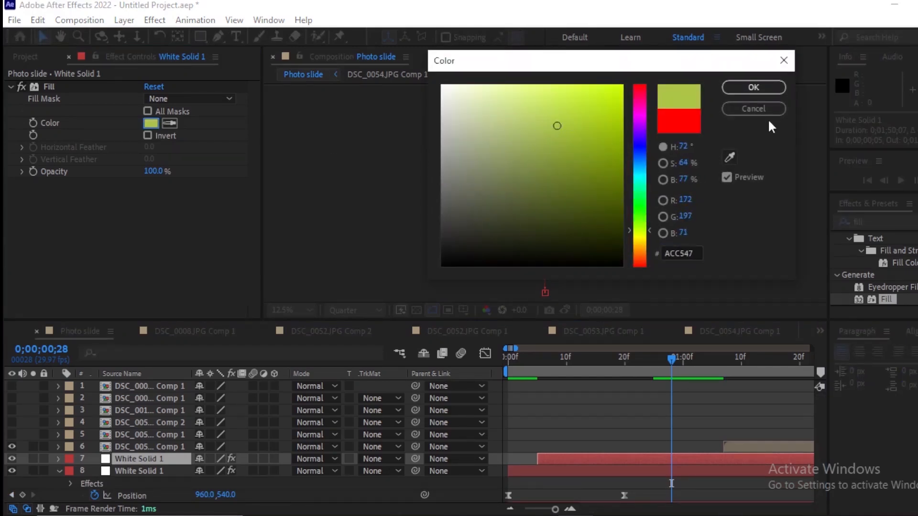
left_click(750, 89)
left_click(672, 368)
key("space")
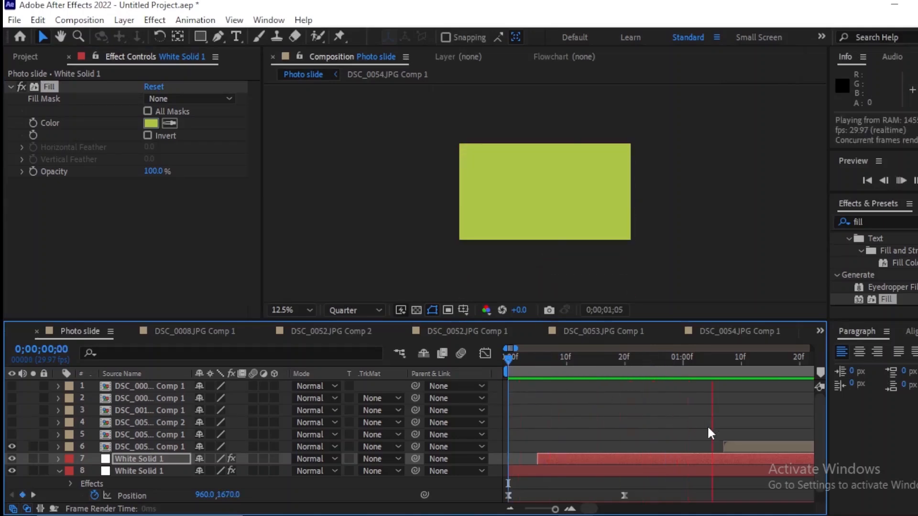
key("space")
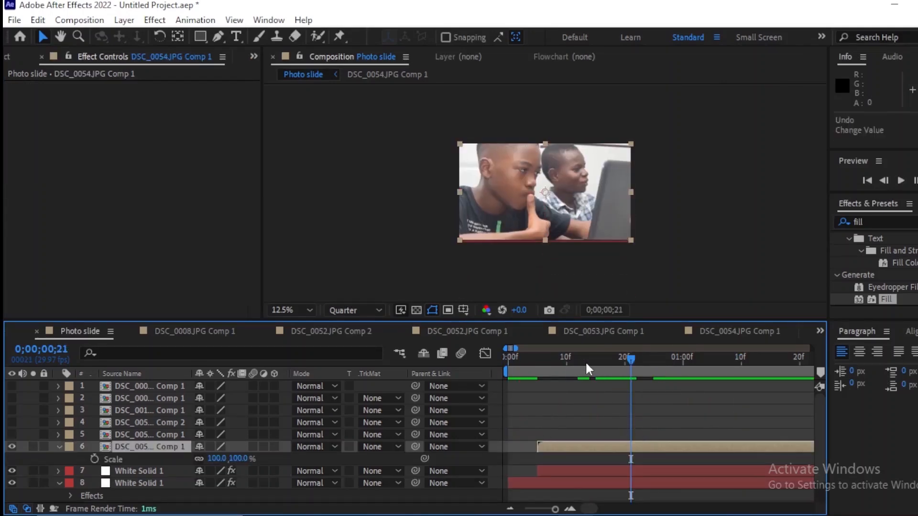
Step: Start DSC_0054.JPG Comp 1 at 0 seconds and keyframe its vertical position from 1665 at frame 0 to 540 at frame 20
left_click_drag(589, 368, 537, 375)
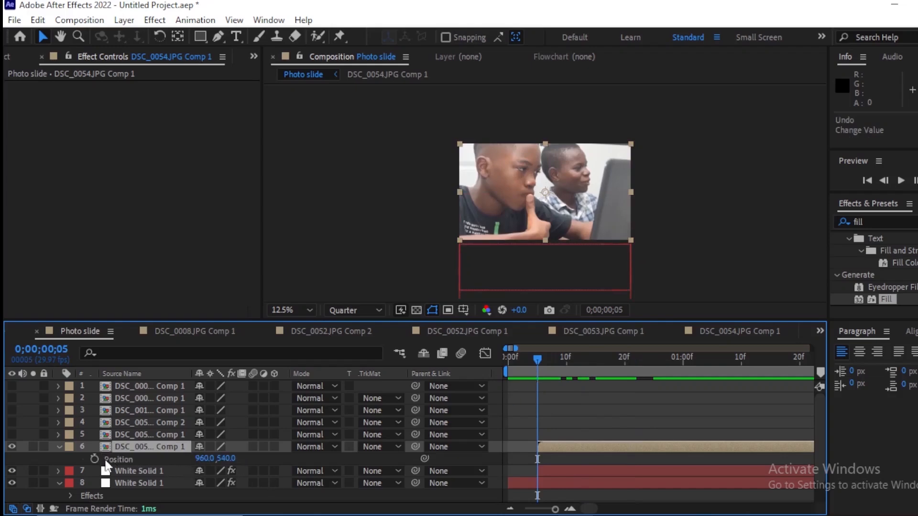
key("alt+shift+p")
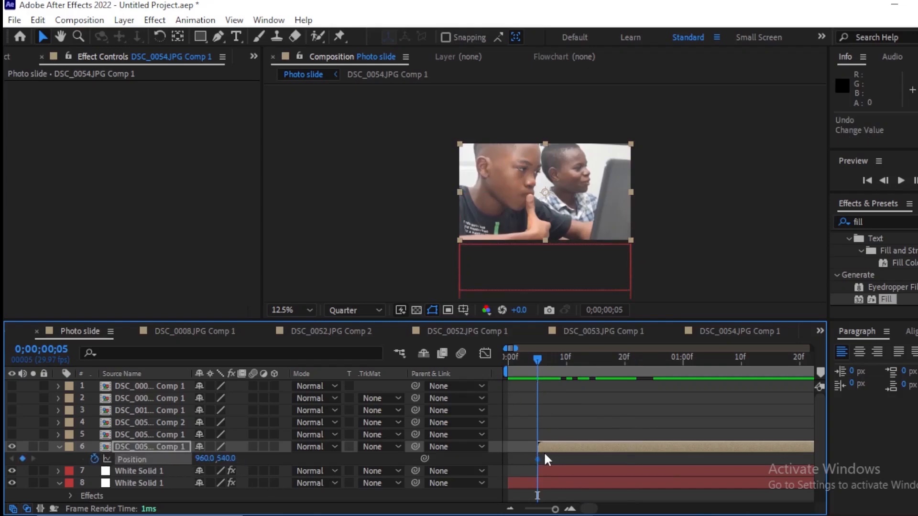
left_click_drag(552, 450, 534, 456)
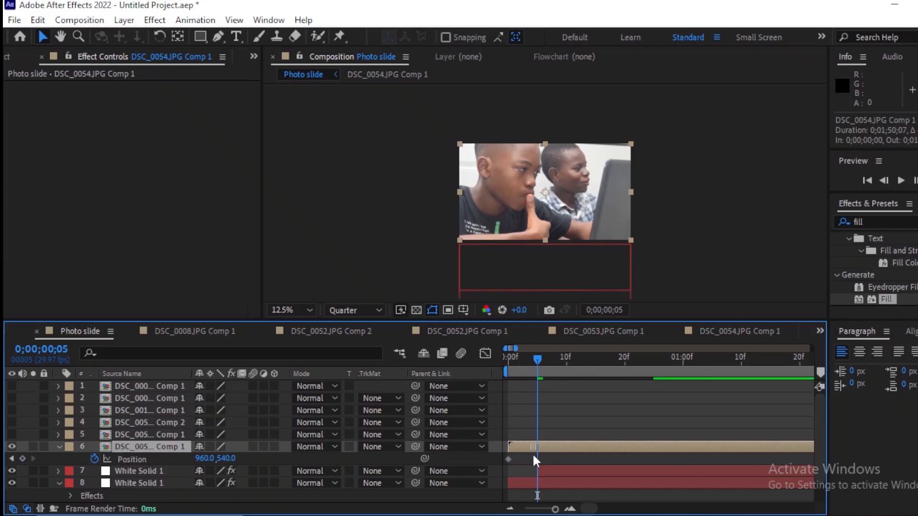
left_click_drag(591, 369, 621, 376)
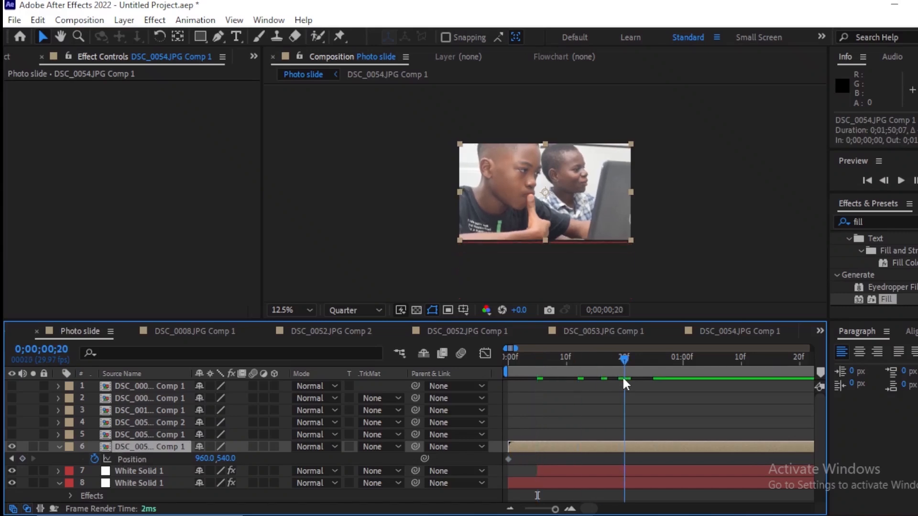
left_click_drag(509, 459, 624, 459)
left_click_drag(625, 360, 486, 381)
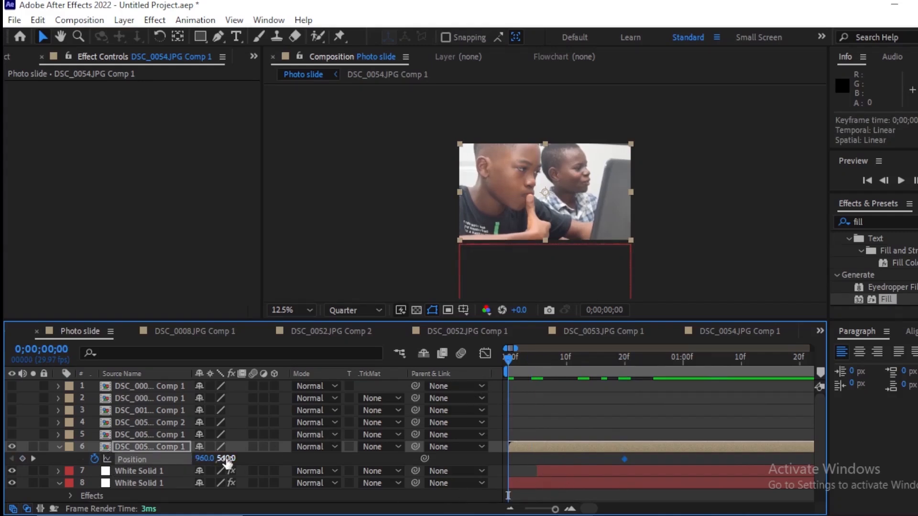
left_click_drag(226, 458, 304, 458)
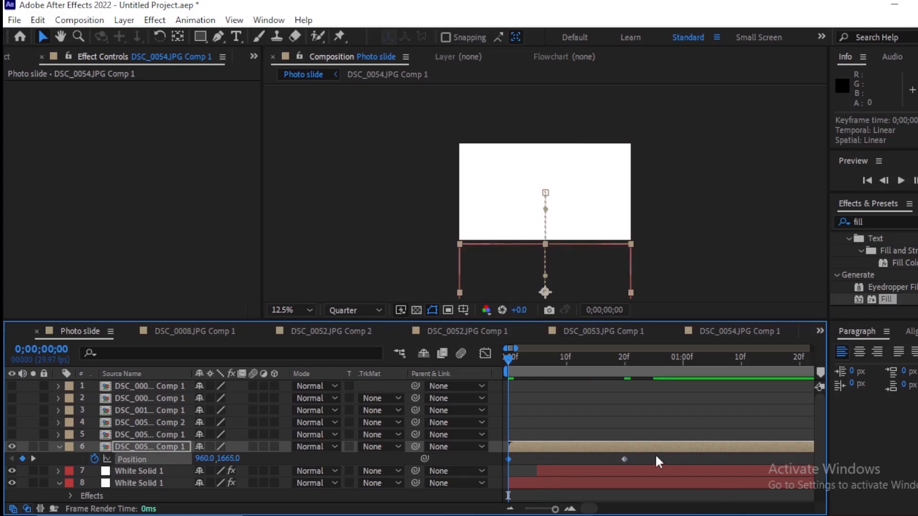
Step: Easy-ease DSC_0054.JPG Comp 1's two position keyframes and reshape the speed graph for a fast start and slow finish
left_click_drag(657, 460, 496, 470)
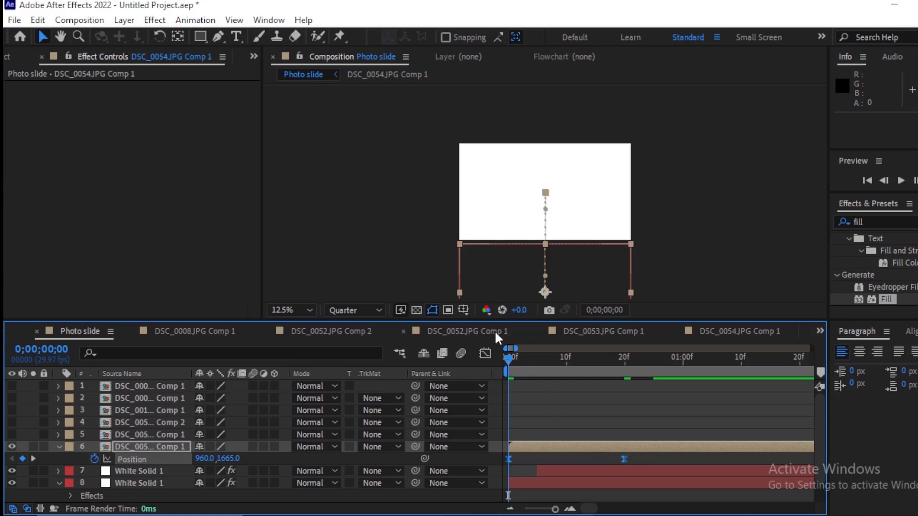
left_click(485, 354)
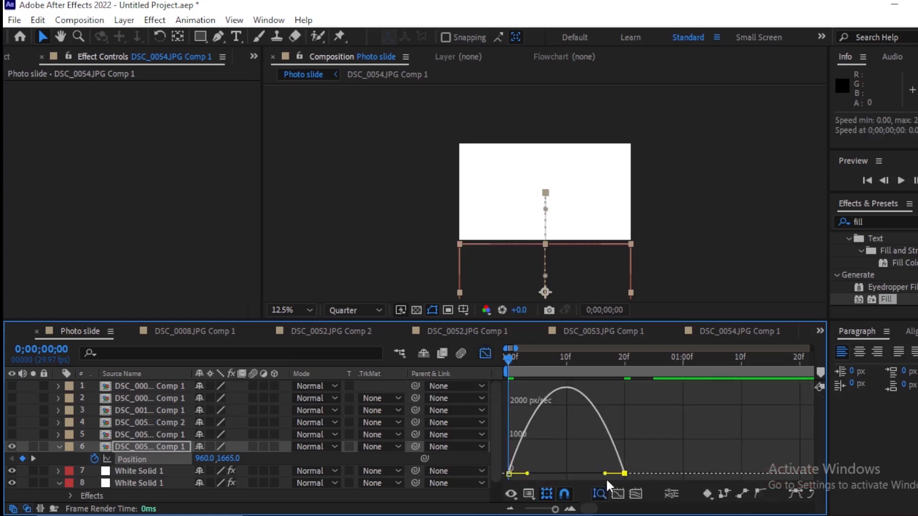
left_click_drag(606, 475, 566, 473)
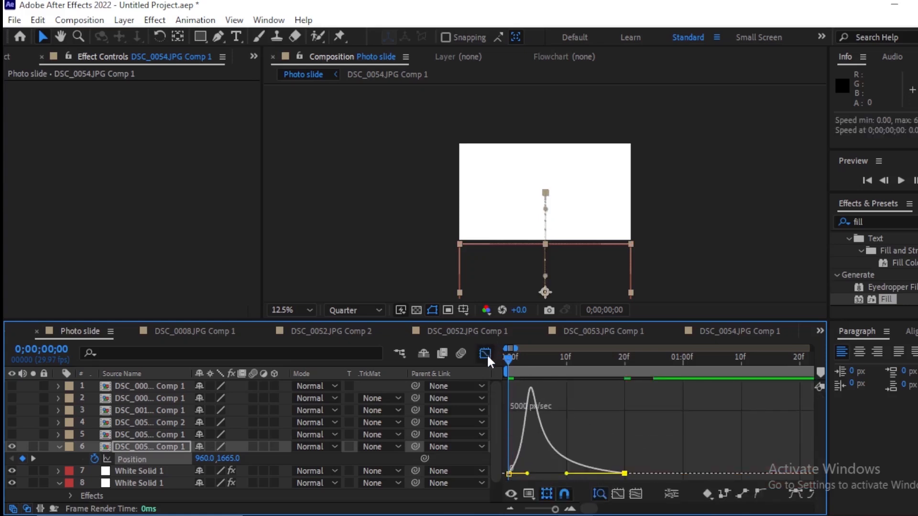
left_click(485, 355)
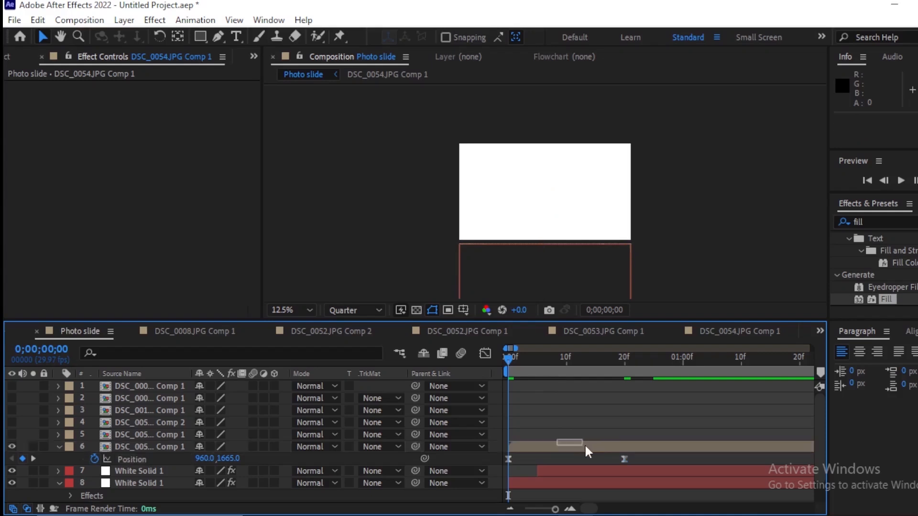
Step: Offset DSC_0054.JPG Comp 1 to start at frame 10 and preview the photo sliding in after the solids
left_click_drag(569, 448, 617, 457)
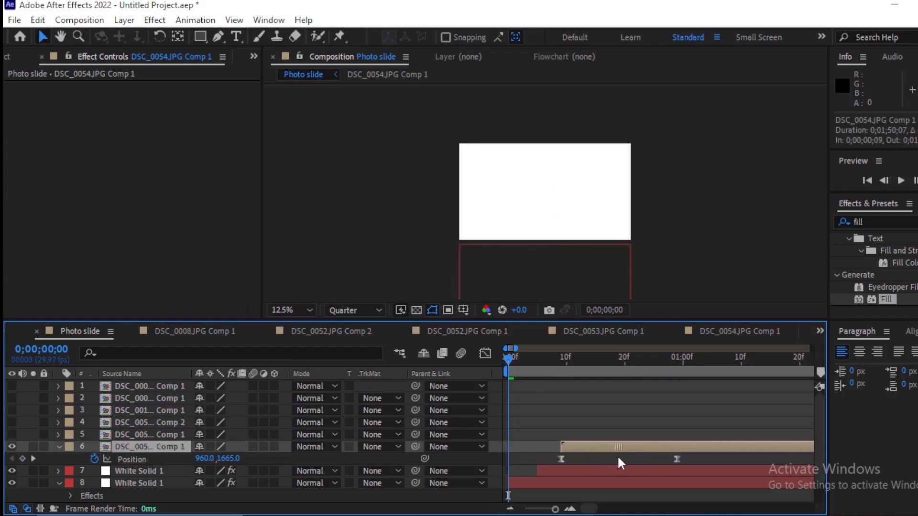
key("space")
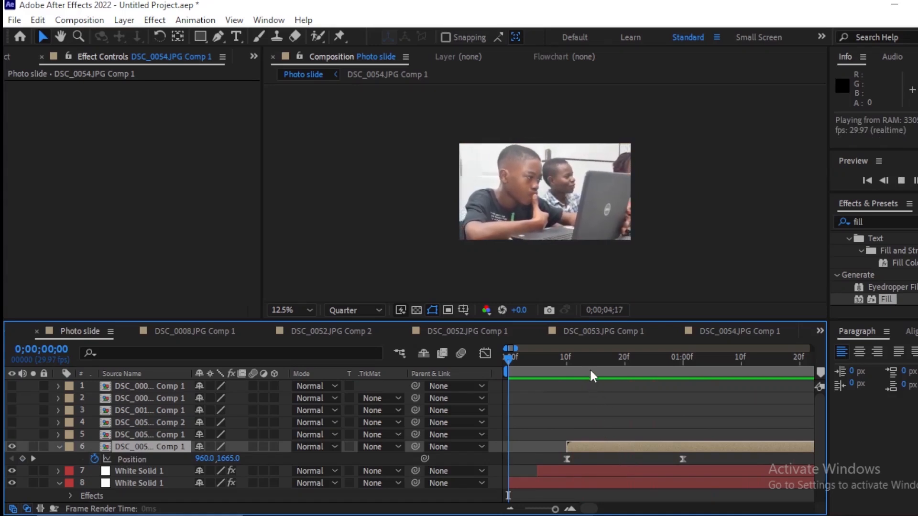
key("space")
scroll(555, 397, "left", 5)
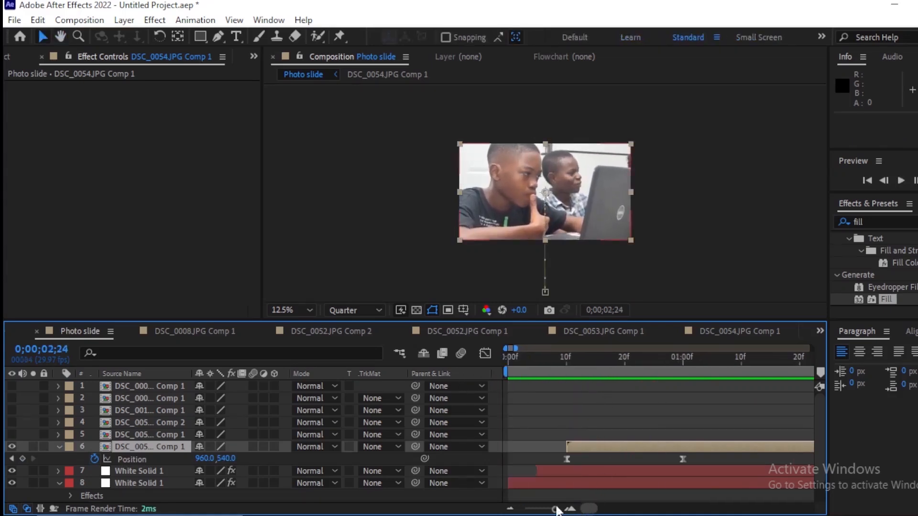
key("Home")
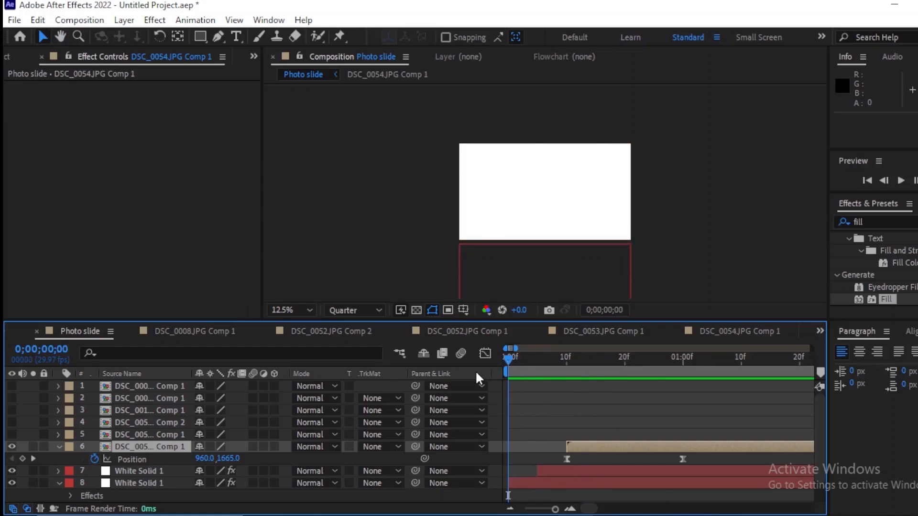
key("space")
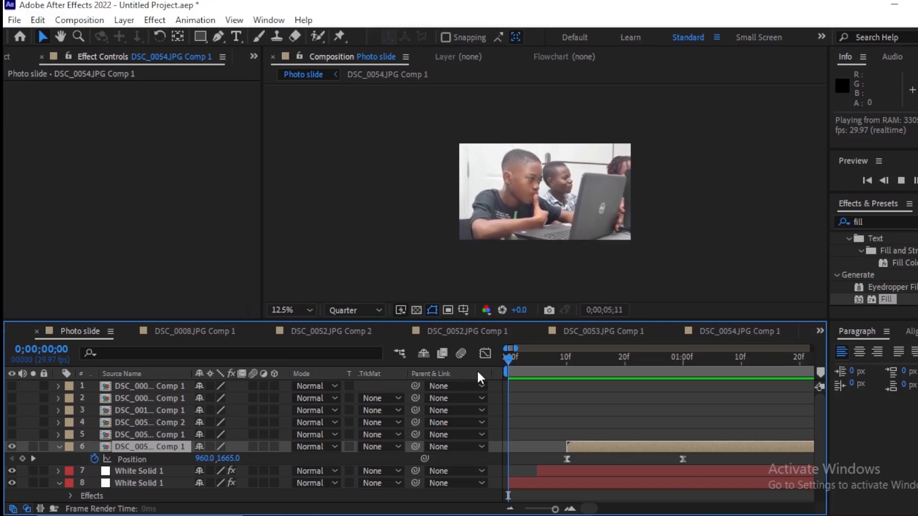
key("space")
Step: Duplicate the green and red solids, place the copies above DSC_0054.JPG Comp 1, and start them at about 0;00;05;18
key("minus")
key("minus")
key("minus")
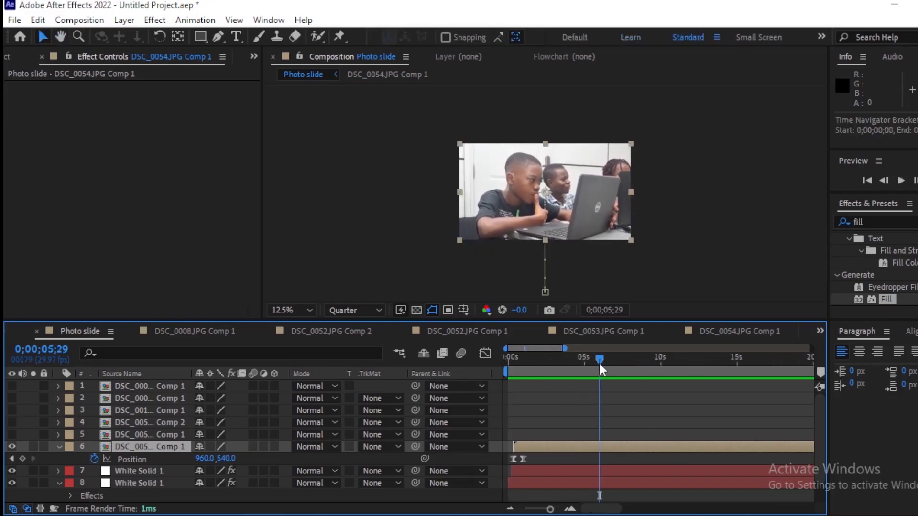
mouse_move(599, 361)
left_mouse_down()
mouse_move(581, 368)
mouse_move(593, 371)
left_mouse_up()
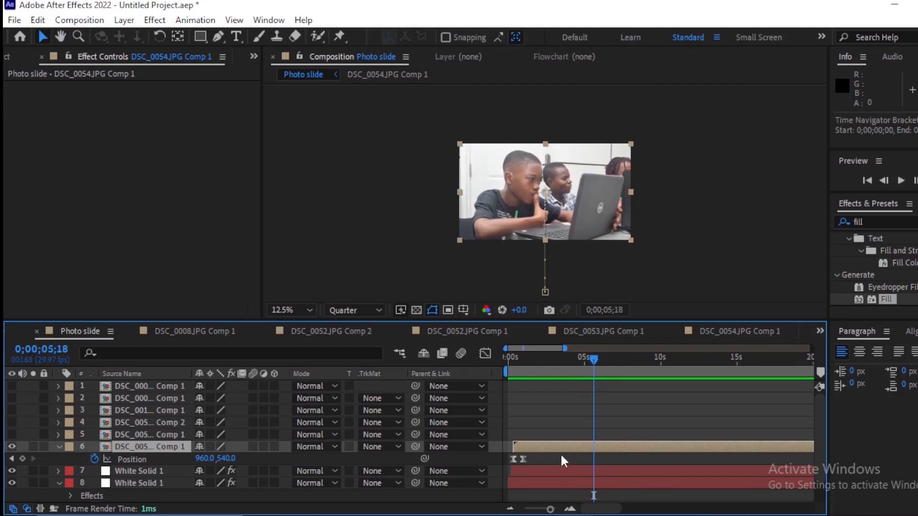
left_click(568, 470)
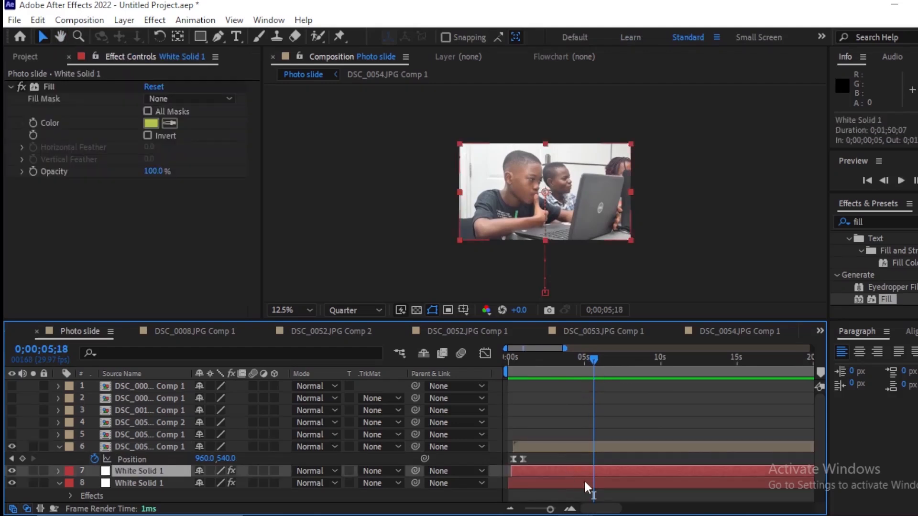
scroll(588, 473, "down", 1)
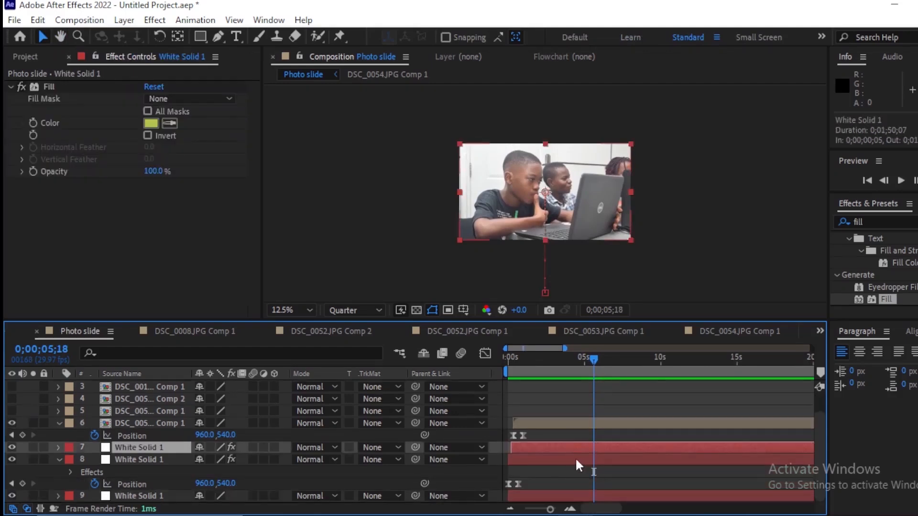
left_click(577, 461, "ctrl")
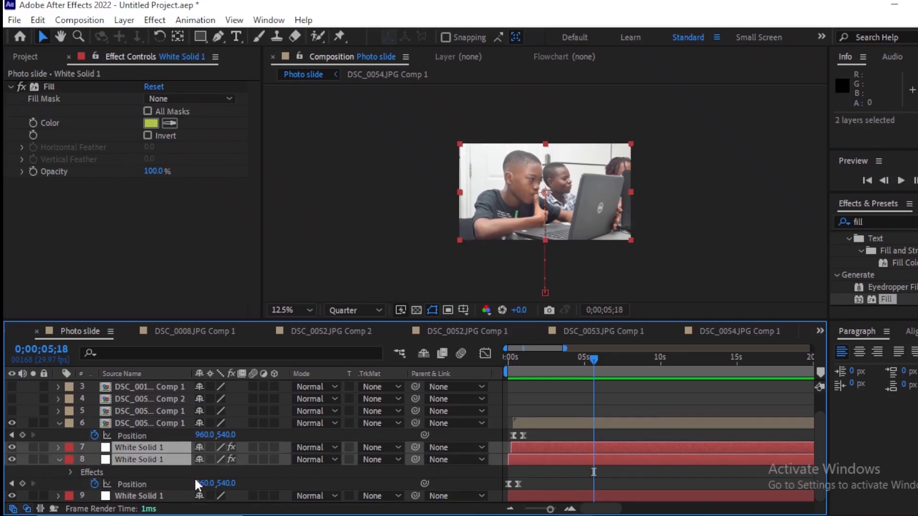
key("ctrl+d")
key("ctrl+bracketright")
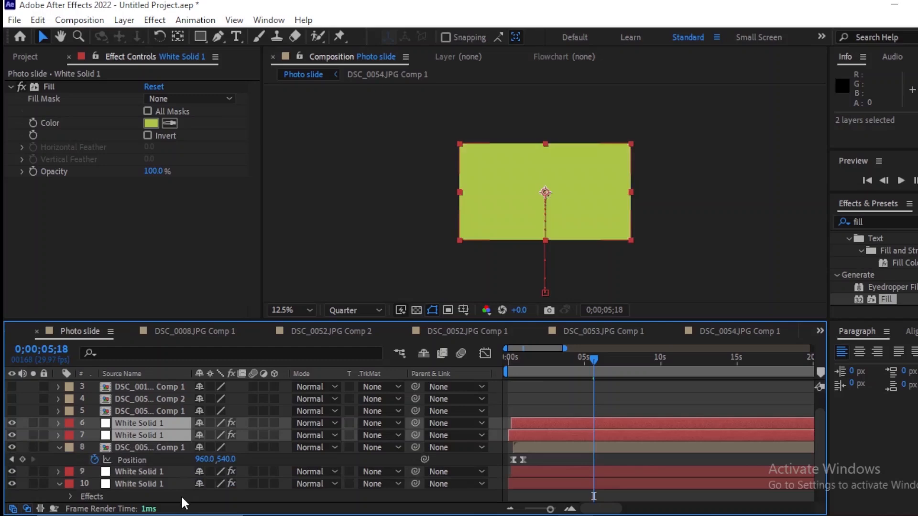
left_click_drag(567, 434, 653, 449)
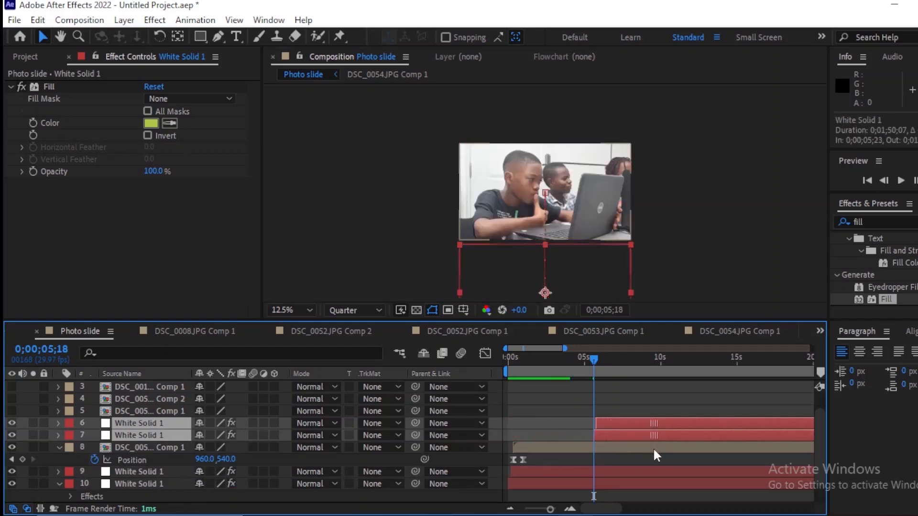
Step: Move DSC_0053.JPG Comp 1 earlier to start at 0;00;05;22, alongside the duplicated solids
key("equal")
key("minus")
key("minus")
left_click_drag(783, 411, 538, 424)
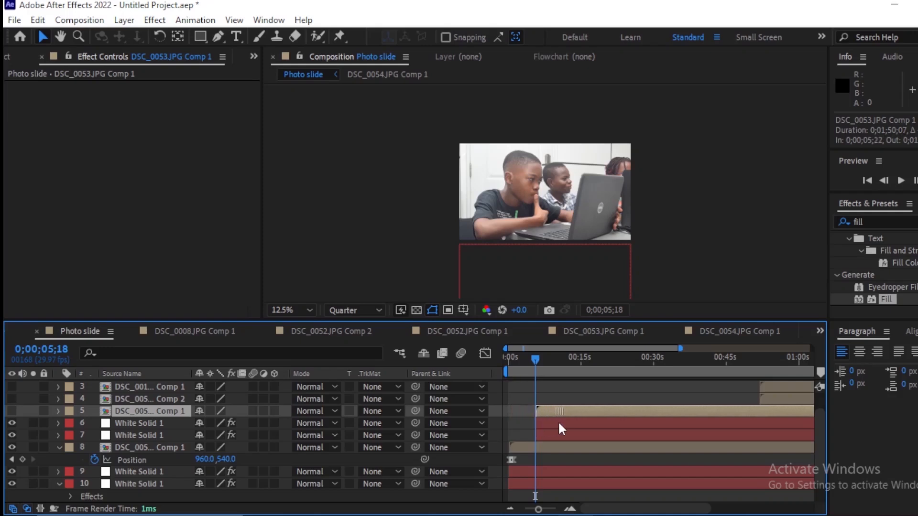
key("equal")
key("equal")
key("equal")
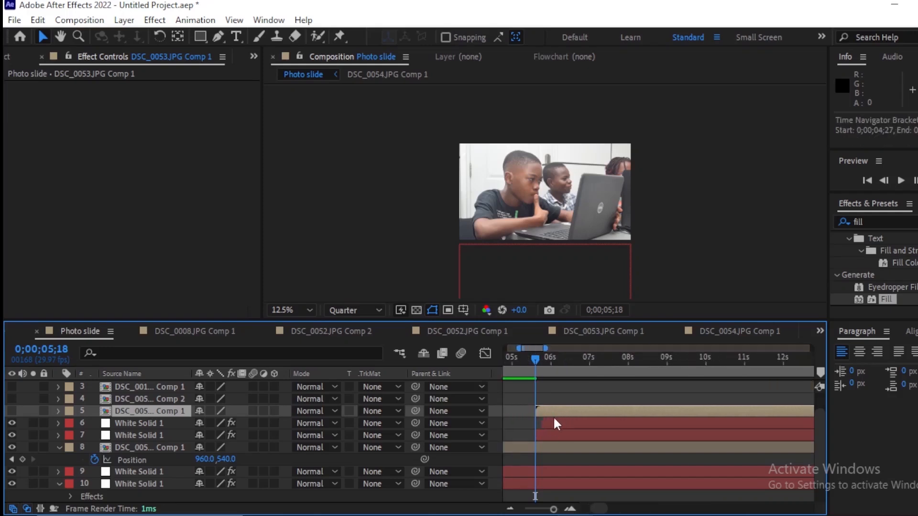
key("minus")
key("minus")
key("minus")
key("minus")
Step: Copy DSC_0054.JPG Comp 1's eased position keyframes onto DSC_0053.JPG Comp 1 at 0;00;05;18 and preview from the beginning
left_click(529, 451)
left_click(547, 413)
key("p")
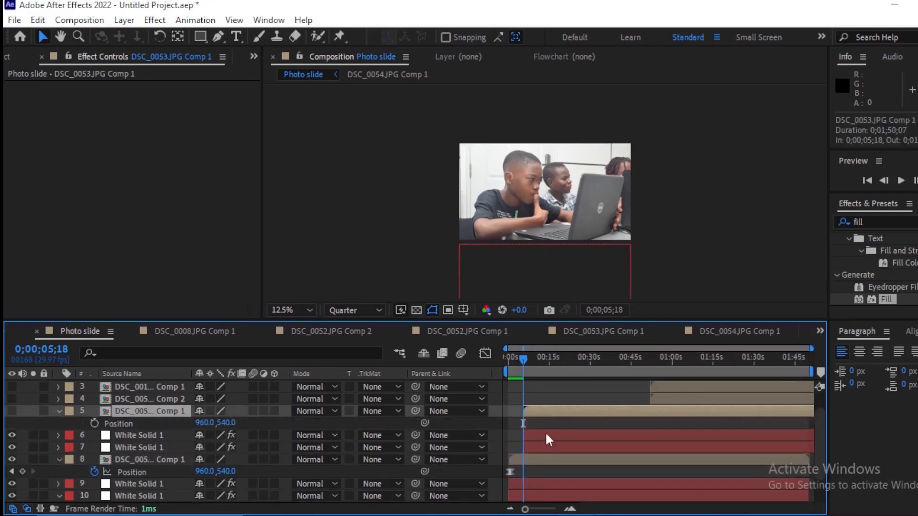
left_click(95, 424)
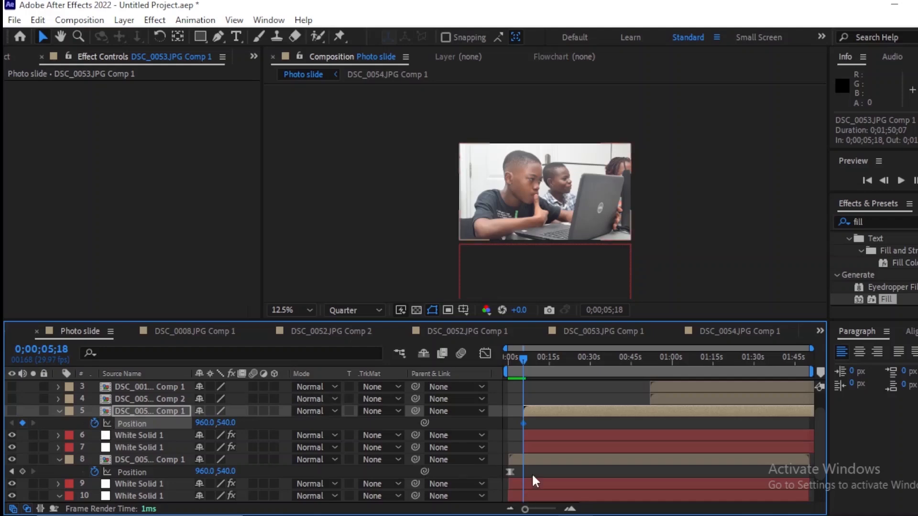
left_click_drag(531, 473, 491, 477)
key("ctrl+c")
left_click(540, 409)
key("ctrl+v")
key("Home")
key("space")
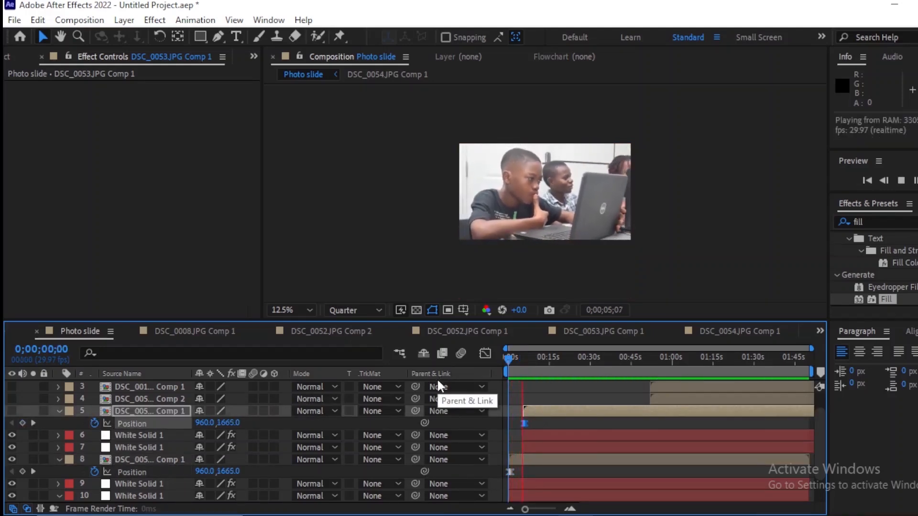
Step: Make DSC_0053.JPG Comp 1 visible and preview the slideshow from the beginning
key("space")
left_click(541, 411)
left_click(12, 411)
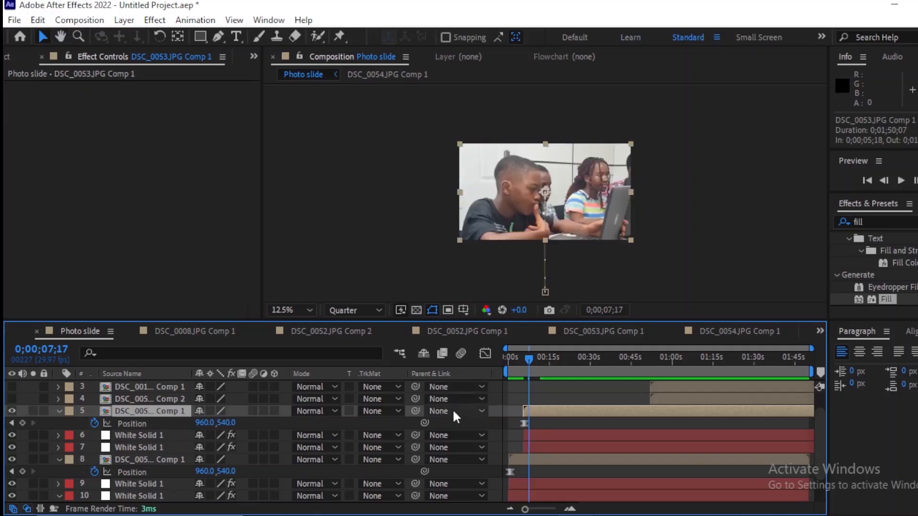
key("Home")
key("space")
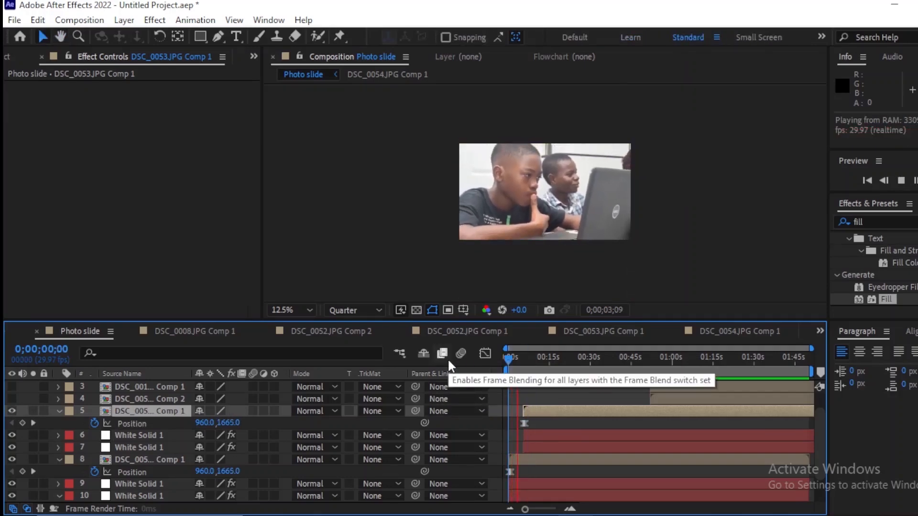
key("space")
Step: Move DSC_0053.JPG Comp 1 later to start at about 0;00;06;05 and preview its entrance from 0;00;05;17
key("equal")
key("equal")
key("equal")
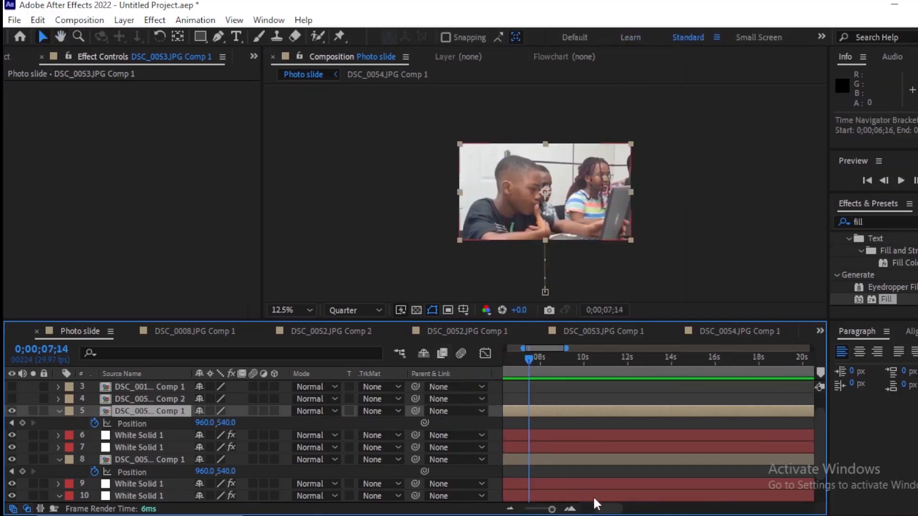
left_click_drag(602, 508, 584, 509)
left_click_drag(657, 413, 670, 412)
left_click_drag(672, 362, 627, 377)
key("equal")
key("equal")
key("equal")
key("space")
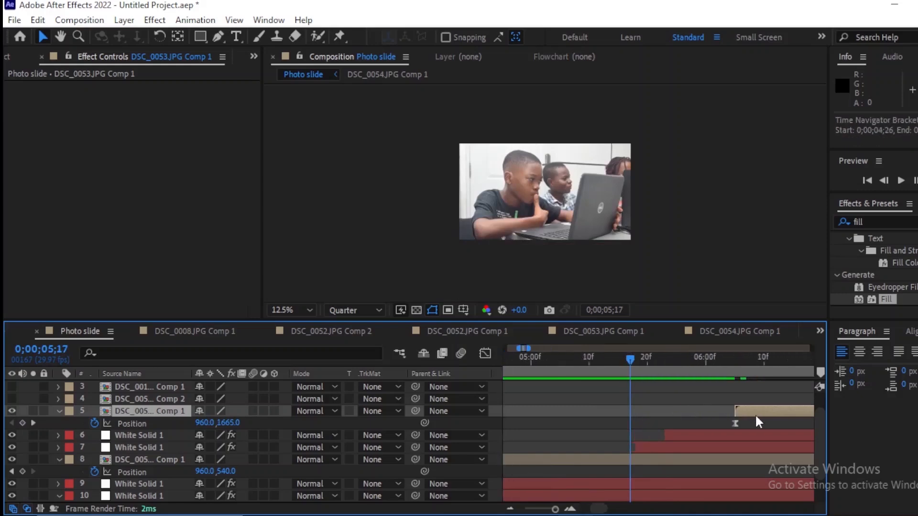
key("minus")
key("minus")
key("minus")
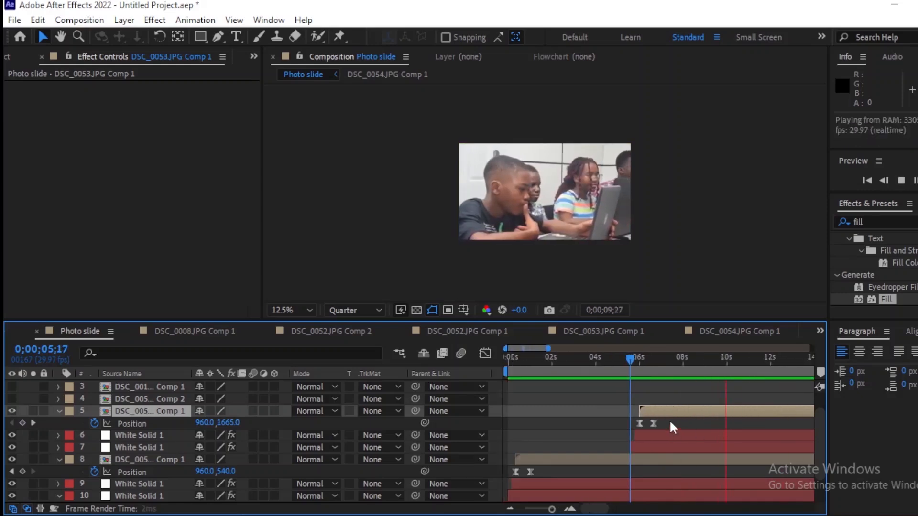
key("space")
Step: Duplicate the second pair of green and red solids above DSC_0053.JPG Comp 1 and start the copies at about 0;00;09;15
left_click(712, 438)
left_click(707, 448, "shift")
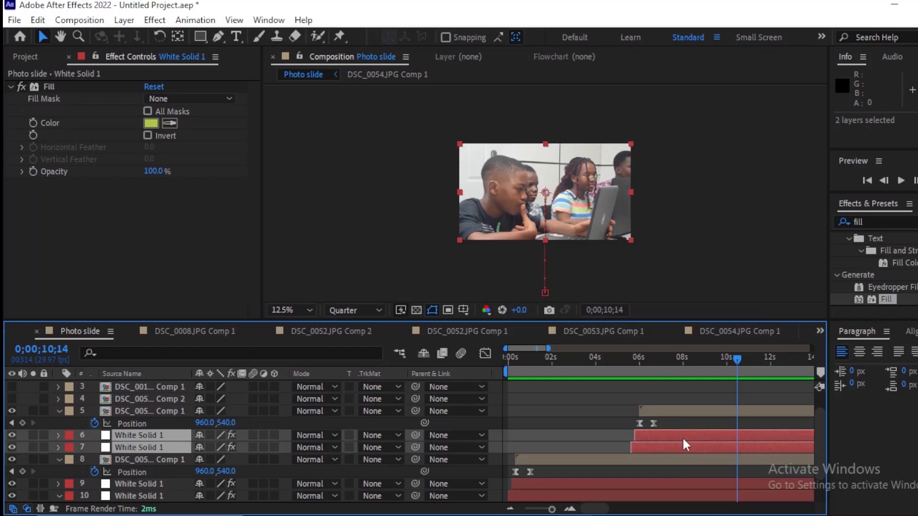
key("ctrl+c")
left_click(748, 409)
key("ctrl+v")
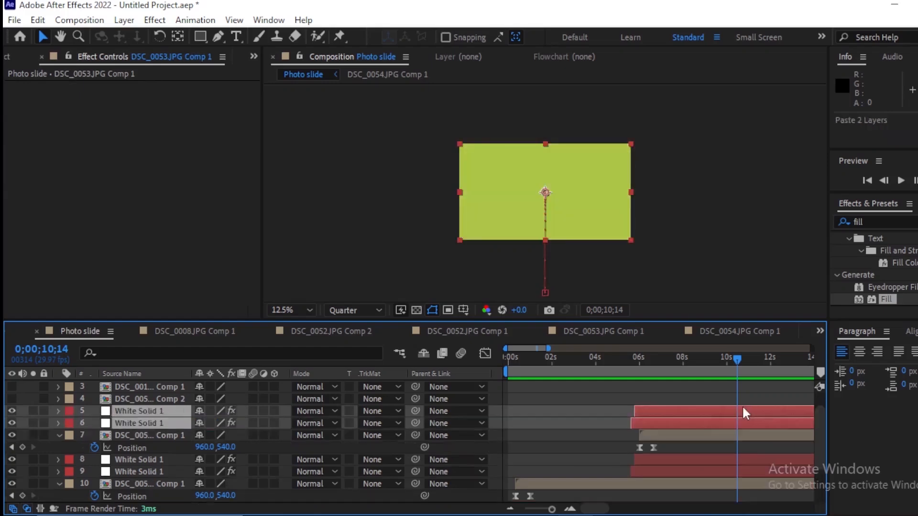
left_click_drag(700, 422, 540, 425)
Step: Move DSC_0052.JPG Comp 2 earlier to start at 0;00;10;00, just after the newly duplicated solids
scroll(760, 421, "down", 1)
scroll(757, 419, "up", 1)
scroll(759, 420, "down", 3)
left_click(550, 467)
left_click(558, 422)
key("equal")
key("equal")
key("equal")
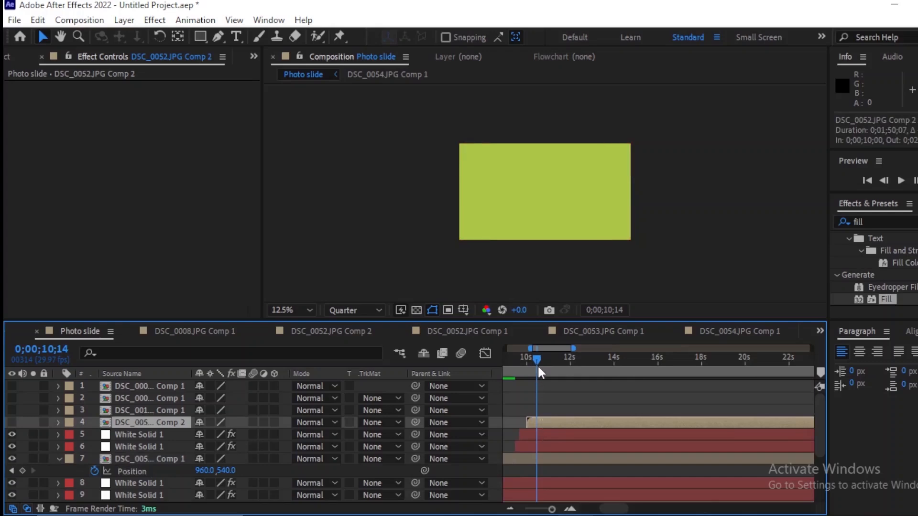
Step: Paste DSC_0053.JPG Comp 1's eased position keyframes onto DSC_0052.JPG Comp 2 at 0;00;10;00 and preview from the beginning
key("p")
left_click_drag(537, 363, 529, 370)
key("equal")
key("equal")
key("equal")
left_click(95, 435)
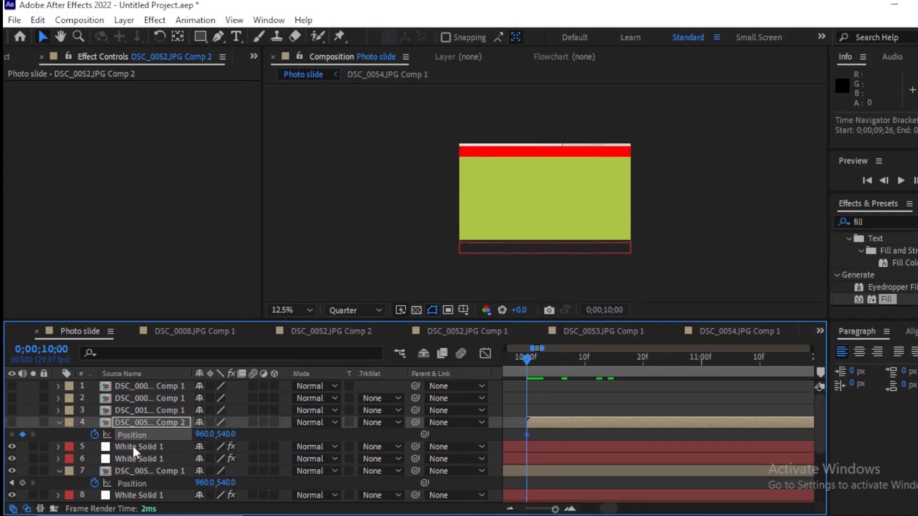
key("ctrl+v")
key("minus")
key("minus")
key("minus")
key("minus")
left_click_drag(621, 509, 595, 508)
left_click_drag(545, 361, 448, 374)
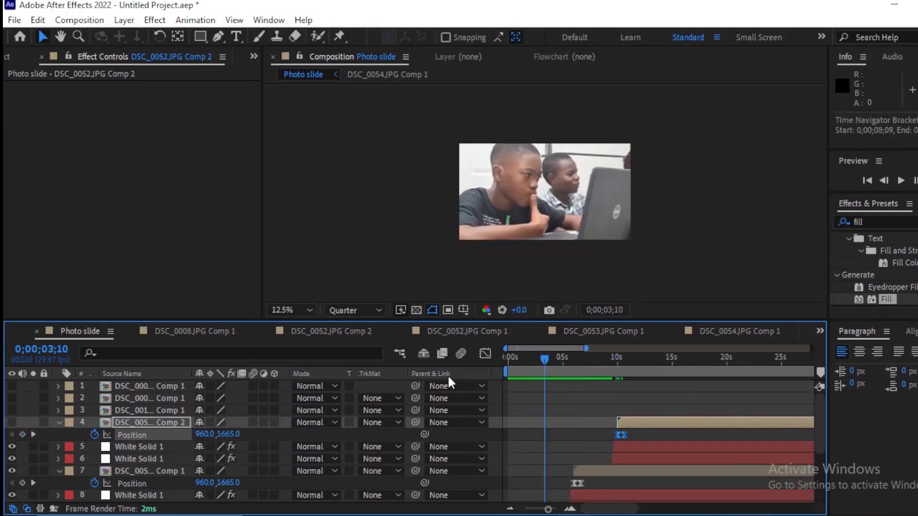
key("space")
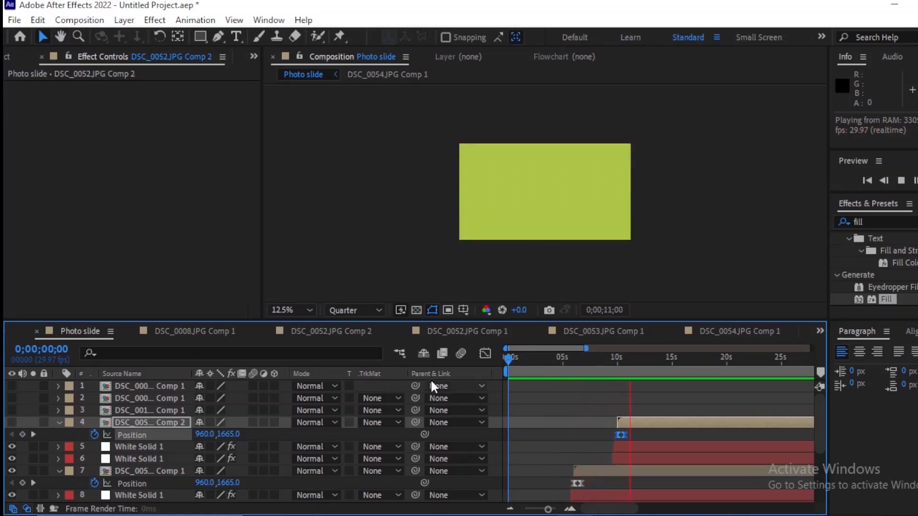
Step: Make DSC_0052.JPG Comp 2 visible and preview its entrance from 0;00;07;09
key("space")
left_click(14, 423)
left_click_drag(631, 359, 588, 369)
key("space")
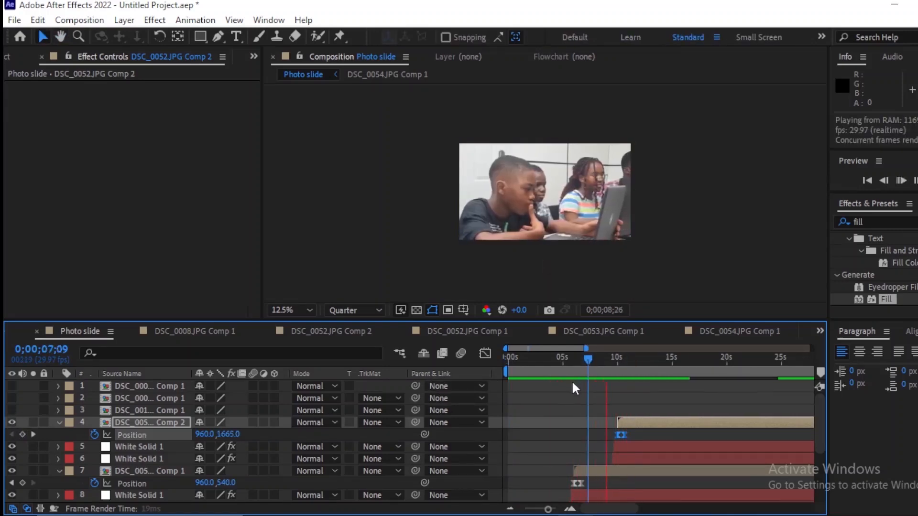
key("space")
key("minus")
key("minus")
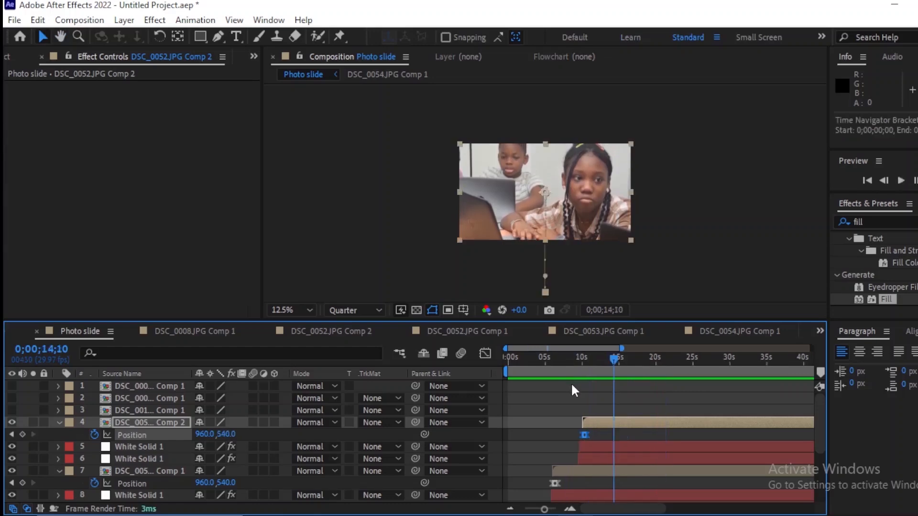
key("space")
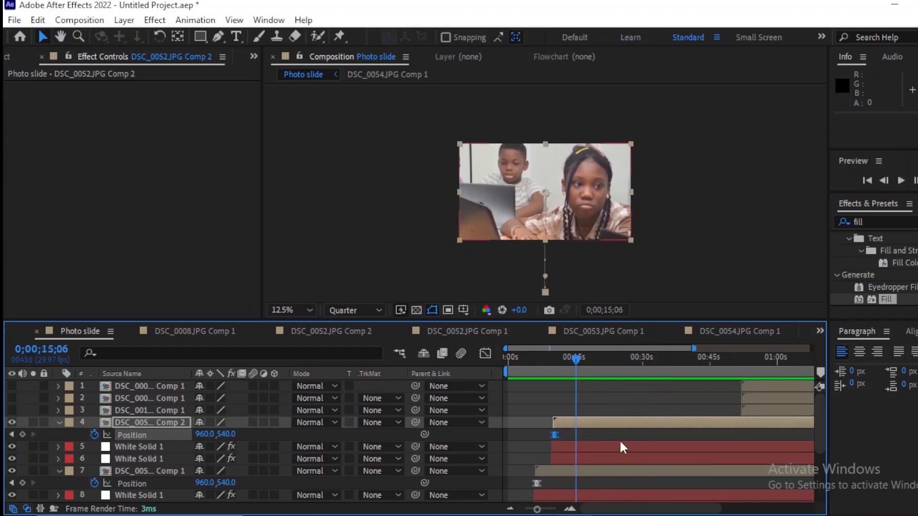
Step: Duplicate the green and red solids above DSC_0052.JPG Comp 2 and start the copies at about 0;00;15;12
left_click(620, 444)
left_click(609, 455, "ctrl")
key("ctrl+c")
left_click(605, 421)
key("ctrl+v")
left_click_drag(605, 421, 625, 422)
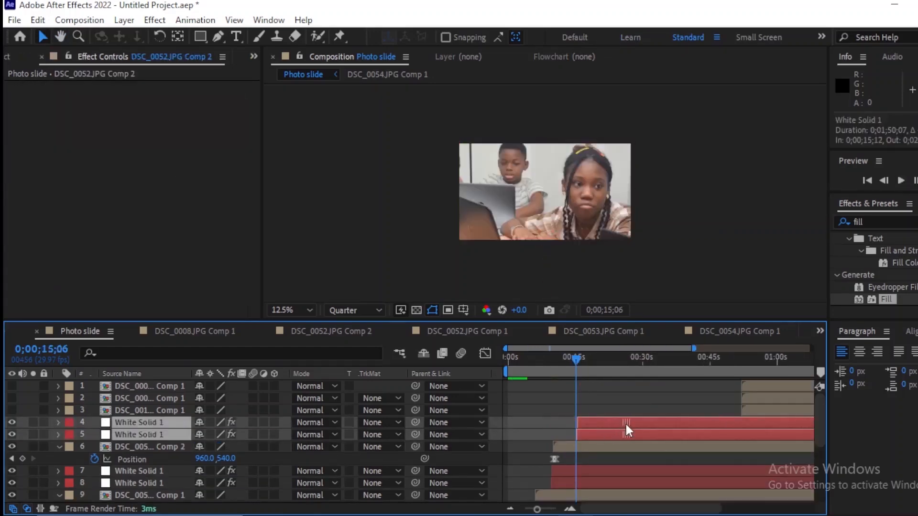
Step: Move DSC_0013.JPG Comp 1 earlier to start at 0;00;18;08, following the newest pair of solids
left_click_drag(752, 410, 602, 412)
left_click_drag(594, 362, 600, 382)
key("=")
key("=")
left_click_drag(611, 411, 606, 411)
key("-")
Step: Copy DSC_0052.JPG Comp 2's two eased position keyframes onto DSC_0013.JPG Comp 1 at 0;00;18;08
left_click_drag(556, 456, 515, 463)
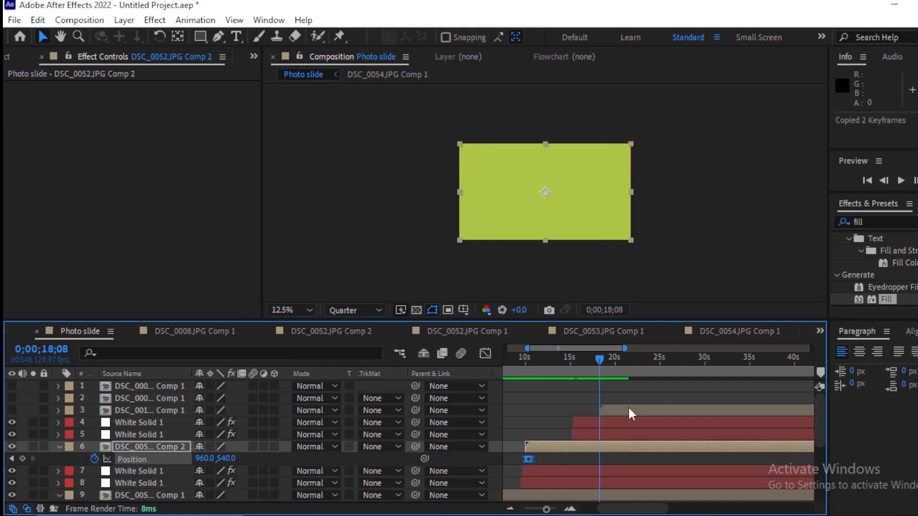
left_click(625, 410)
key("=")
key("=")
key("=")
key("=")
key("p")
left_click(95, 422)
key("ctrl+v")
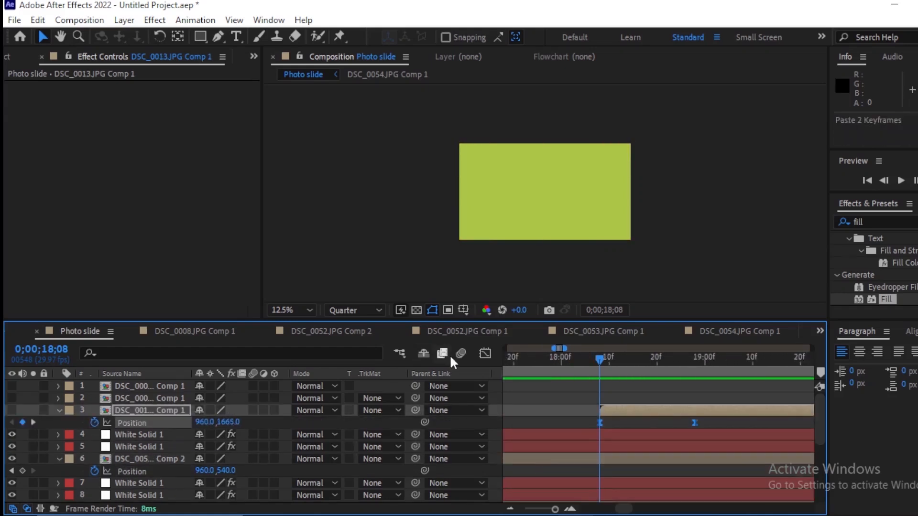
Step: Duplicate the green and red solids above DSC_0013.JPG Comp 1 and start the copies at about 0;00;25;17
key("-")
key("-")
key("-")
key("-")
key("-")
left_click(692, 434)
left_click(687, 446, "shift")
key("ctrl+c")
left_click(645, 409)
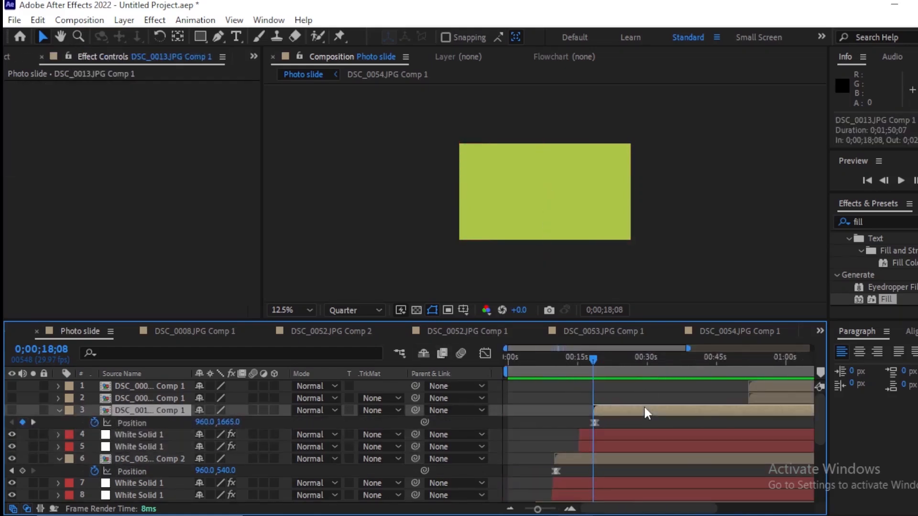
key("ctrl+v")
left_click_drag(617, 418, 661, 421)
Step: Move DSC_0009.JPG Comp 1 to start at 0;00;25;09 and copy DSC_0013.JPG Comp 1's position keyframes onto its start
left_click_drag(764, 399, 640, 406)
left_click_drag(616, 442, 577, 451)
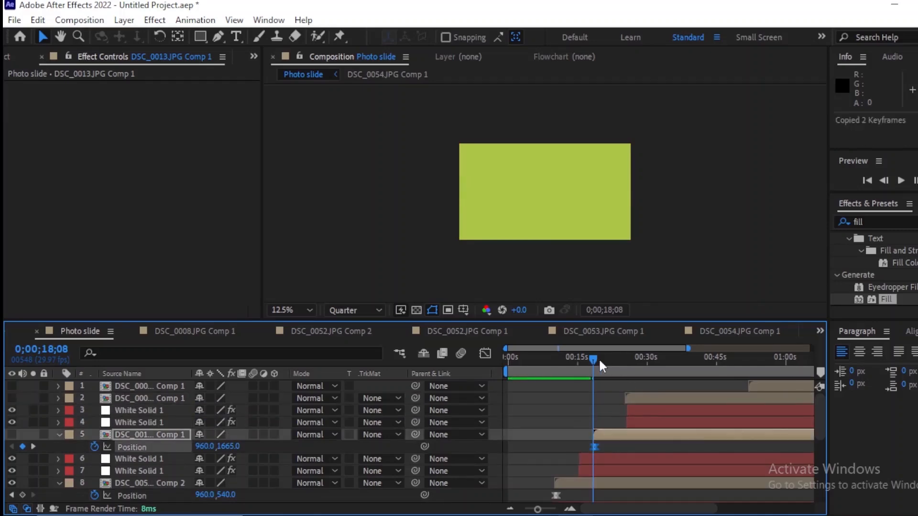
left_click_drag(599, 358, 624, 362)
left_click(639, 396)
key("=")
key("=")
key("=")
key("=")
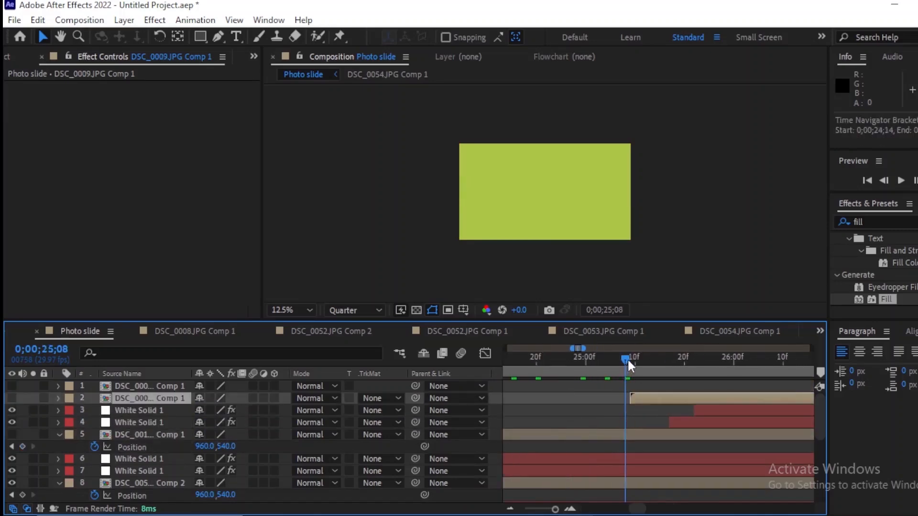
left_click(628, 358)
key("ctrl+v")
Step: Shift DSC_0009.JPG Comp 1 later to start at 0;00;25;29, after its pair of solids
key("-")
key("-")
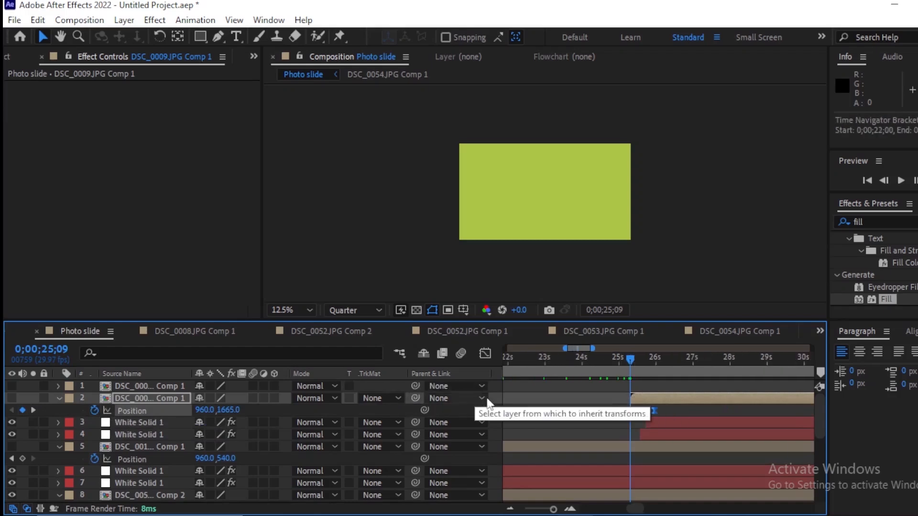
key("=")
left_click_drag(663, 398, 710, 407)
key("-")
key("-")
key("-")
key("-")
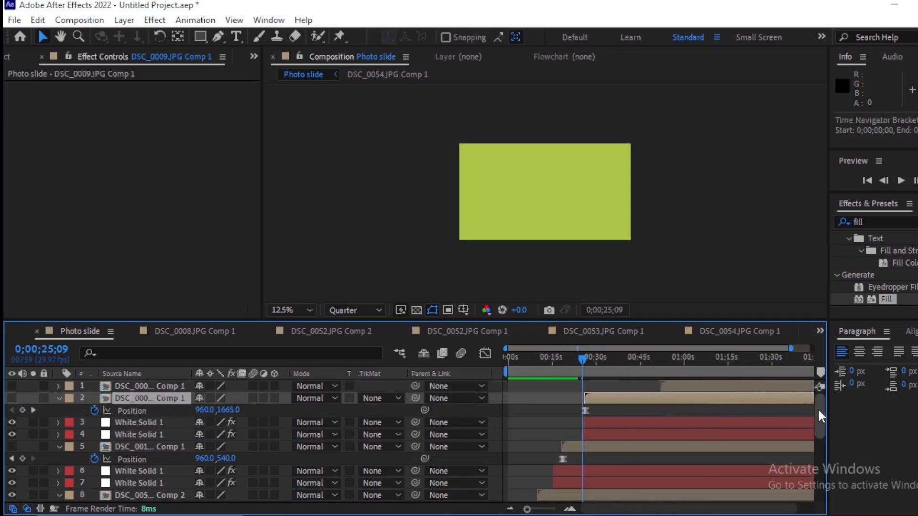
Step: Duplicate the green and red solids above DSC_0009.JPG Comp 1 and start the copies at about 0;00;34;24
left_click(703, 422)
left_click(693, 434, "shift")
key("ctrl+c")
left_click(662, 400)
key("ctrl+v")
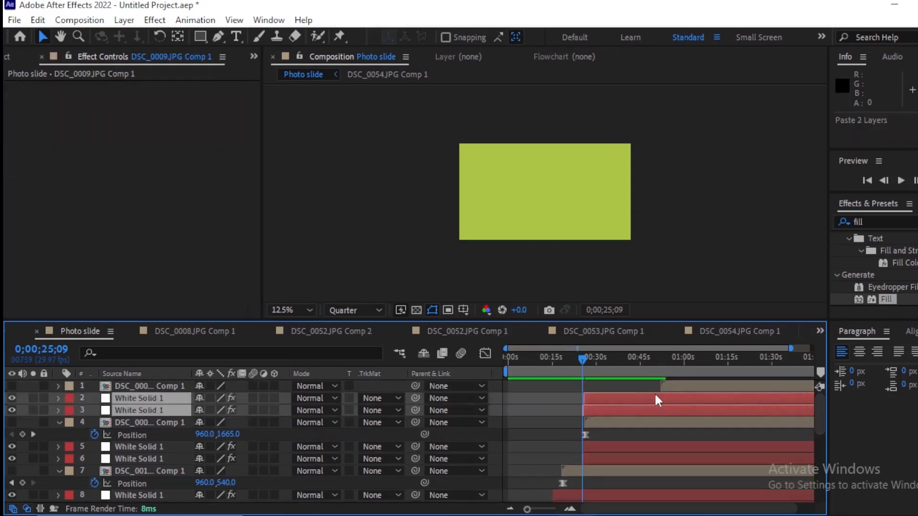
left_click_drag(655, 396, 645, 415)
Step: Move DSC_0008.JPG Comp 1 to start at 0;00;35;08 and copy DSC_0009.JPG Comp 1's position keyframes onto its start
left_click_drag(705, 387, 657, 391)
left_click_drag(620, 360, 612, 362)
left_click_drag(600, 437, 579, 424)
key("ctrl+c")
key(";")
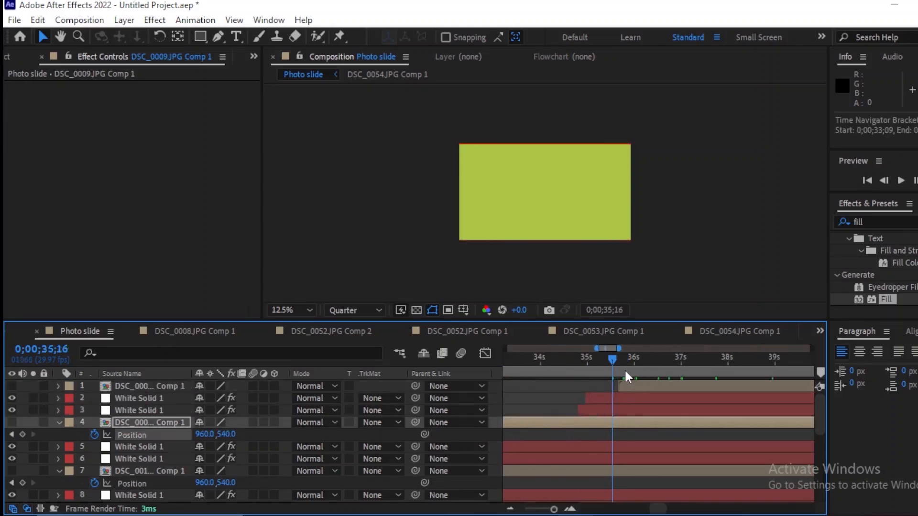
left_click(610, 388)
left_click_drag(605, 360, 586, 368)
left_click(606, 389)
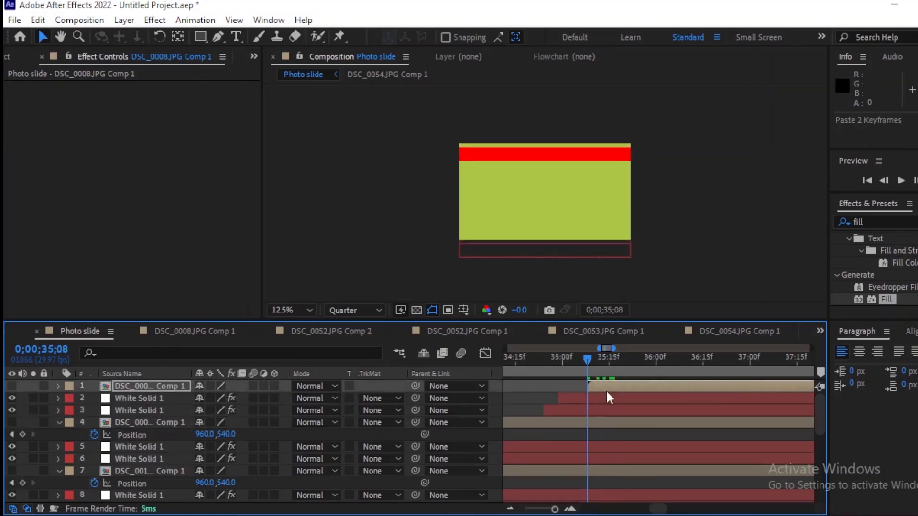
key("ctrl+v")
key(";")
Step: Make DSC_0008.JPG Comp 1 and DSC_0009.JPG Comp 1 visible and preview the whole slideshow from the beginning
key("minus")
key("minus")
key("minus")
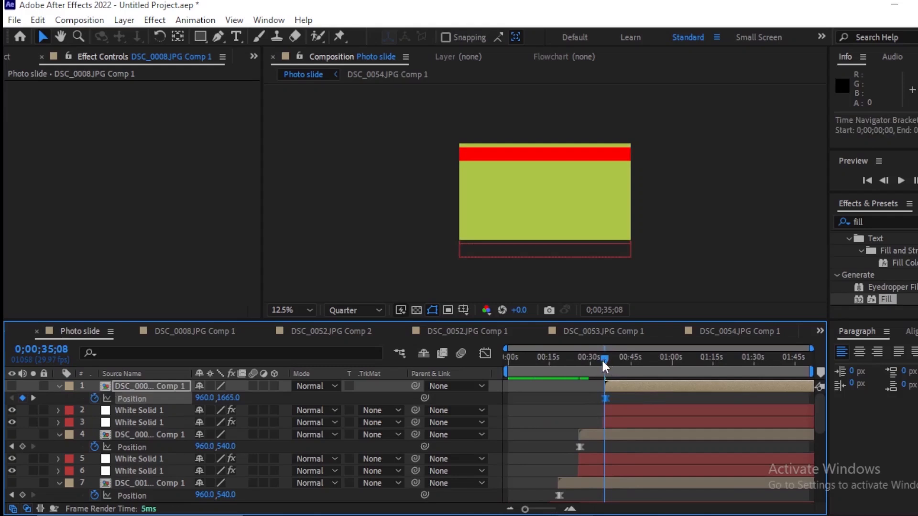
left_click_drag(604, 359, 492, 366)
key("space")
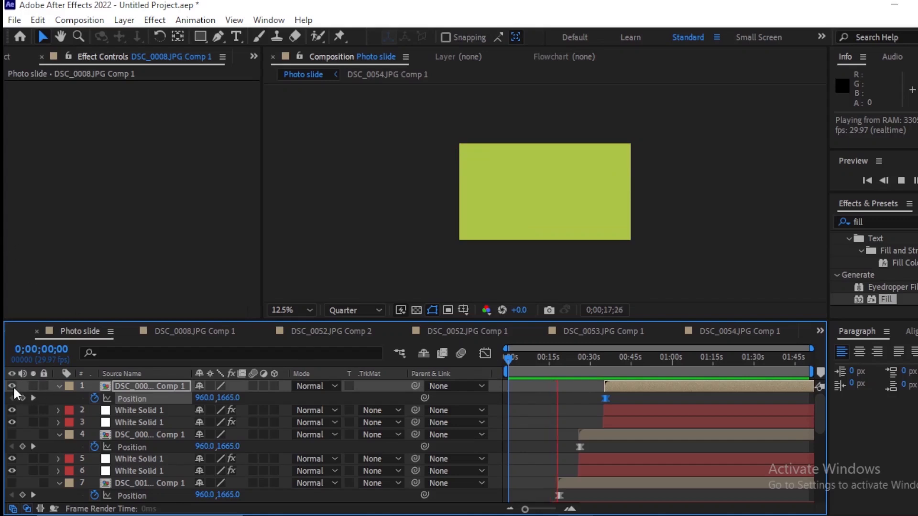
left_click(11, 432)
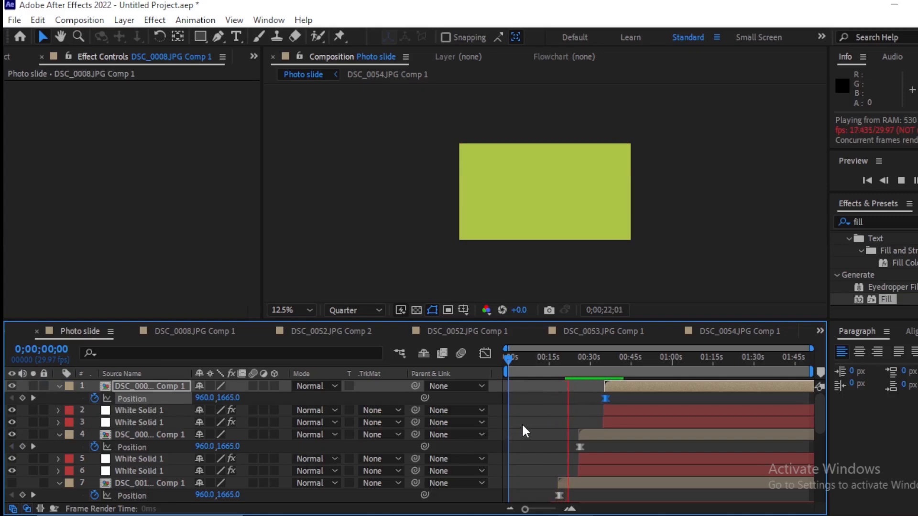
key("space")
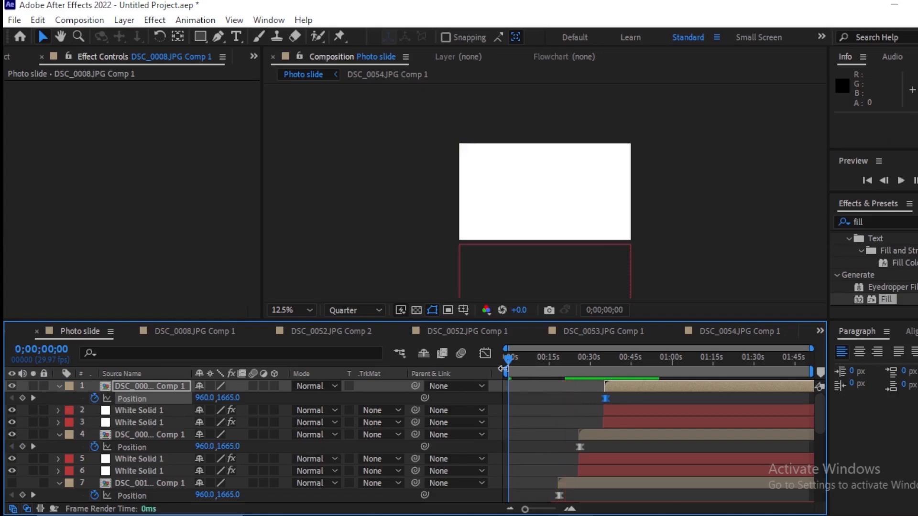
key("space")
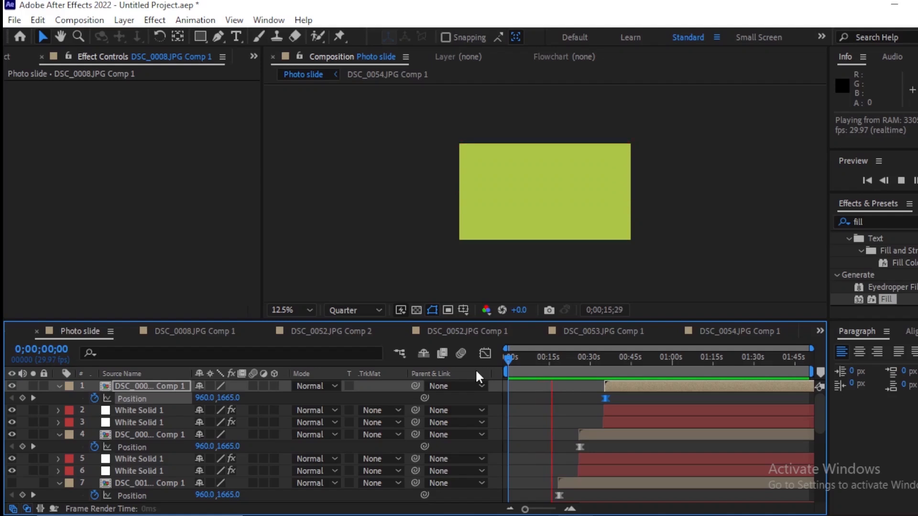
key("space")
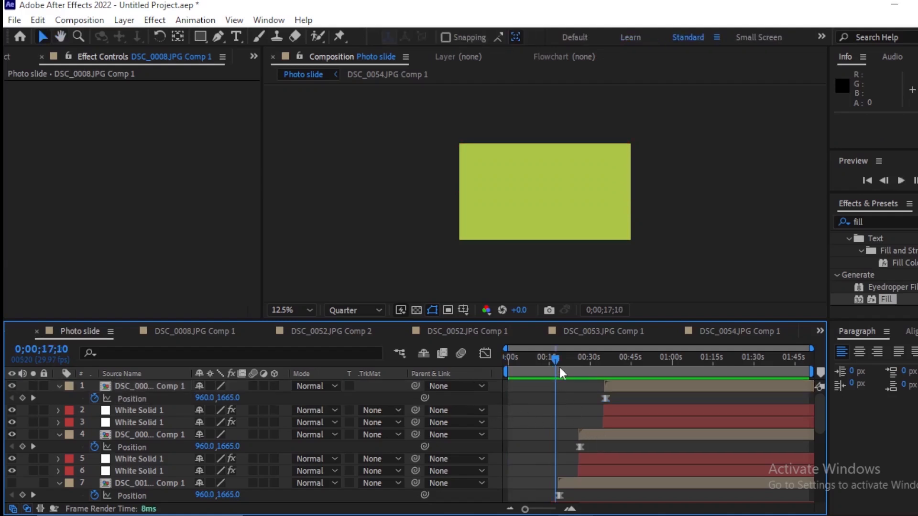
Step: Check the last photo's entrance, make DSC_0013.JPG Comp 1 visible, and inspect the slideshow at about 0;00;25;13
left_click_drag(559, 366, 608, 377)
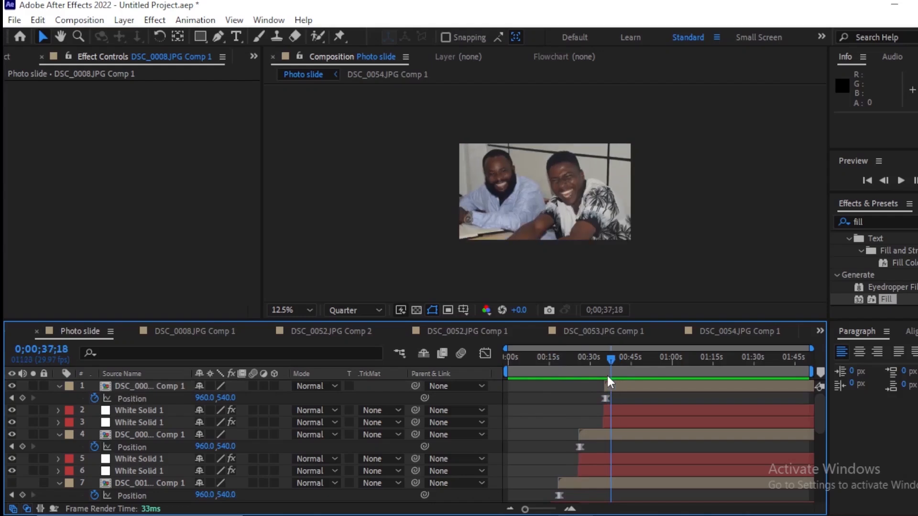
key("equal")
key("equal")
key("equal")
key("equal")
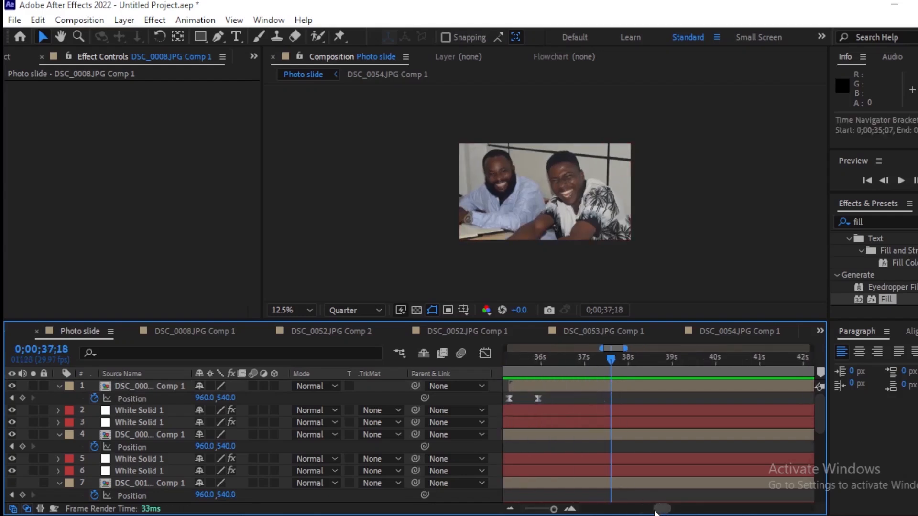
left_click_drag(660, 508, 640, 511)
left_click(699, 437)
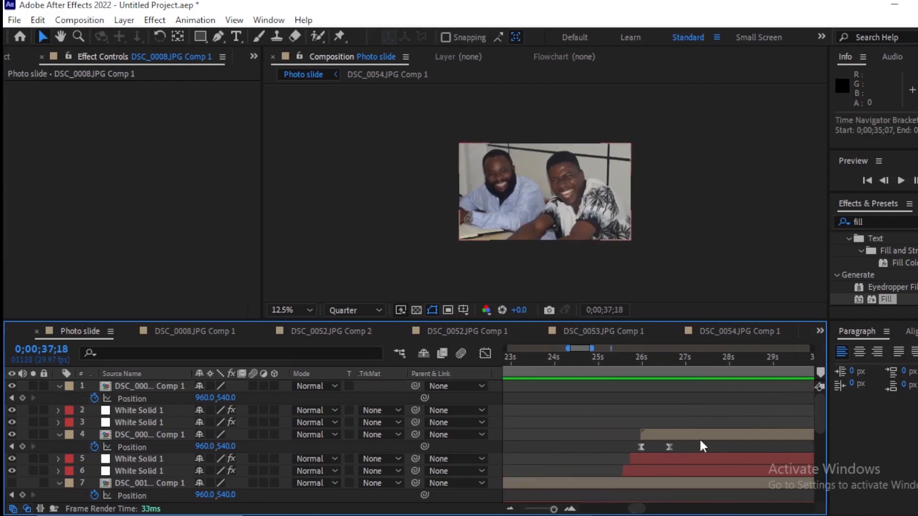
left_click(12, 483)
left_click_drag(711, 366, 615, 375)
key("minus")
key("minus")
key("minus")
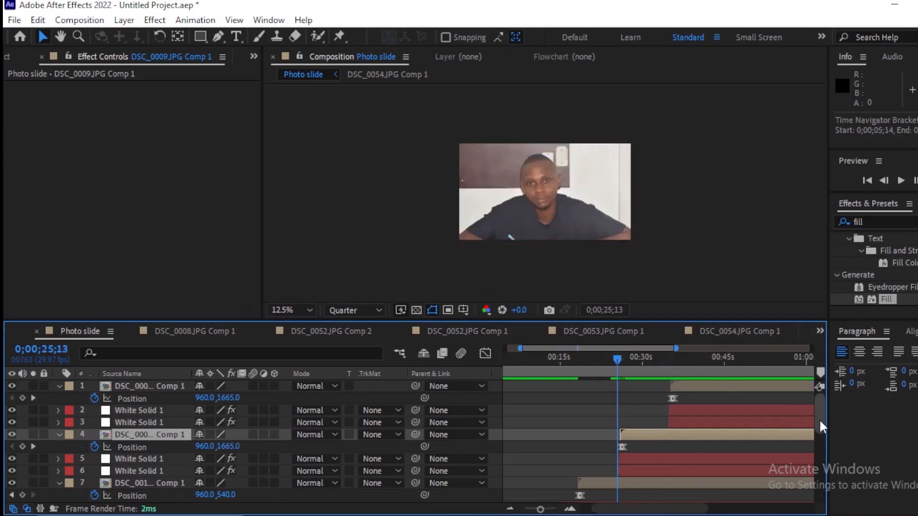
Step: Preview the slideshow from the beginning and stop just before DSC_0013.JPG Comp 1's transition, at about 0;00;15;07
left_click_drag(820, 424, 821, 449)
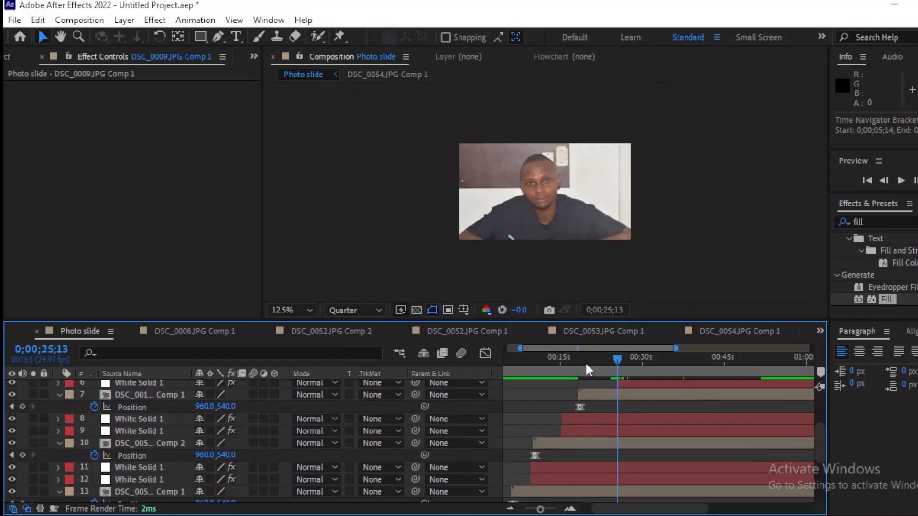
left_click_drag(584, 364, 472, 366)
key("space")
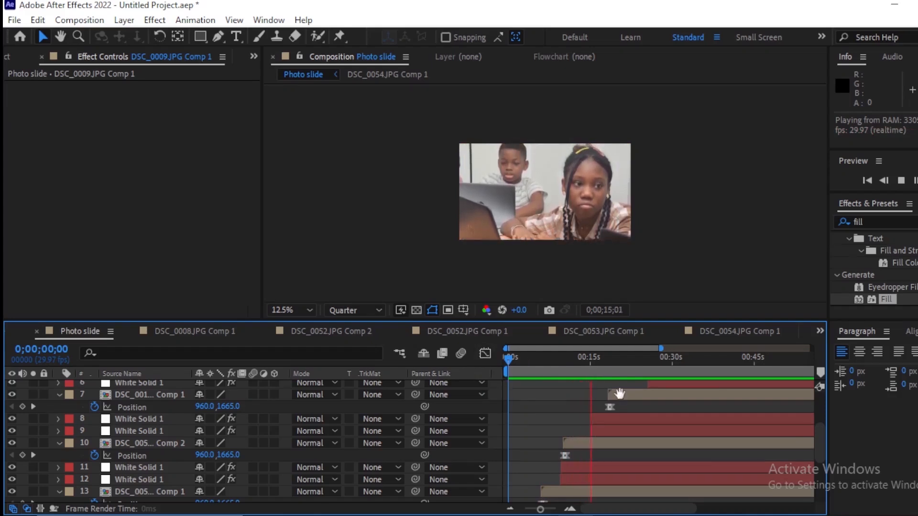
key("space")
key("equal")
key("equal")
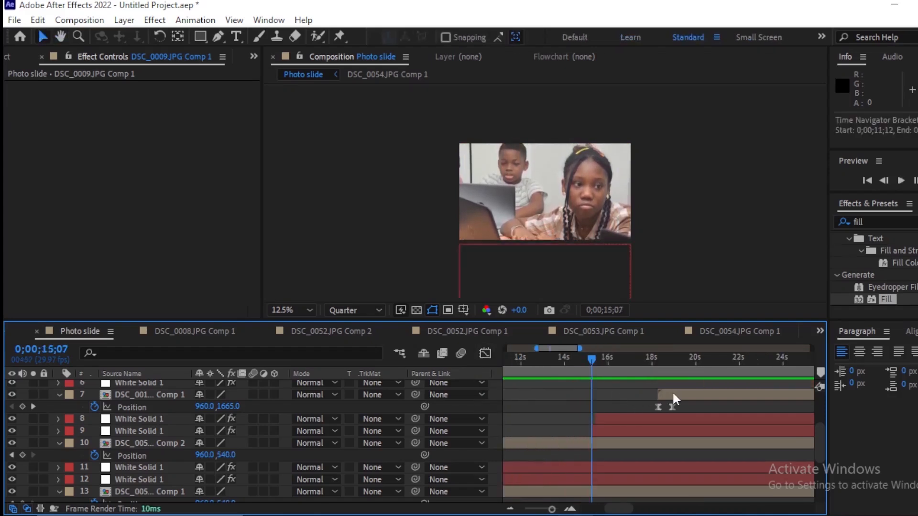
Step: Move DSC_0013.JPG Comp 1 earlier to start at about 0;00;15;17, closer behind its red and green solids, checking the entrance in playback
left_click_drag(673, 394, 623, 408)
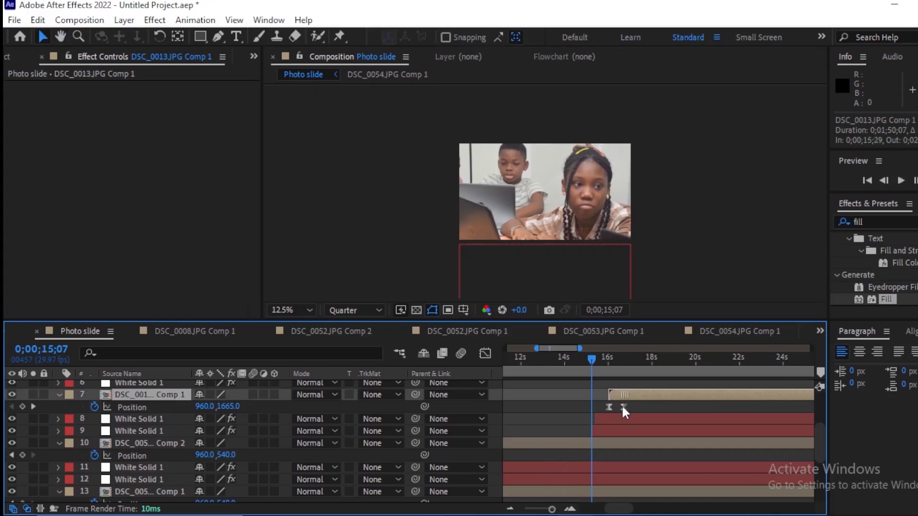
key("space")
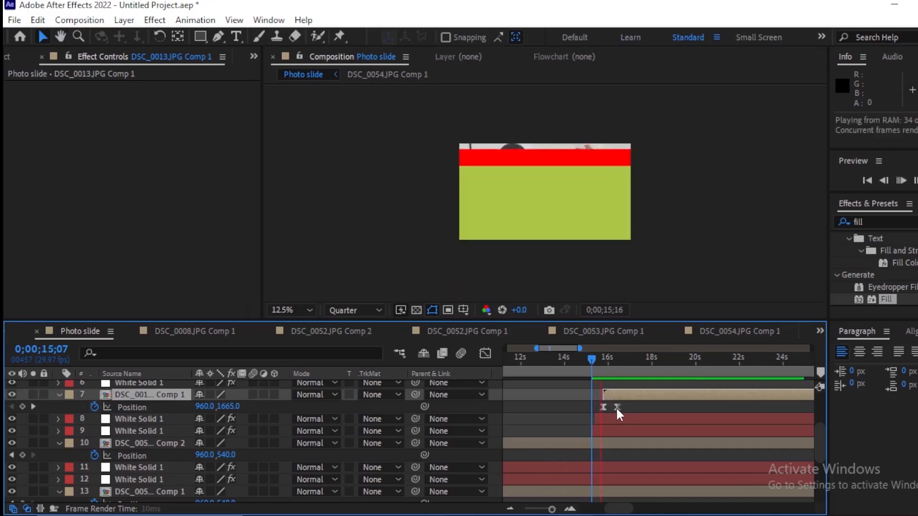
key("space")
key("=")
key("=")
key("=")
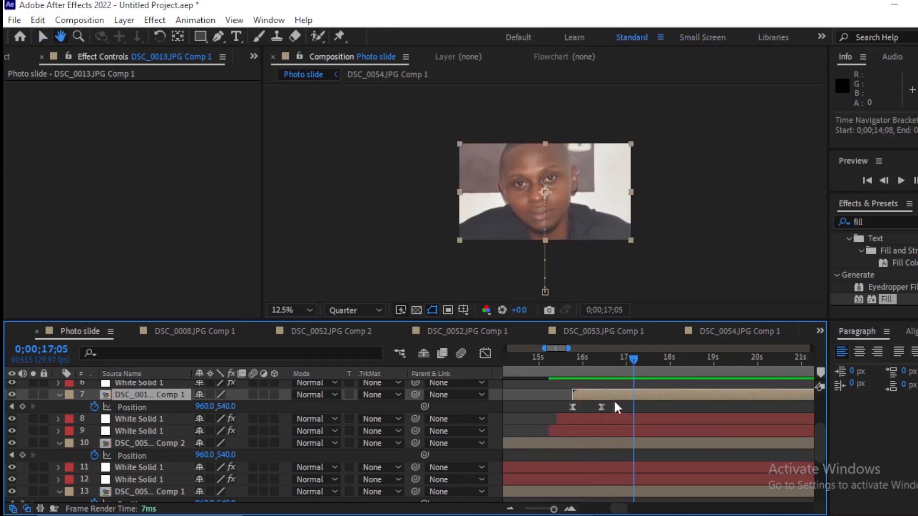
key("space")
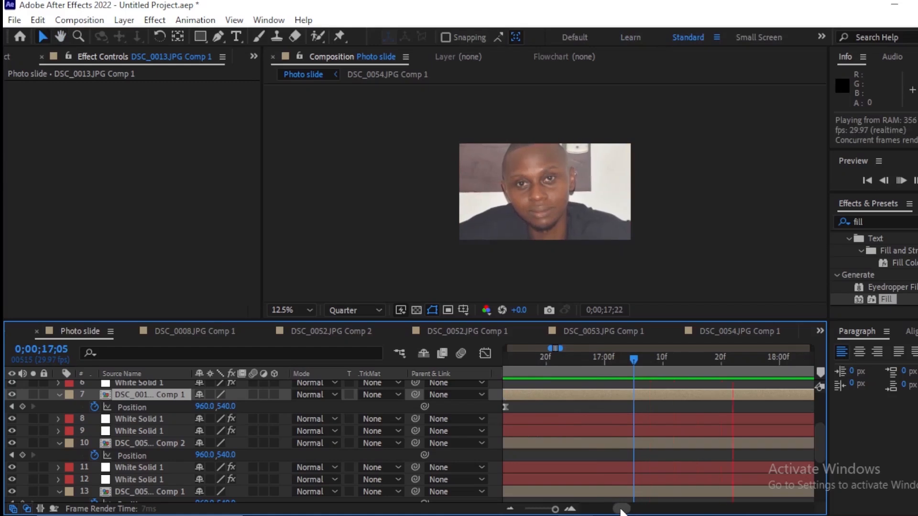
left_click_drag(621, 510, 620, 512)
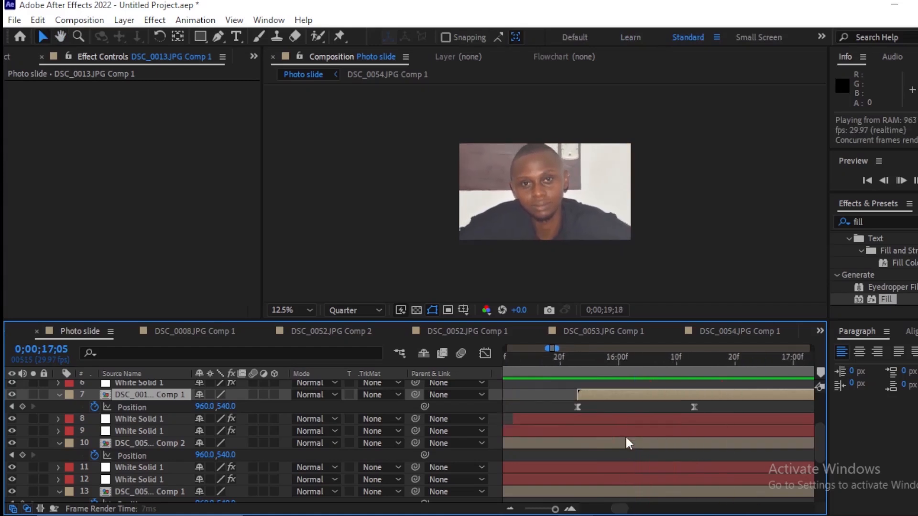
left_click_drag(619, 402, 583, 410)
key("minus")
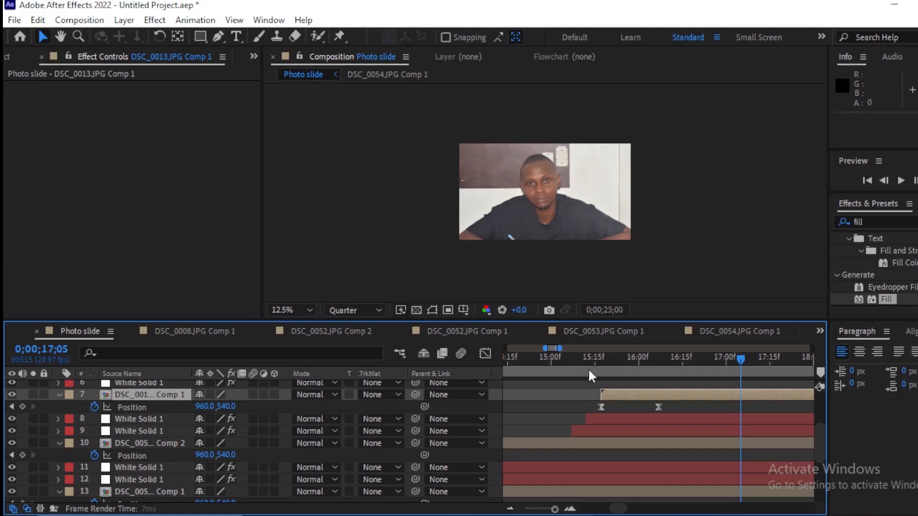
Step: Preview the slideshow from 0;00;15;04 through the following photo, and inspect that photo's entrance at 0;00;26;06
left_click_drag(590, 367, 563, 382)
key("space")
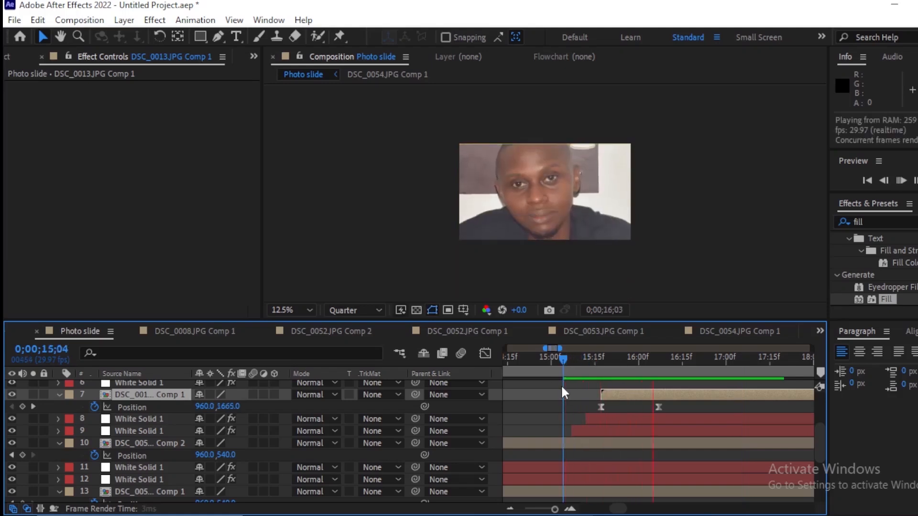
key("minus")
key("minus")
key("minus")
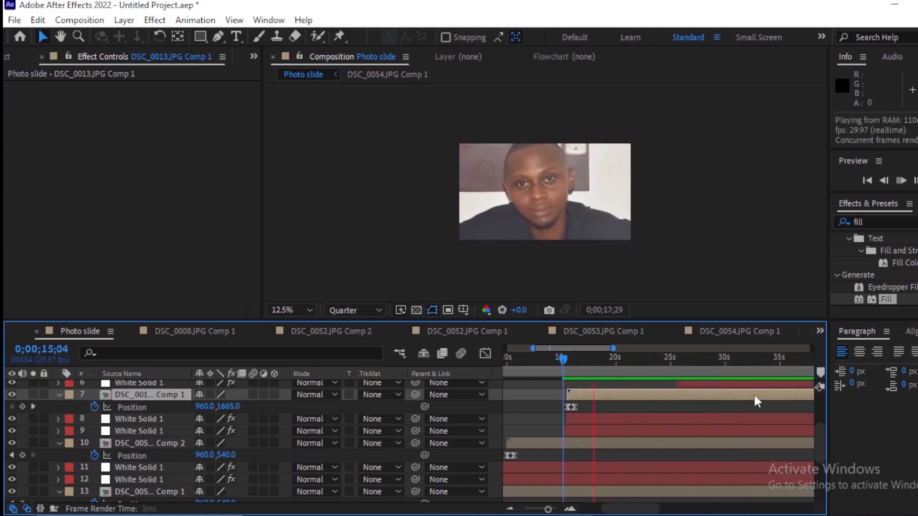
left_click_drag(819, 443, 816, 424)
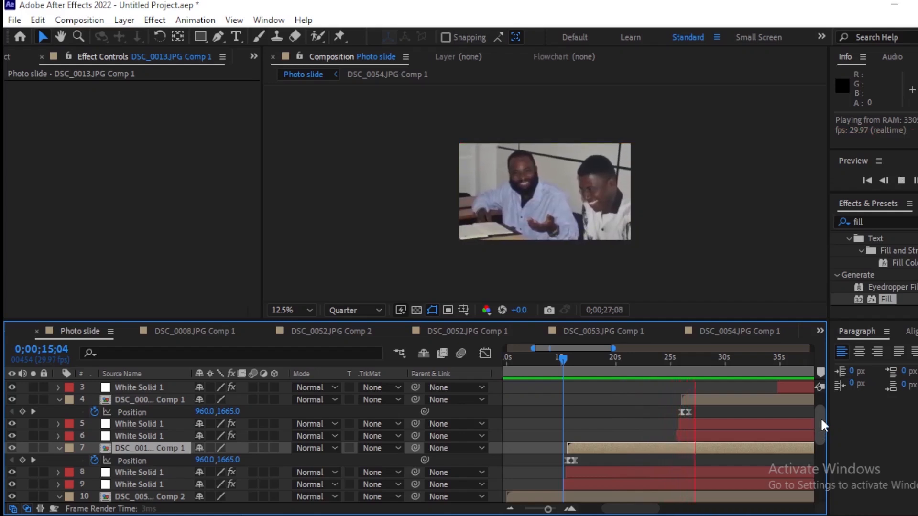
left_click_drag(714, 359, 681, 366)
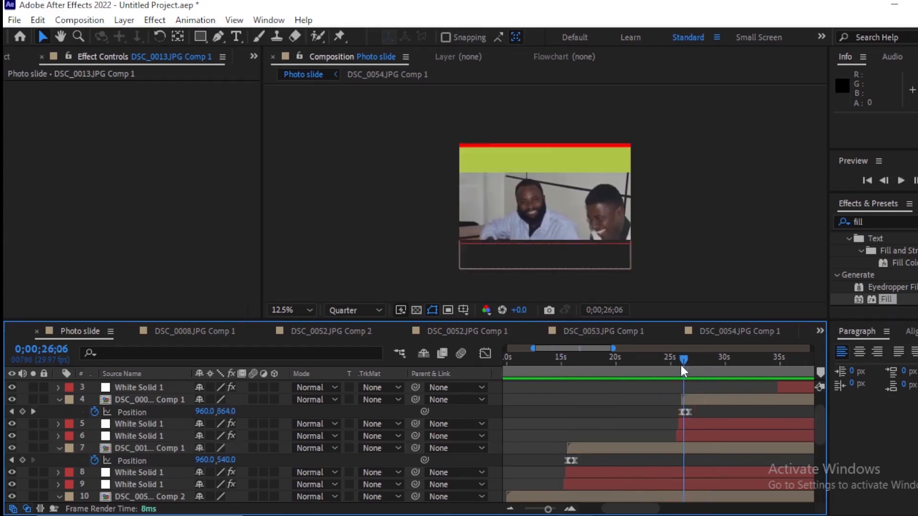
scroll(681, 366, "down", 3)
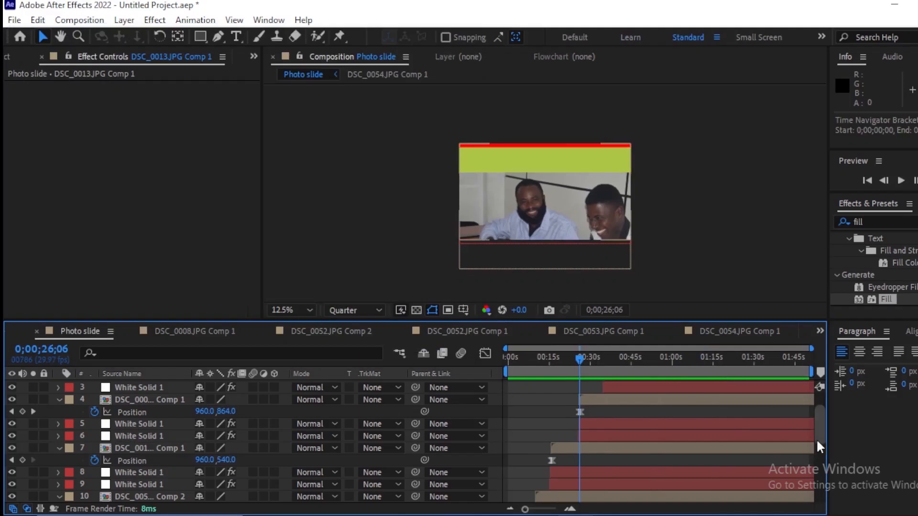
Step: Review the lower layers and play the first photo's entrance from the beginning, stopping at 0;00;01;25
left_click_drag(817, 443, 816, 508)
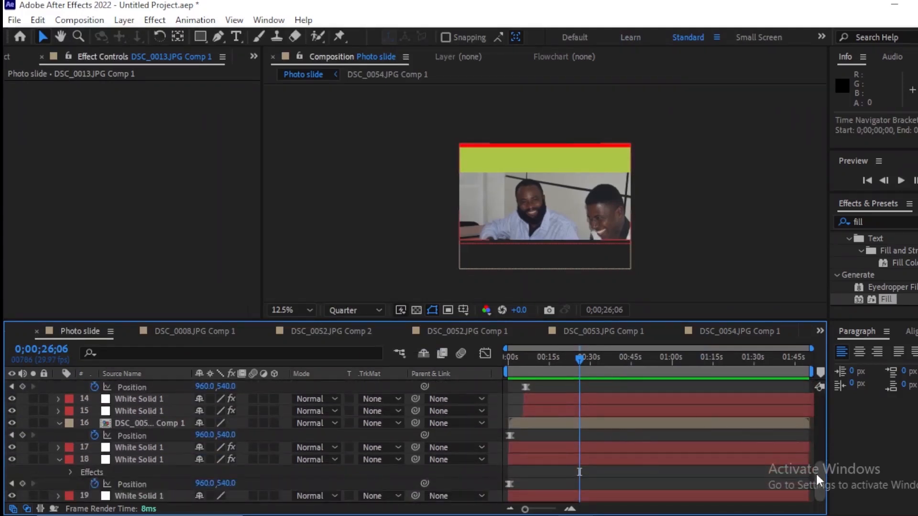
left_click_drag(816, 480, 816, 452)
left_click_drag(580, 361, 490, 388)
key("equal")
key("equal")
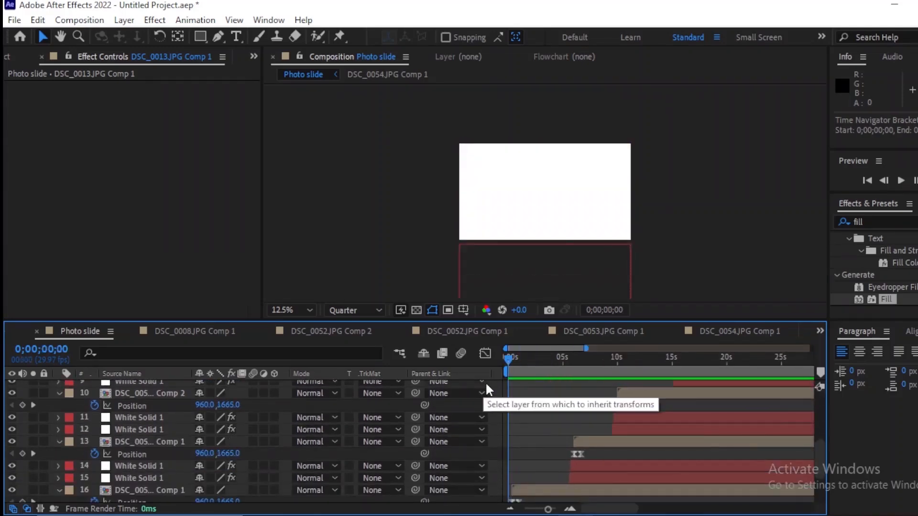
key("space")
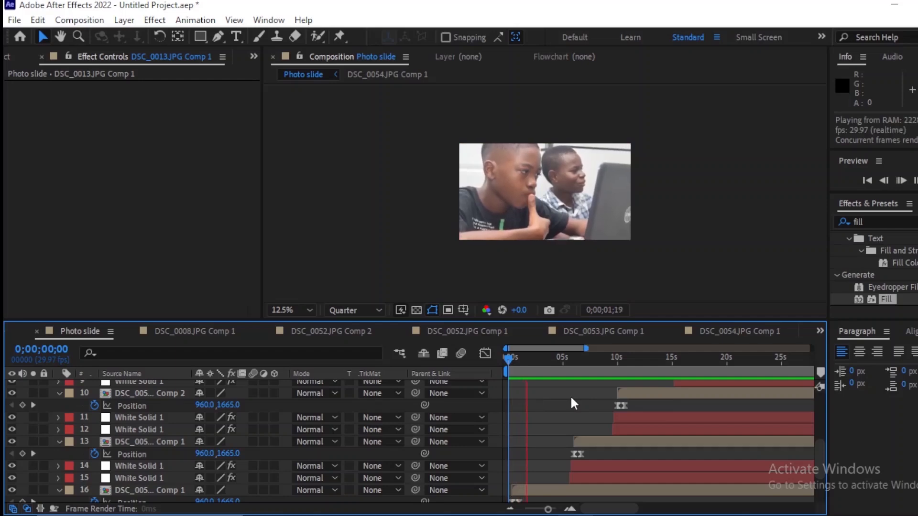
key("space")
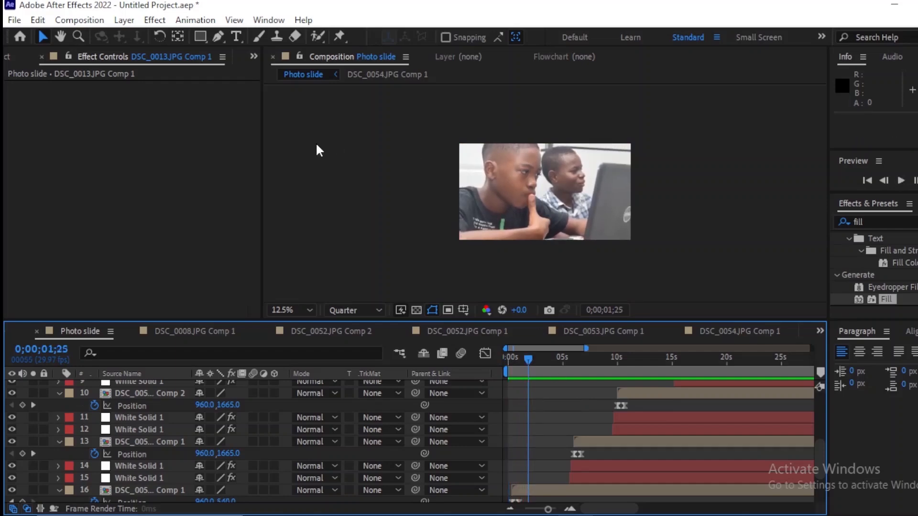
Step: Draw a blue rectangle as a wide bar across the lower part of the first photo, starting just outside the frame's left edge
left_click(200, 36)
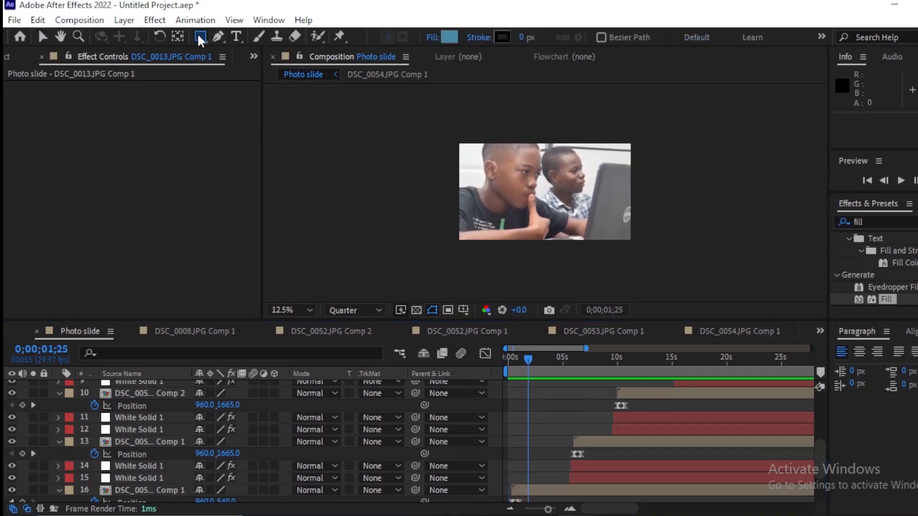
left_click(200, 42)
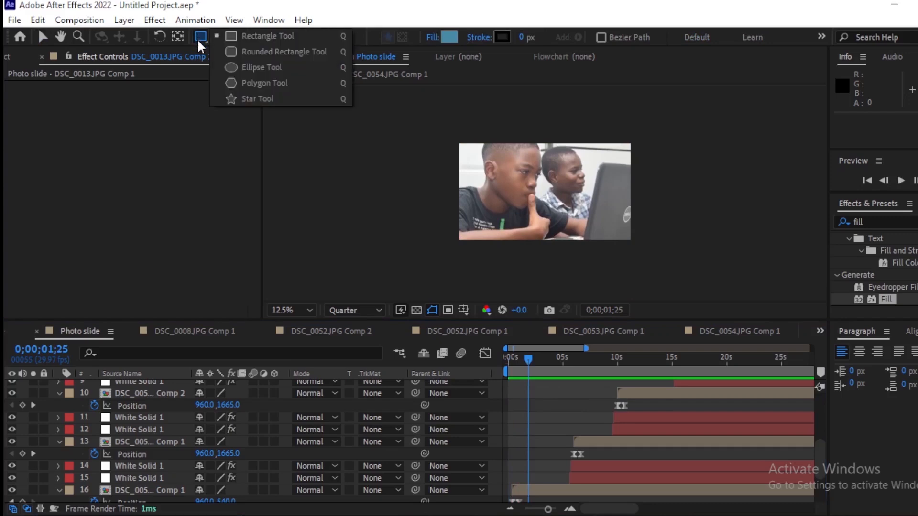
left_click(233, 36)
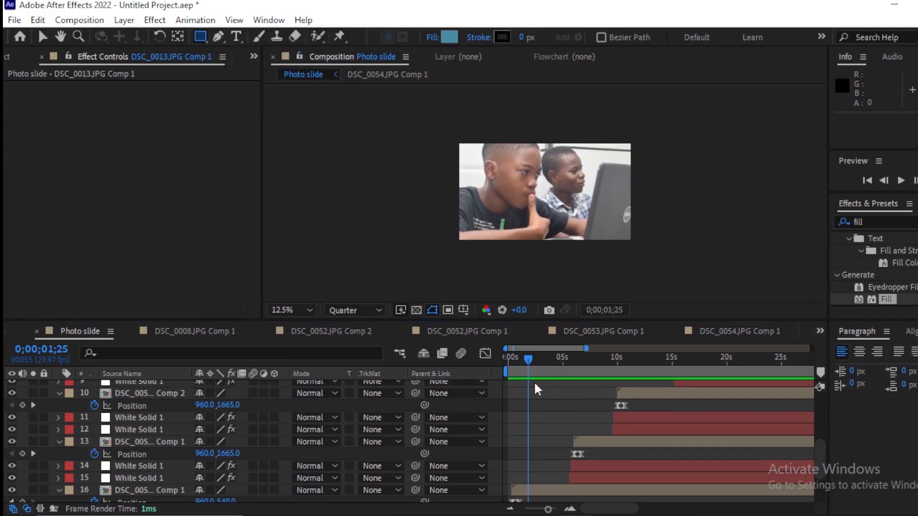
left_click_drag(450, 209, 565, 230)
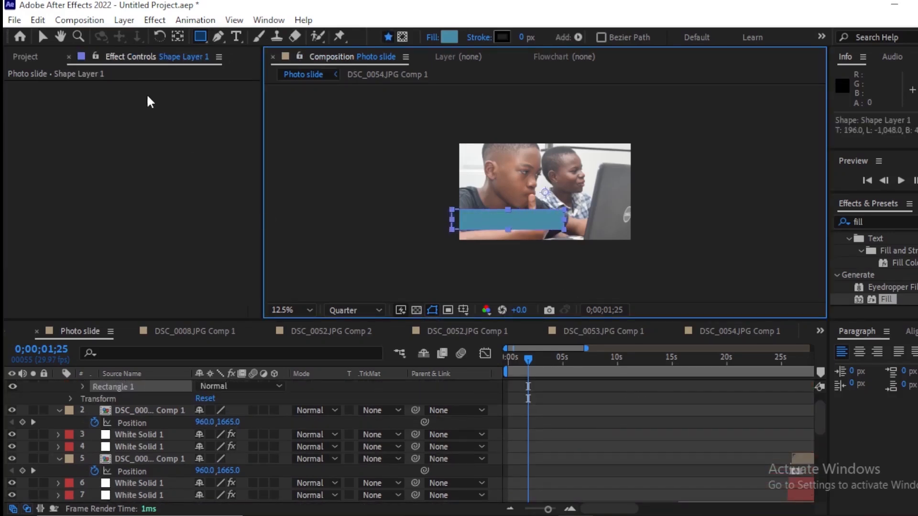
left_click(41, 38)
Step: Add a text layer reading "Text 1" over the first photo
left_click_drag(818, 425, 818, 486)
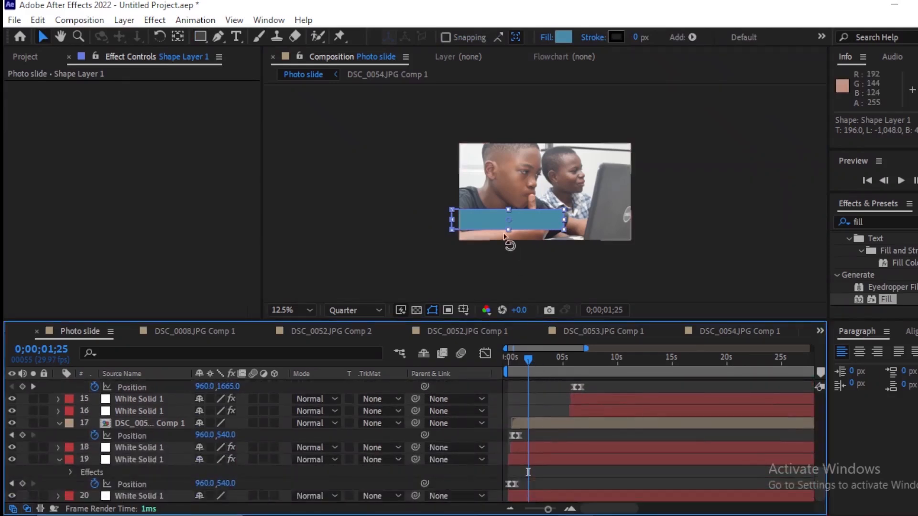
left_click(236, 37)
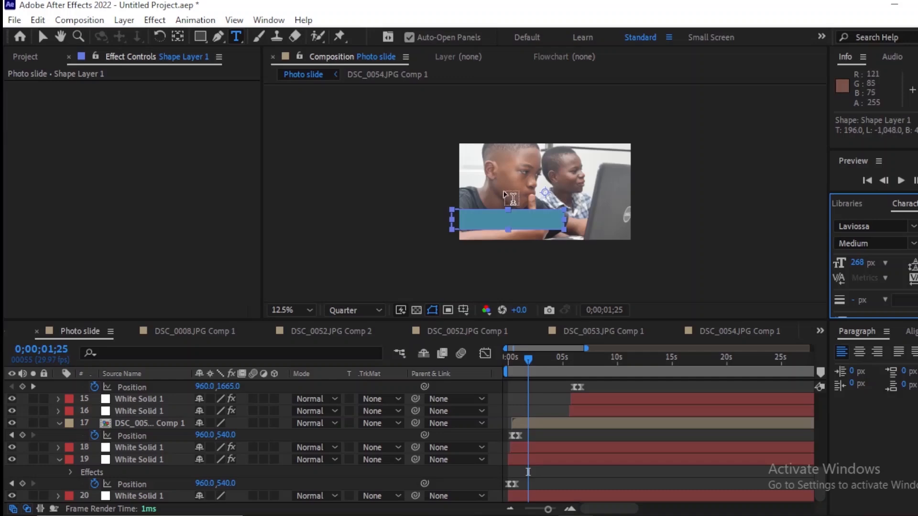
left_click(566, 201)
type("T")
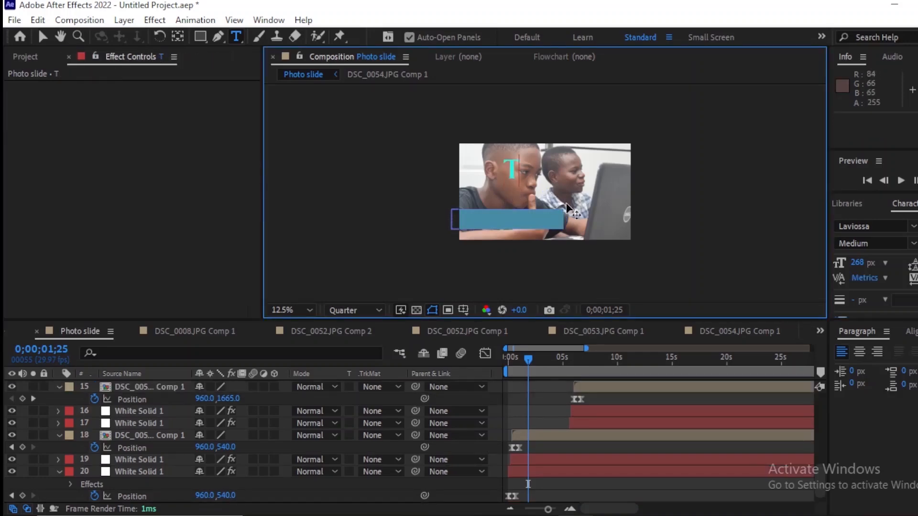
type("ext 1")
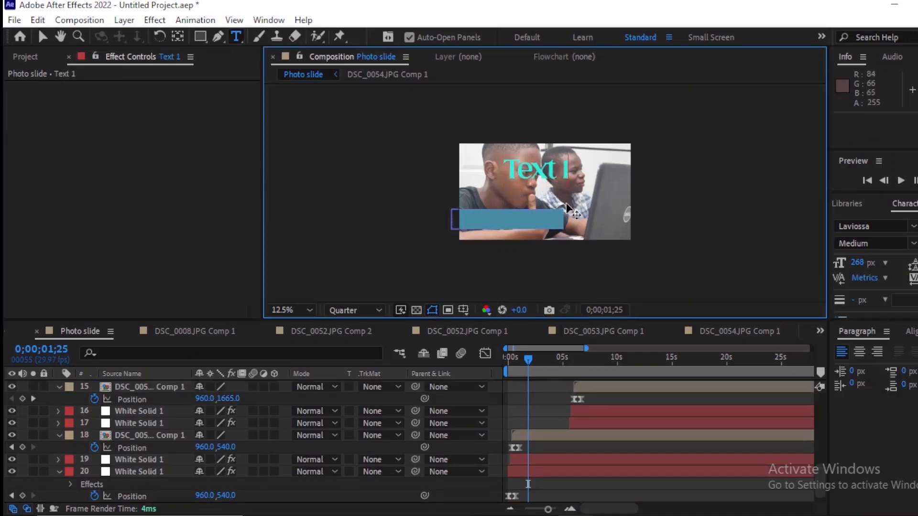
left_click(43, 37)
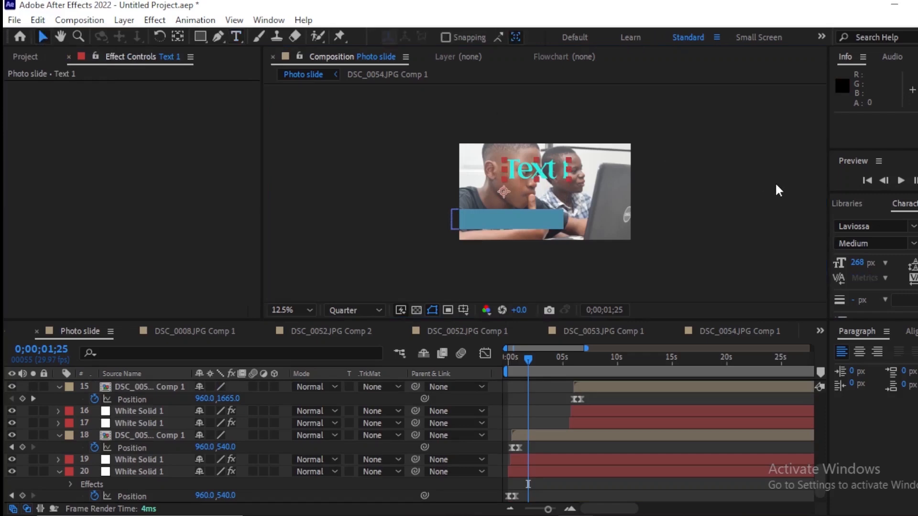
Step: Change the fill color of Text 1 to white
left_click(917, 230)
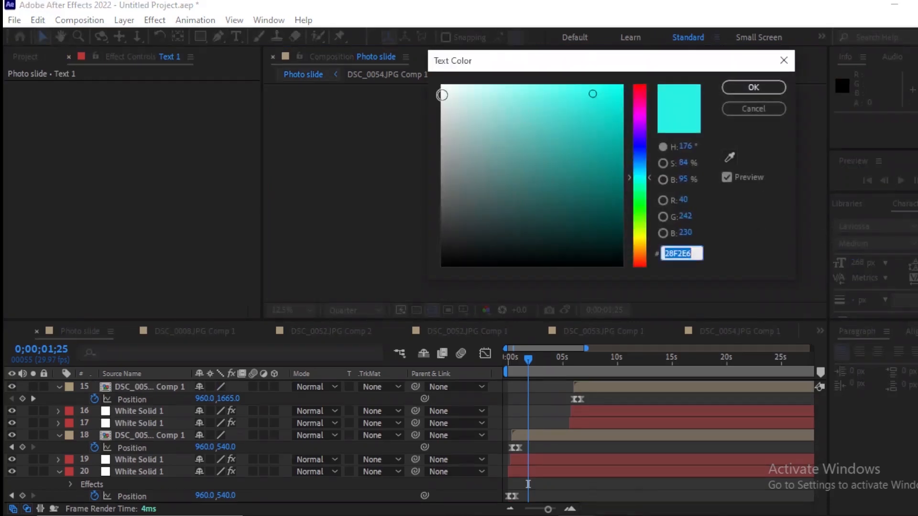
left_click(441, 95)
left_click(760, 87)
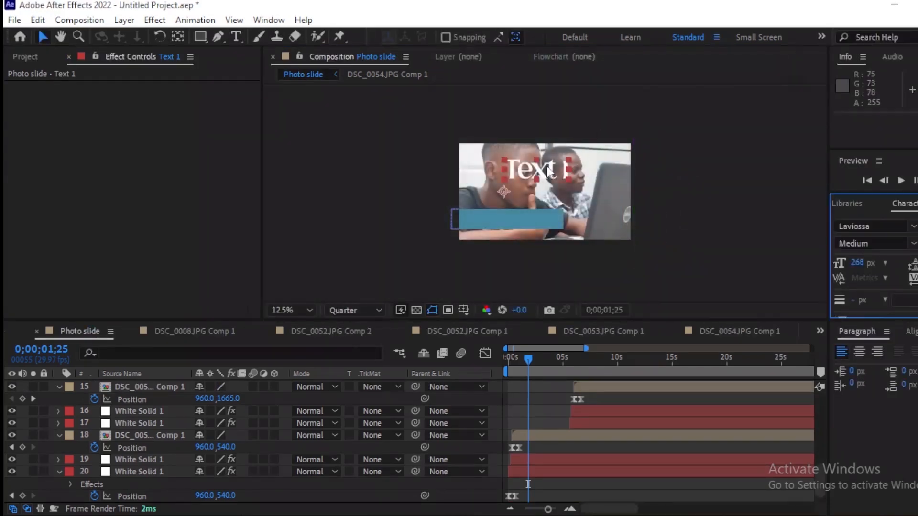
Step: Set Text 1's font size to 161 px and center the text on the blue bar
left_click_drag(549, 171, 522, 221)
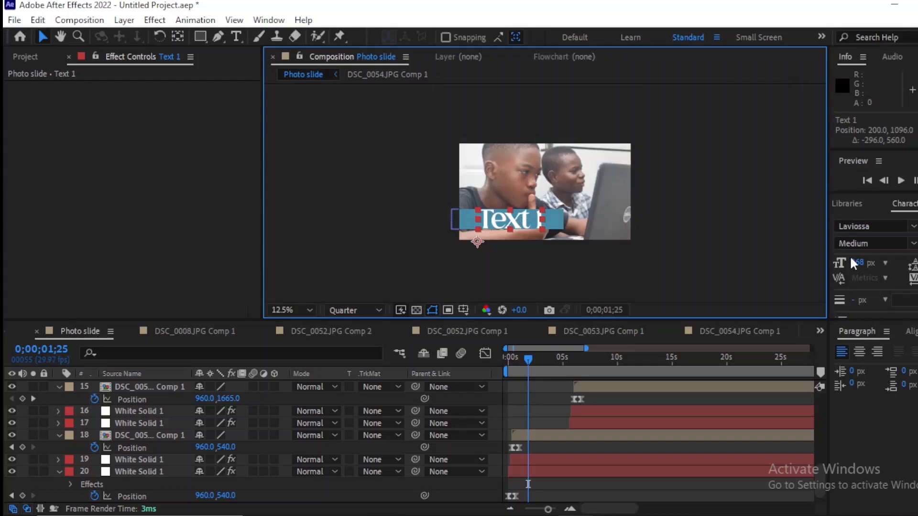
left_click_drag(853, 263, 572, 236)
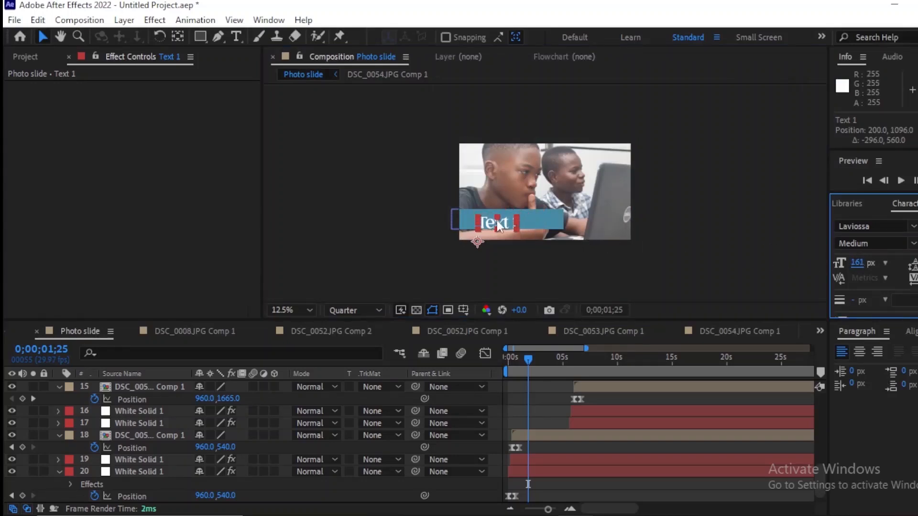
left_click_drag(497, 220, 517, 219)
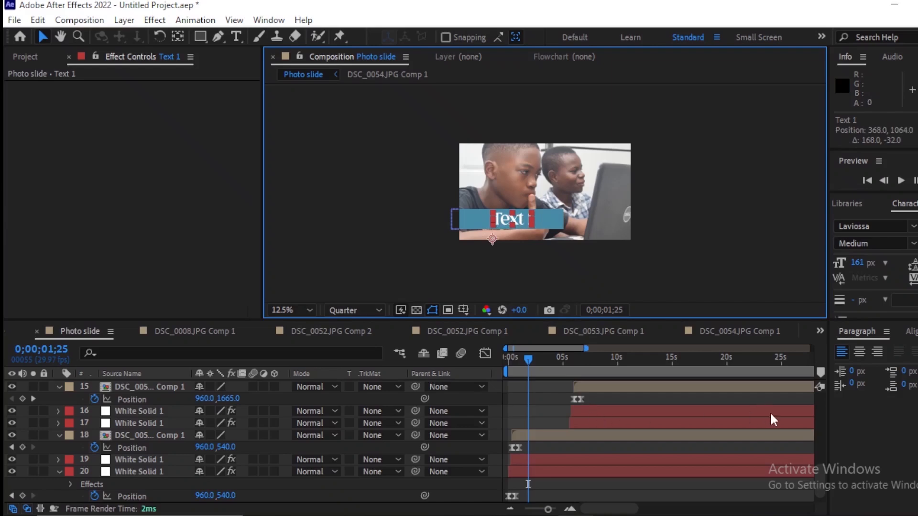
Step: Move Text 1 and Shape Layer 1 down the layer stack so they sit directly above the first photo's composition layer
left_click_drag(819, 477, 818, 391)
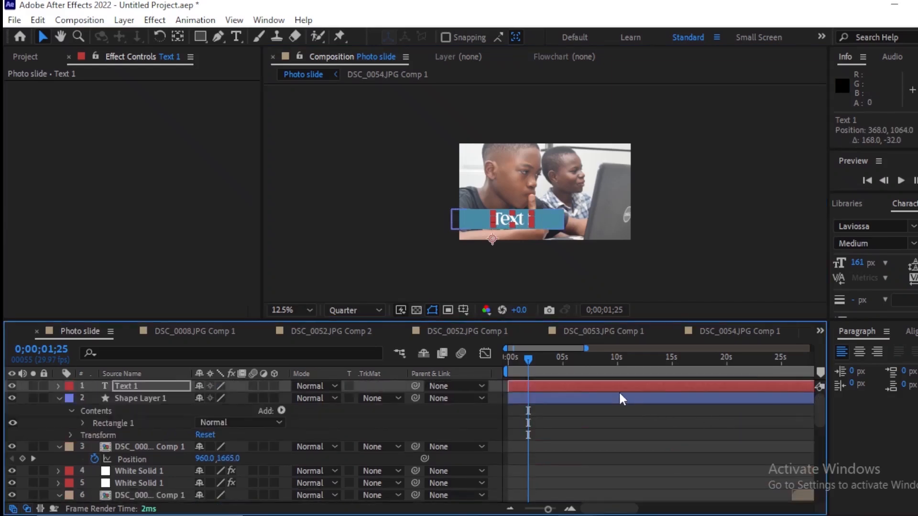
left_click(598, 398, "shift")
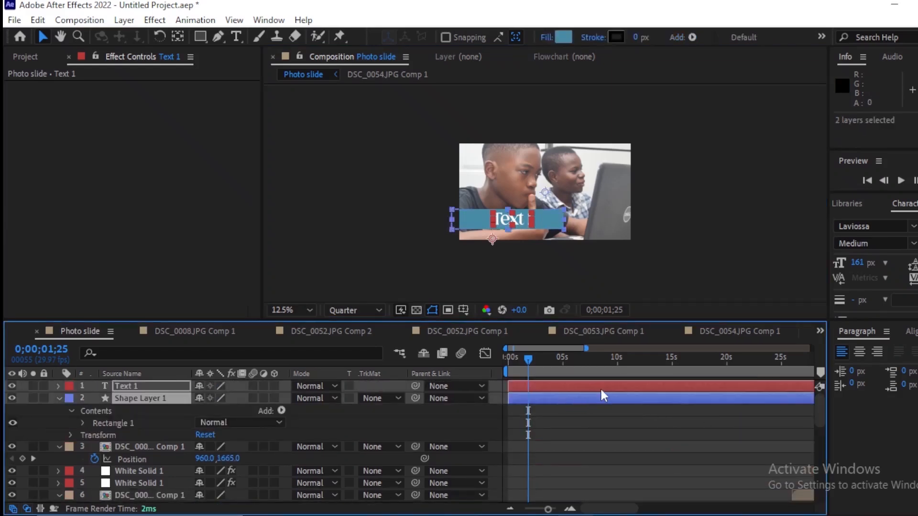
key("ctrl+shift+bracketleft")
scroll(601, 388, "up", 3)
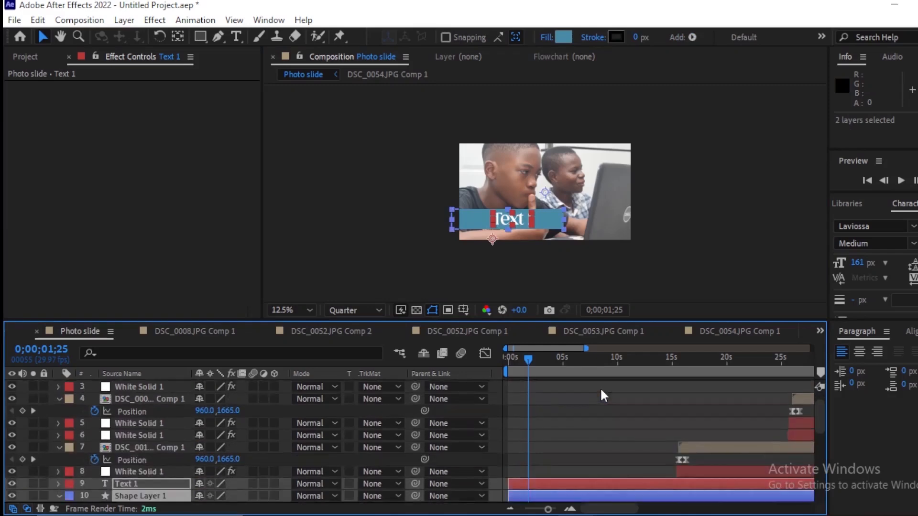
key("ctrl+bracketleft")
key("ctrl+bracketleft")
key("ctrl+bracketleft")
key("ctrl+bracketleft")
key("ctrl+bracketleft")
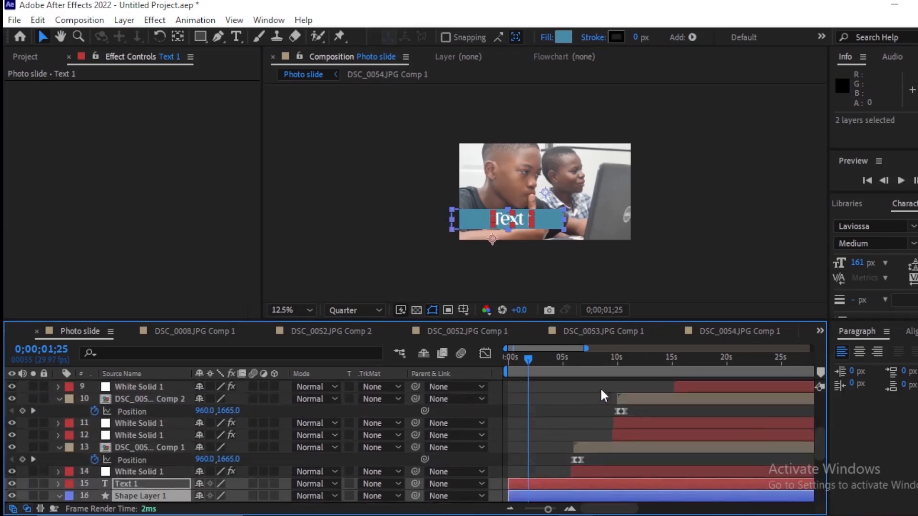
scroll(600, 388, "down", 5)
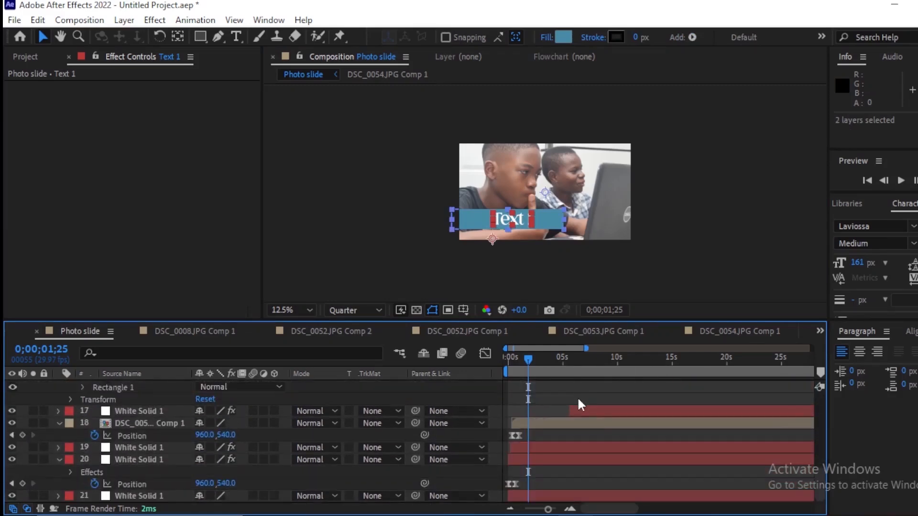
scroll(576, 401, "up", 10)
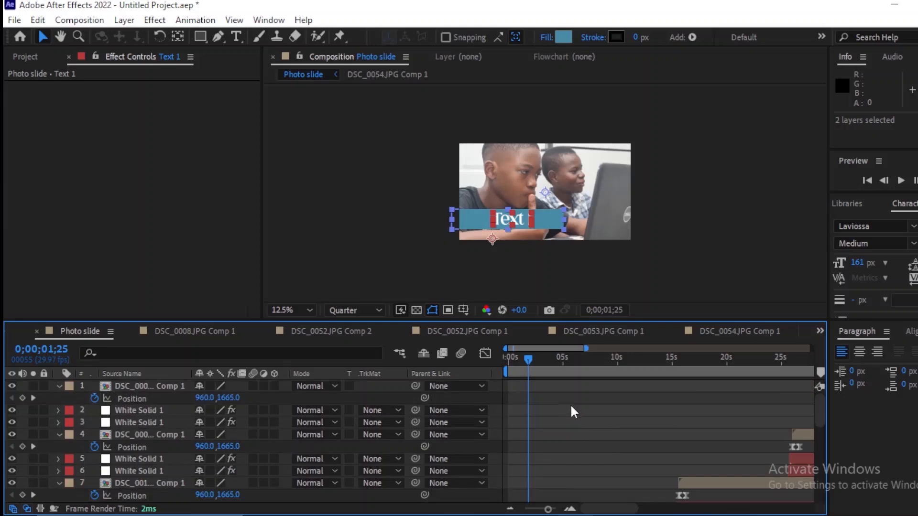
scroll(565, 410, "down", 10)
scroll(562, 409, "up", 10)
scroll(562, 414, "down", 10)
scroll(563, 416, "up", 7)
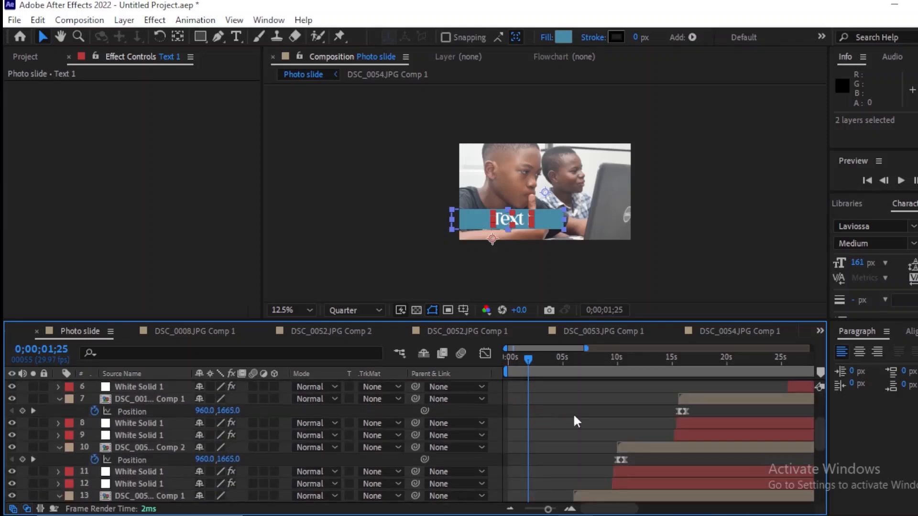
scroll(819, 434, "down", 5)
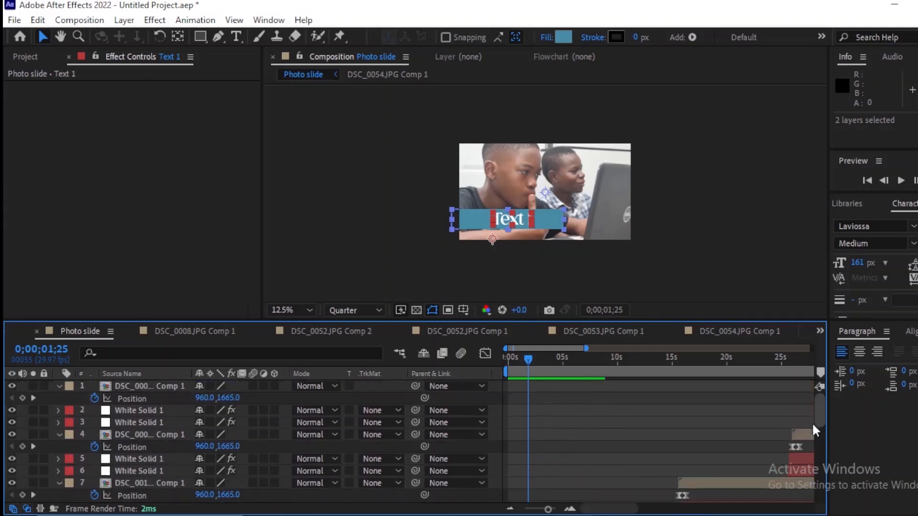
scroll(808, 469, "down", 3)
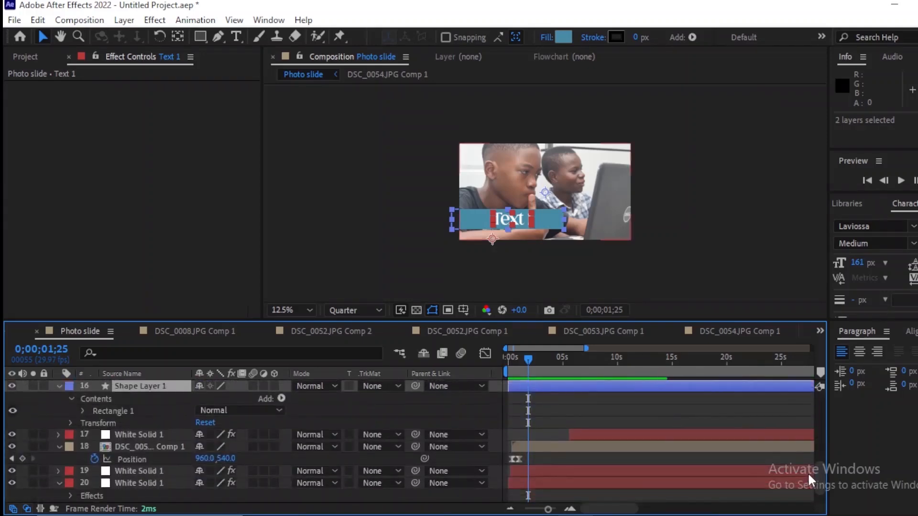
key("ctrl+bracketleft")
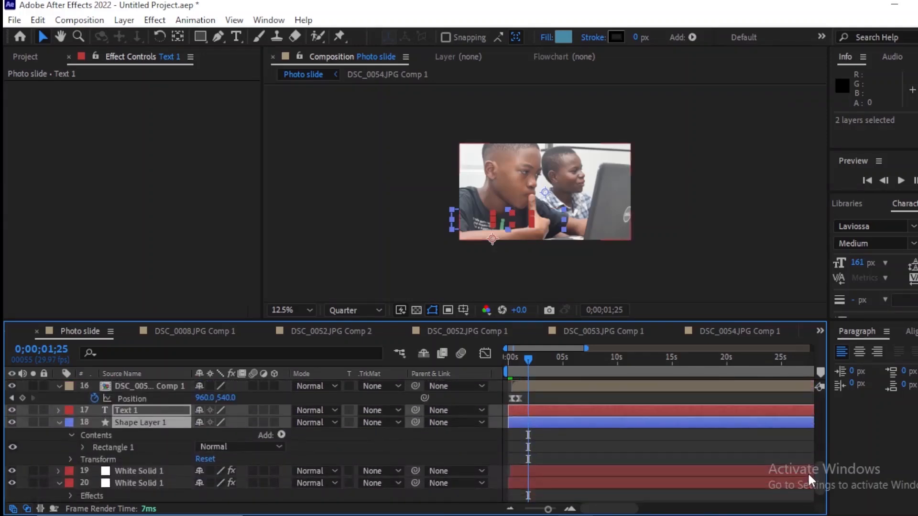
key("ctrl+bracketright")
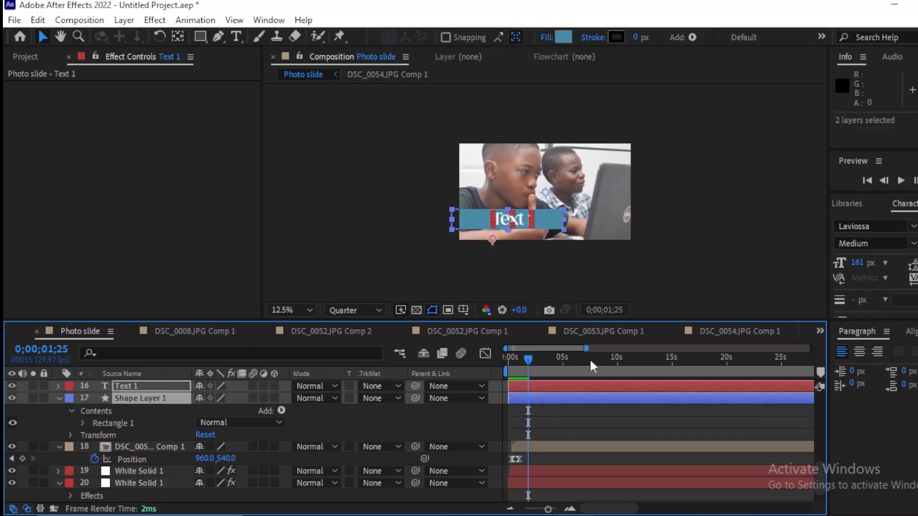
Step: Add Position keyframes to both Text 1 and Shape Layer 1 at 0;00;01;00
left_click_drag(530, 360, 556, 395)
key("equal")
key("equal")
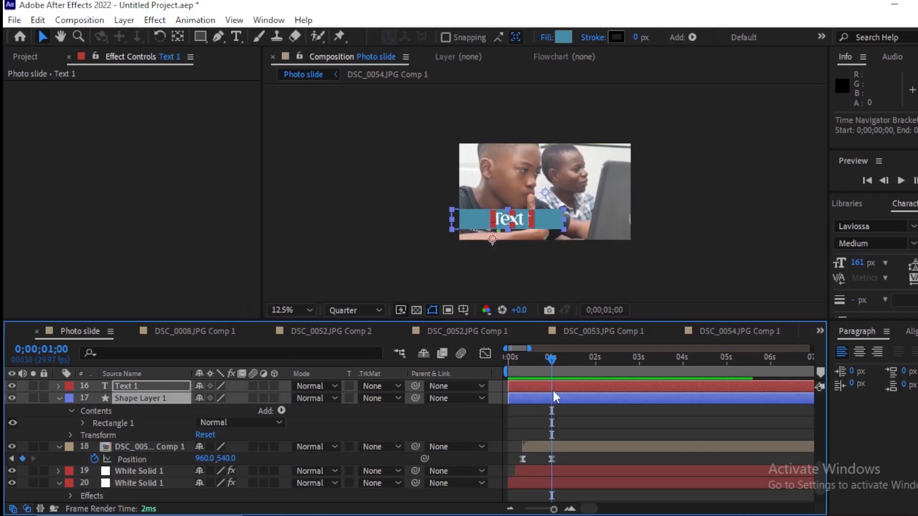
key("p")
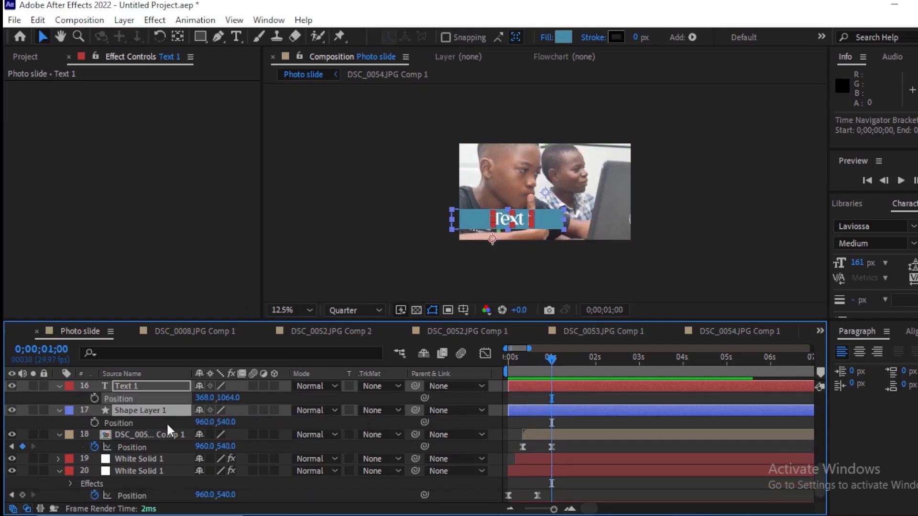
left_click(93, 398)
left_click(93, 423)
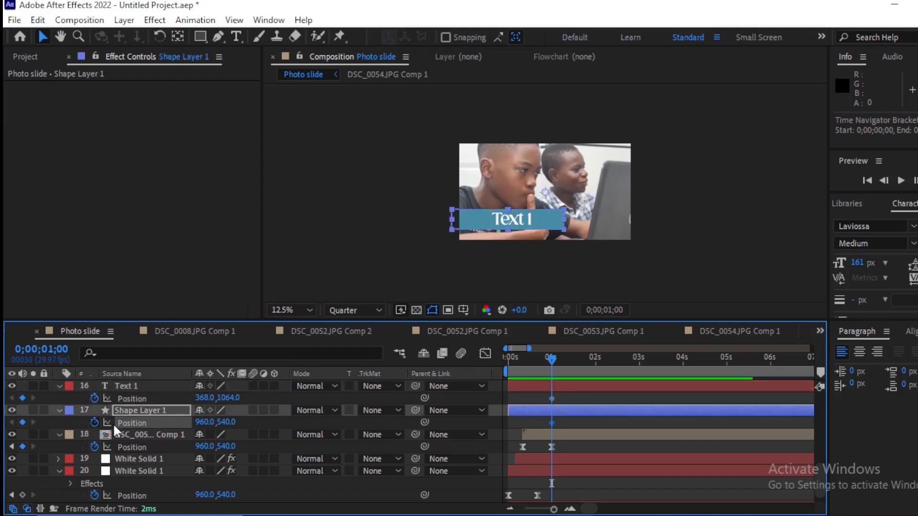
Step: Shift both Position keyframes to 0;00;01;20, then at 0;00;01;00 set X to -843 for Text 1 and -251 for Shape Layer 1
left_click(572, 389, "shift")
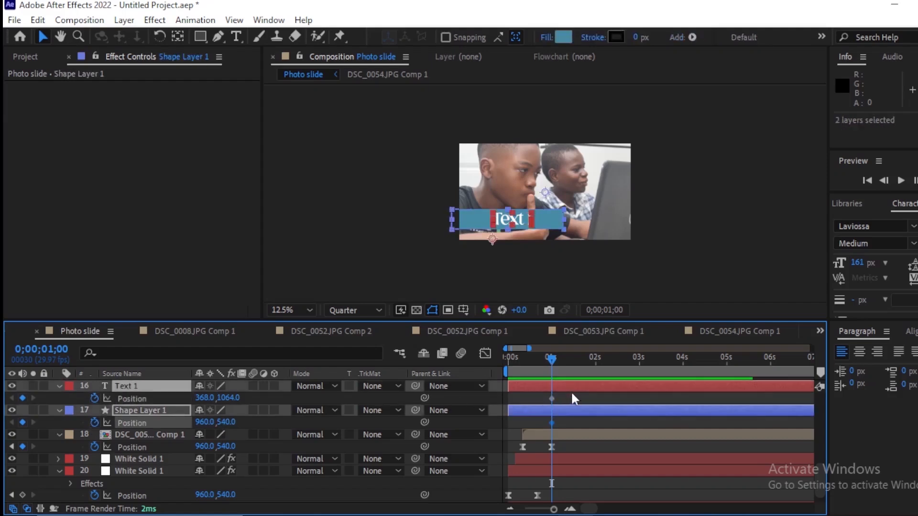
left_click_drag(552, 398, 578, 423)
key("ctrl+z")
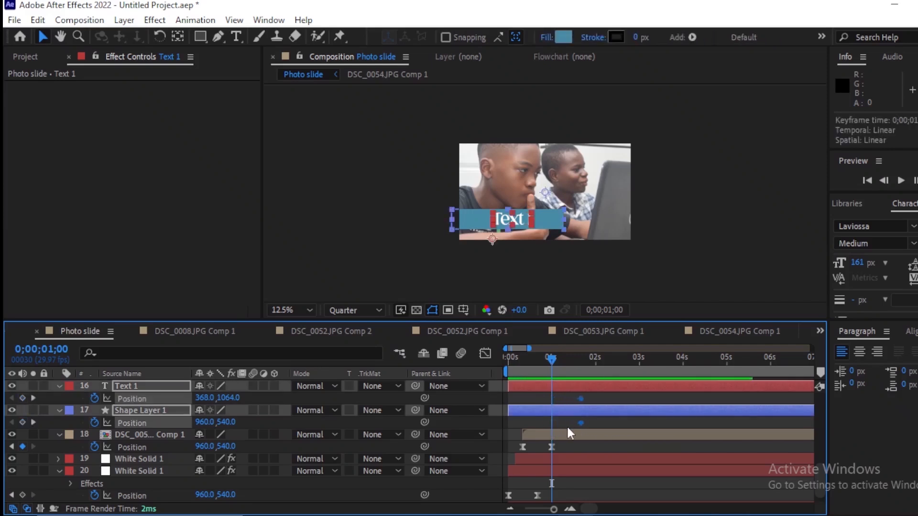
left_click_drag(205, 398, 76, 414)
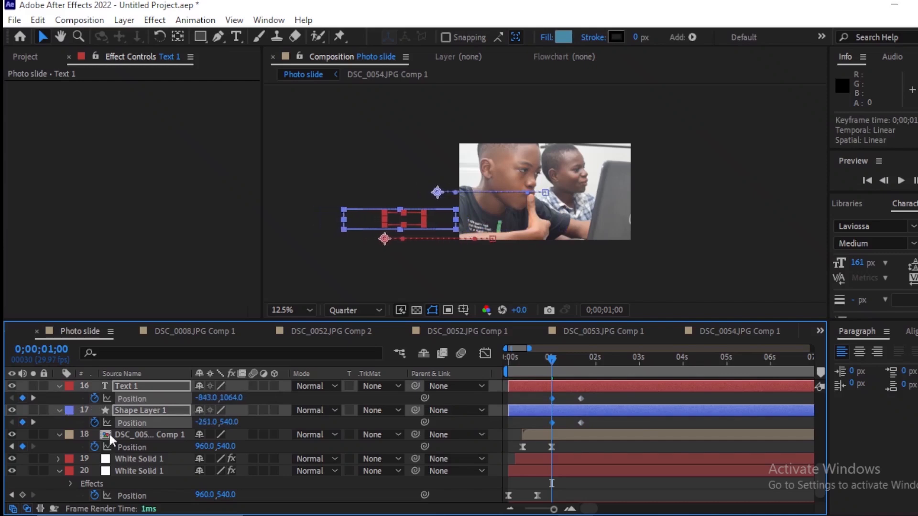
Step: Ease the Position keyframes of Text 1 and Shape Layer 1 and shape their speed curve to peak early and slow down gradually
left_click_drag(592, 404, 546, 421)
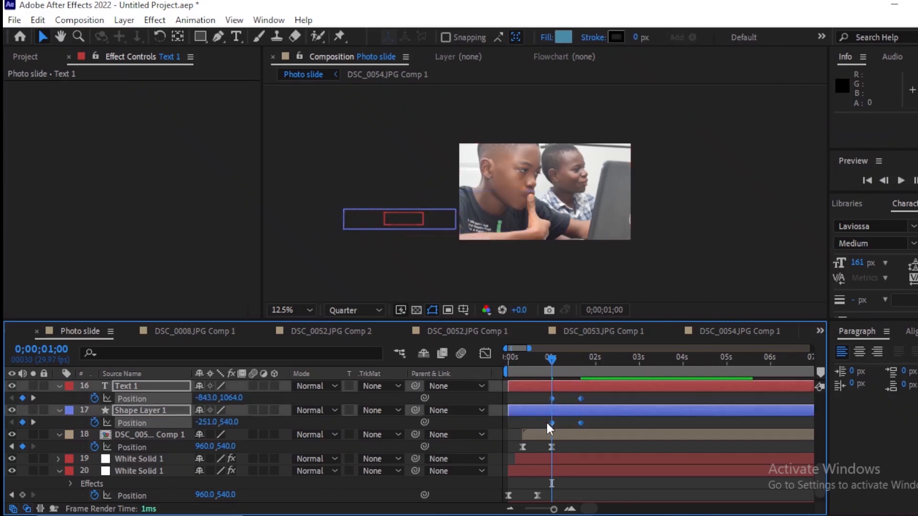
left_click(485, 353)
left_click_drag(573, 480, 568, 484)
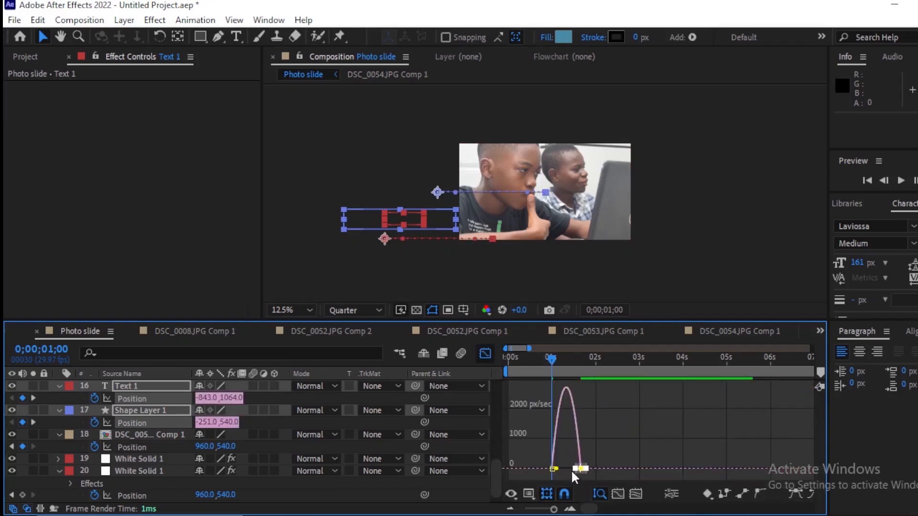
key("equal")
key("equal")
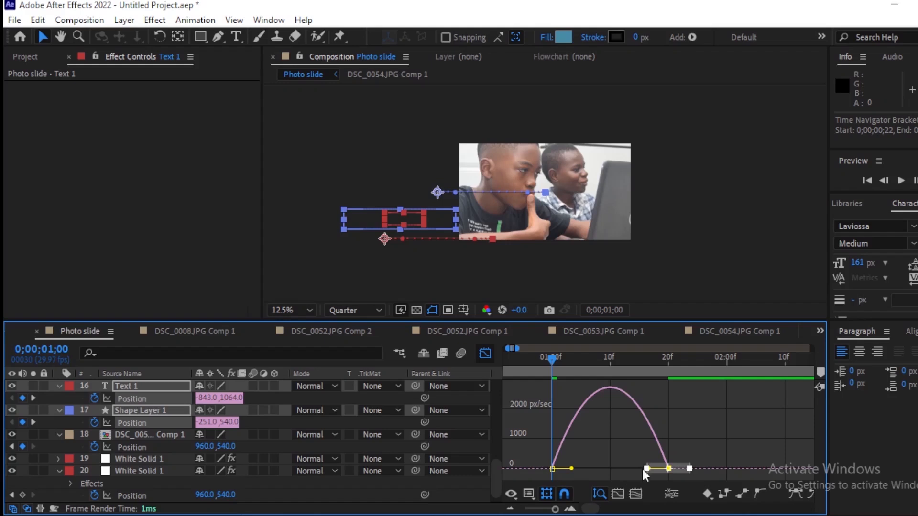
left_click_drag(642, 469, 550, 469)
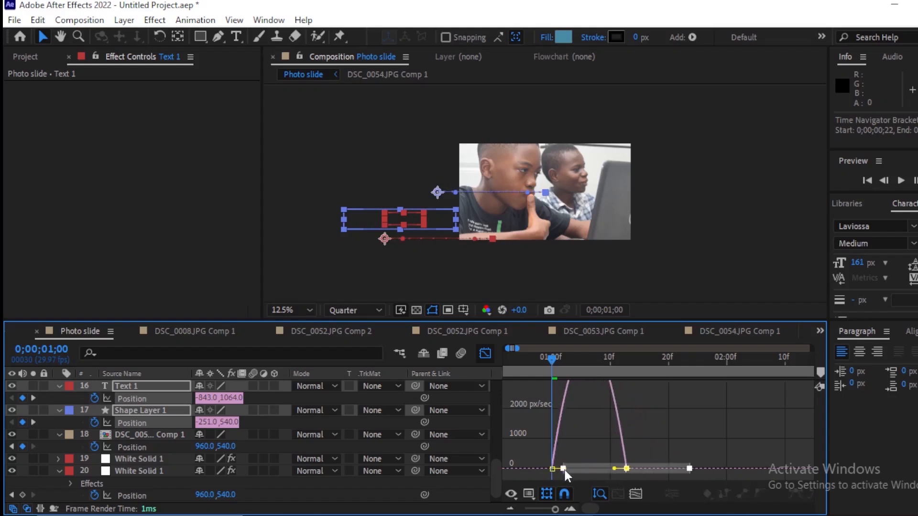
key("ctrl+z")
left_click_drag(650, 471, 572, 466)
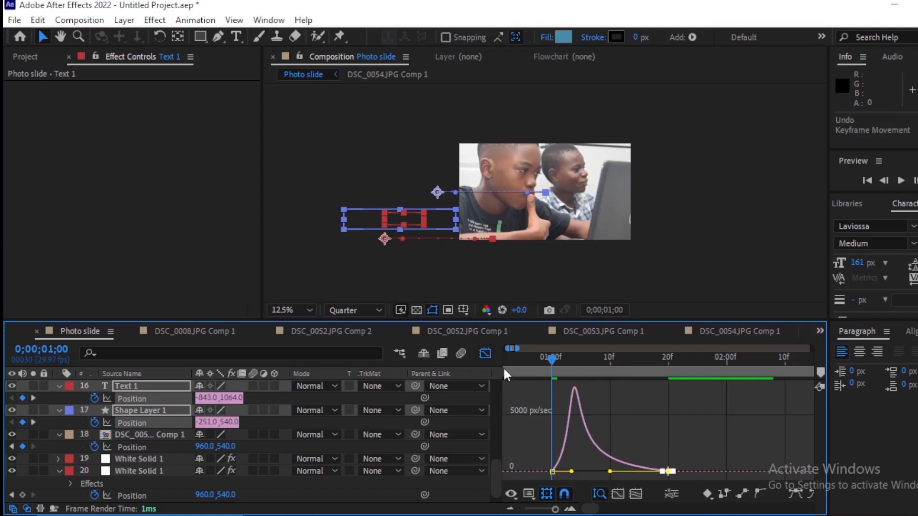
left_click(486, 354)
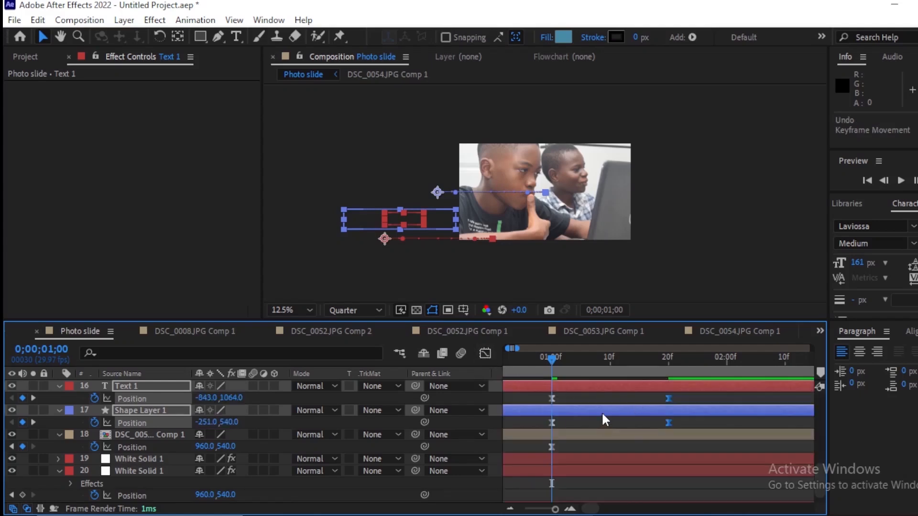
Step: Preview the title bar's slide-in animation from the start of the composition
scroll(606, 409, "down", 4)
left_click_drag(521, 360, 440, 357)
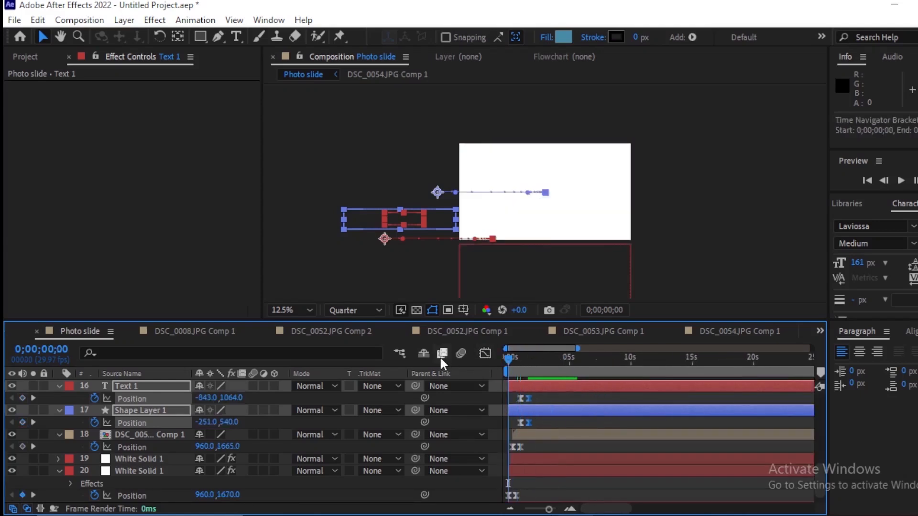
key("space")
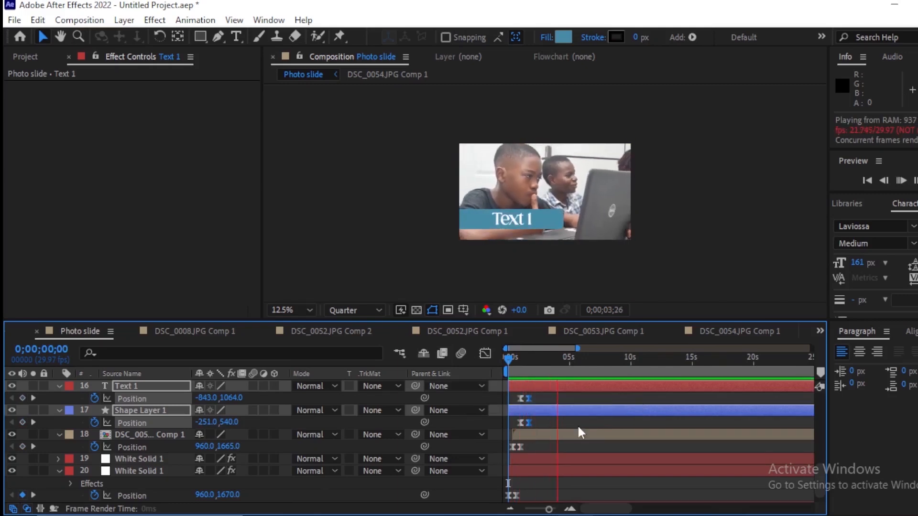
Step: Copy Text 1 and Shape Layer 1 and paste them directly above the DSC_0053.JPG Comp 1 layer
left_click_drag(578, 348, 664, 460)
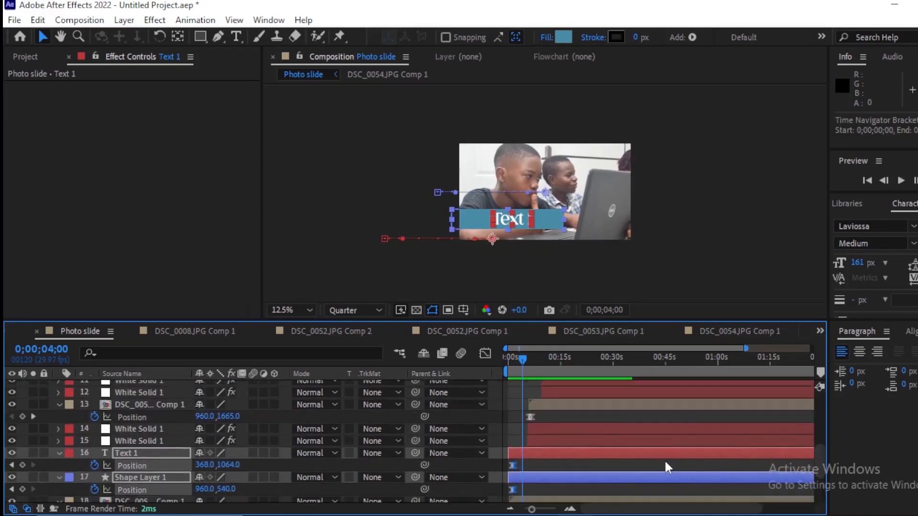
left_click(555, 404)
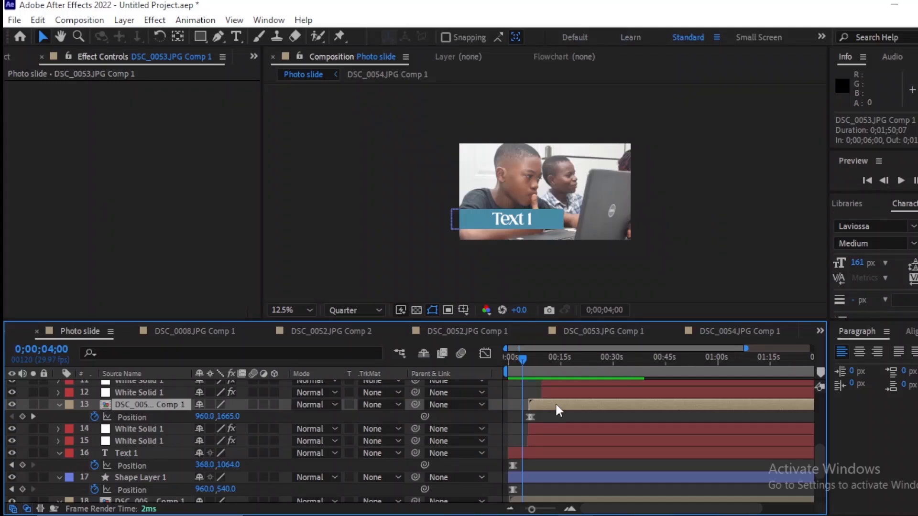
key("ctrl+v")
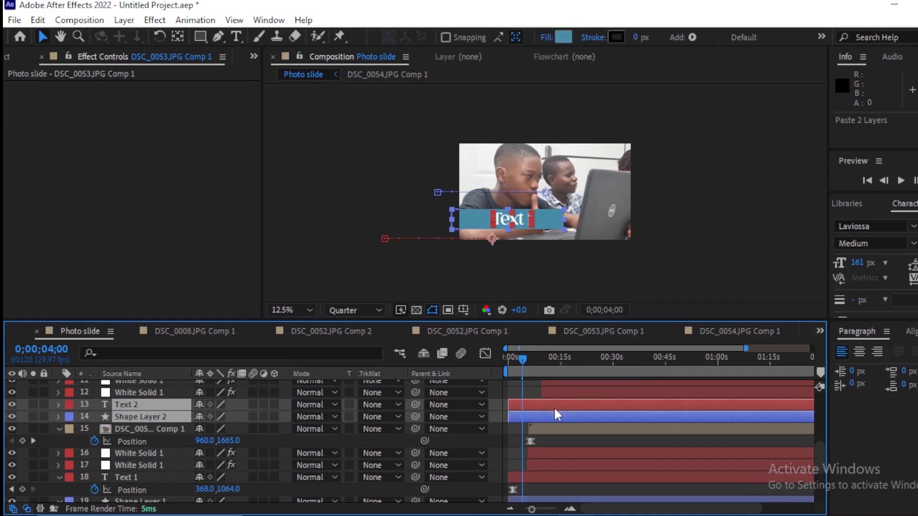
left_click_drag(814, 460, 818, 454)
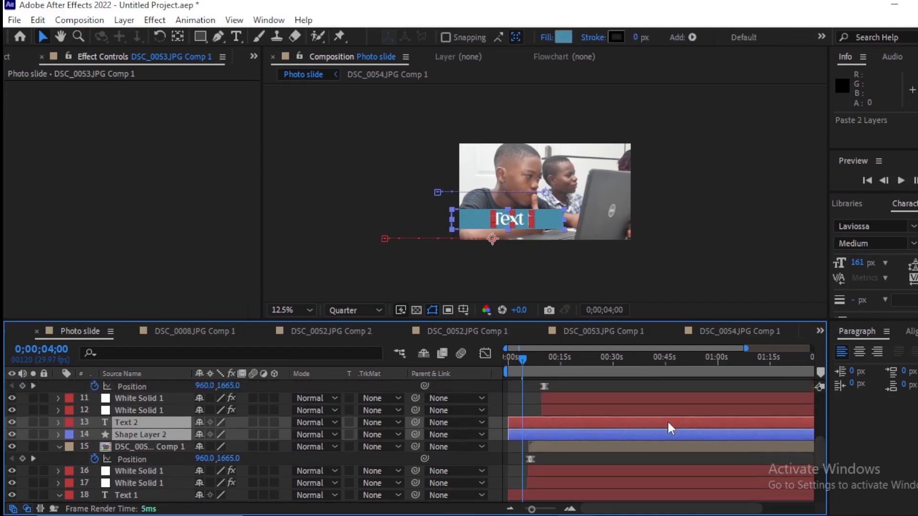
Step: Shift the pasted text and bar layers in time to start at 0;00;05;16, and preview their entrance over the second photo
key("p")
left_click_drag(553, 424, 580, 432)
key("=")
key("=")
key("=")
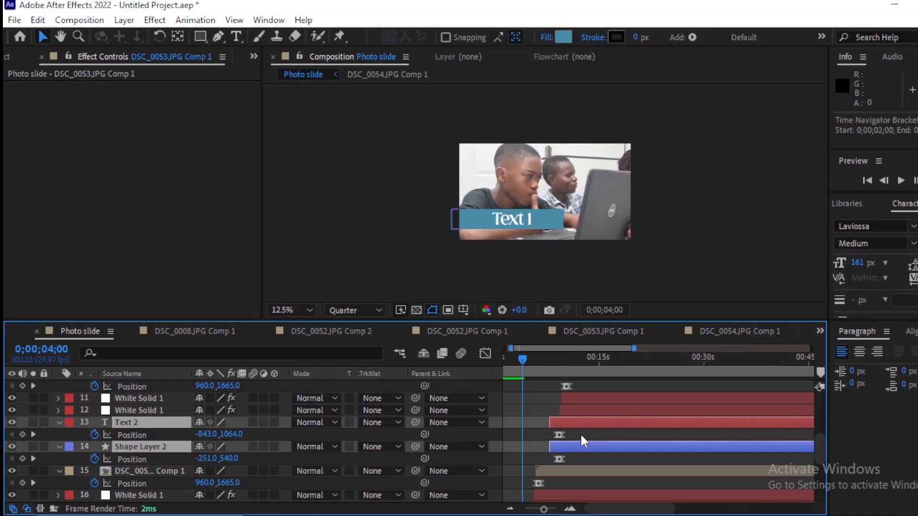
left_click_drag(684, 428, 615, 446)
key("space")
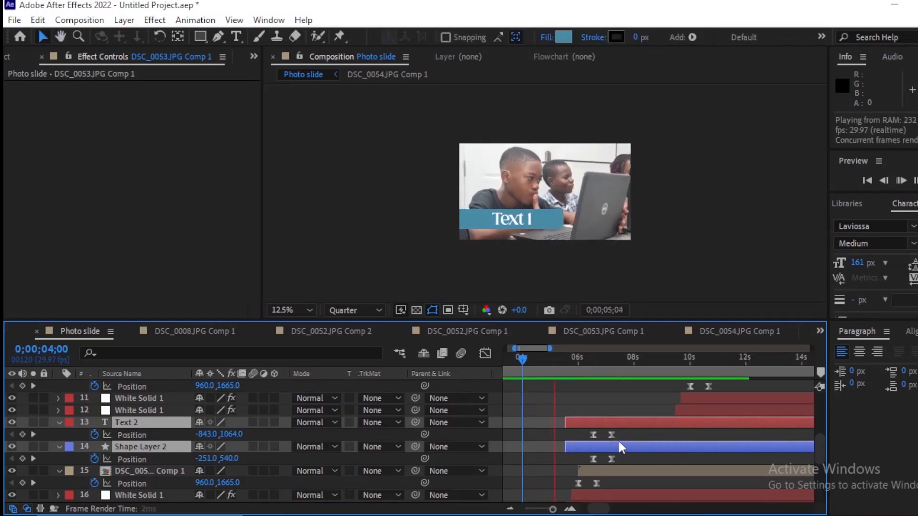
key("space")
Step: Change the pasted text layer on the second photo to read "Text 2"
left_click(646, 423)
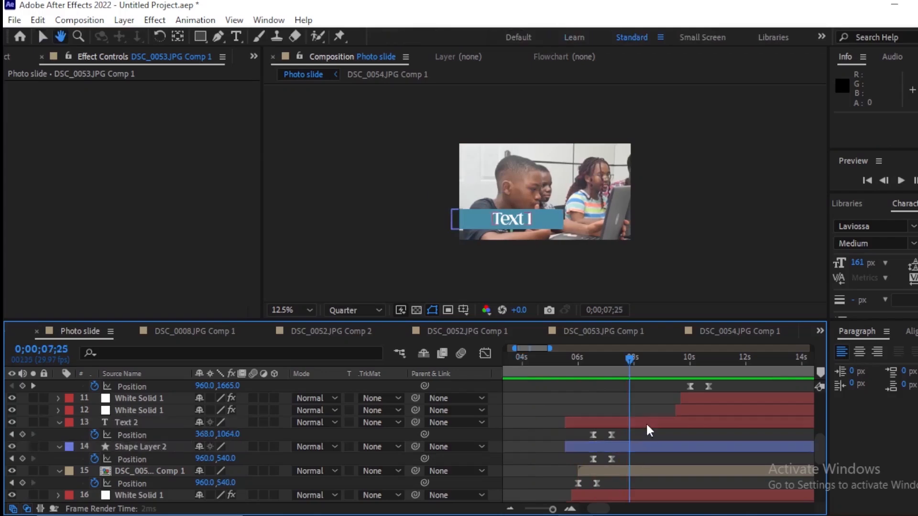
left_click(646, 422)
key("ctrl+t")
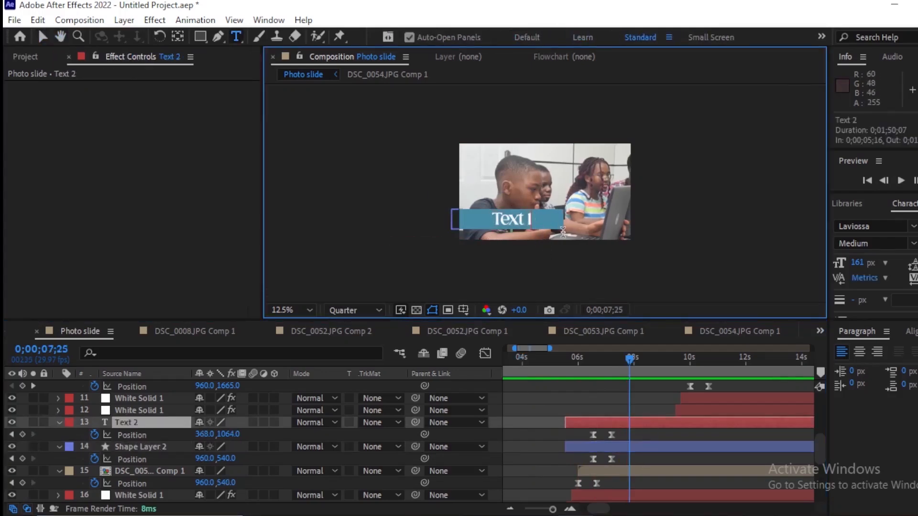
key("BackSpace")
type("2")
left_click(656, 438)
scroll(653, 427, "down", 3)
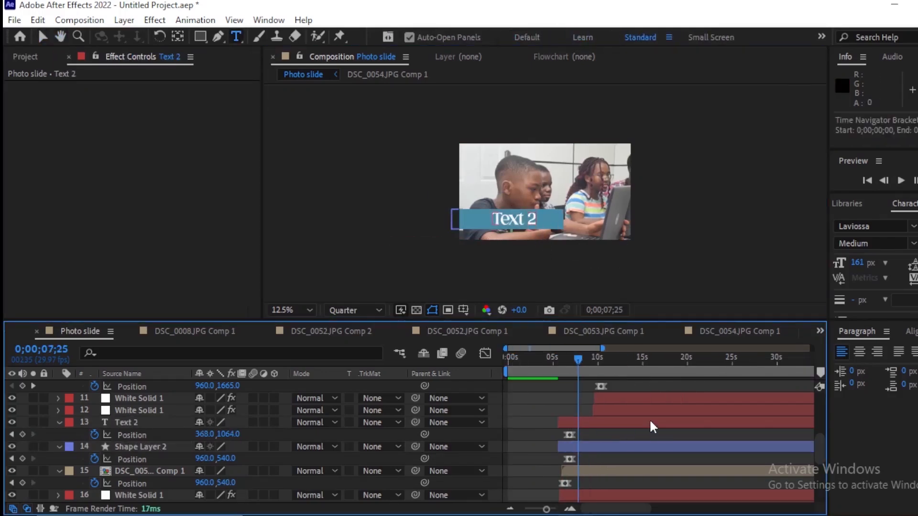
scroll(809, 455, "up", 1)
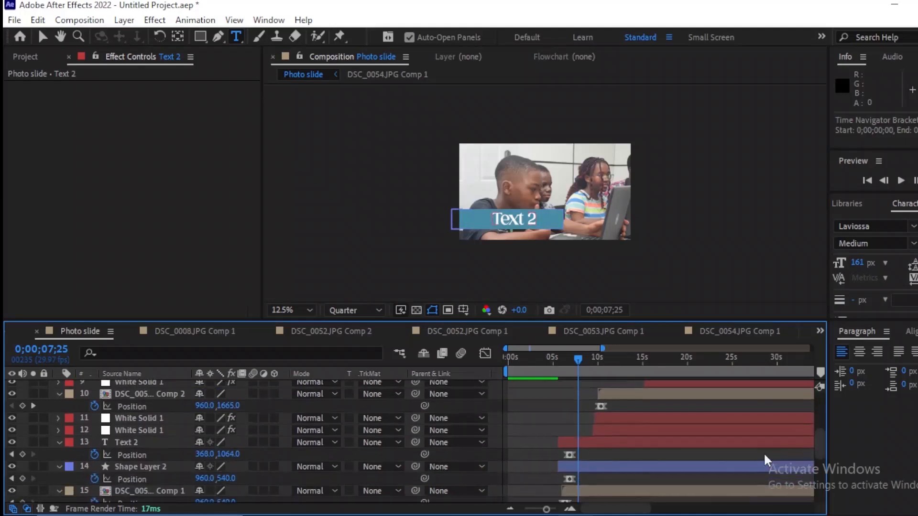
Step: Paste another copy of the title text and bar directly above the DSC_0052.JPG Comp 2 layer
scroll(815, 451, "down", 1)
left_click(641, 433)
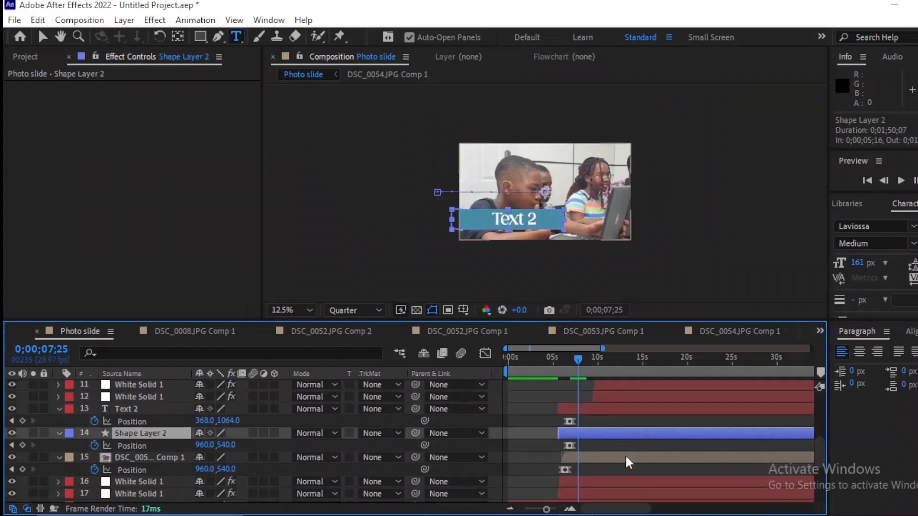
left_click(621, 410, "shift")
scroll(789, 450, "up", 2)
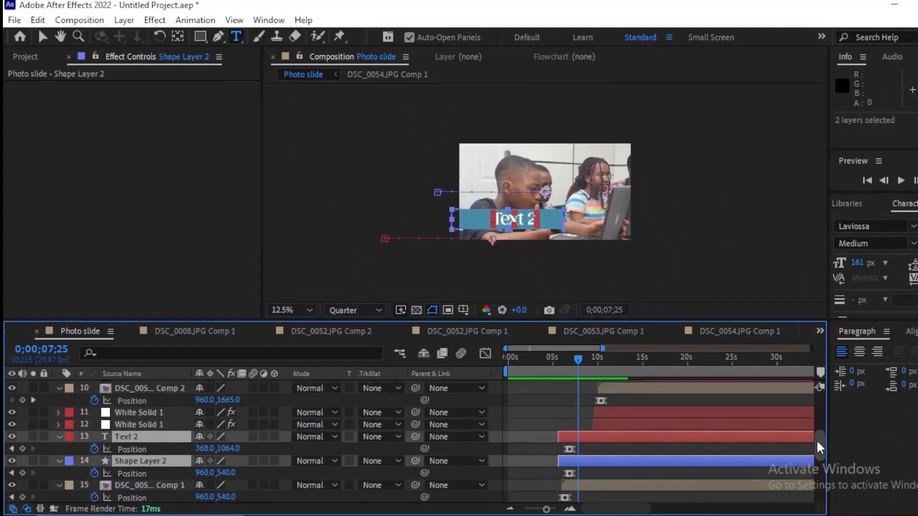
left_click(651, 407)
left_click(615, 380)
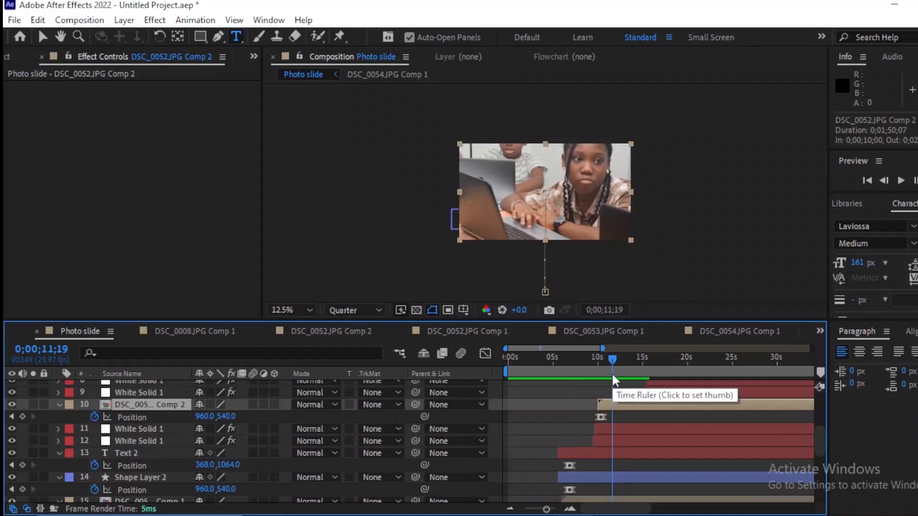
key("ctrl+v")
Step: Show the Position keyframes of the third photo's title layers and shift both layers in time to start at 0;00;09;21
key("p")
left_click_drag(580, 407, 641, 421)
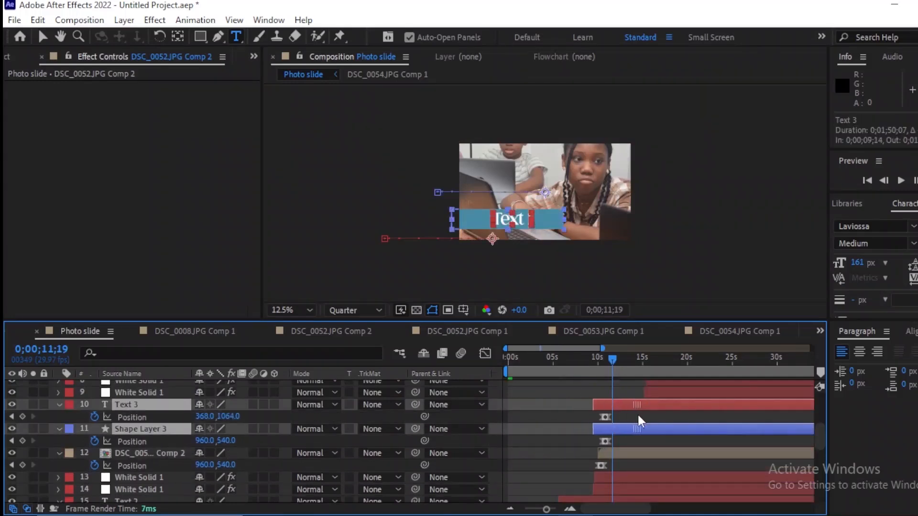
key("equal")
key("equal")
left_click(639, 414)
Step: Change the title text on the third photo to read "Text 3"
double_click(640, 406)
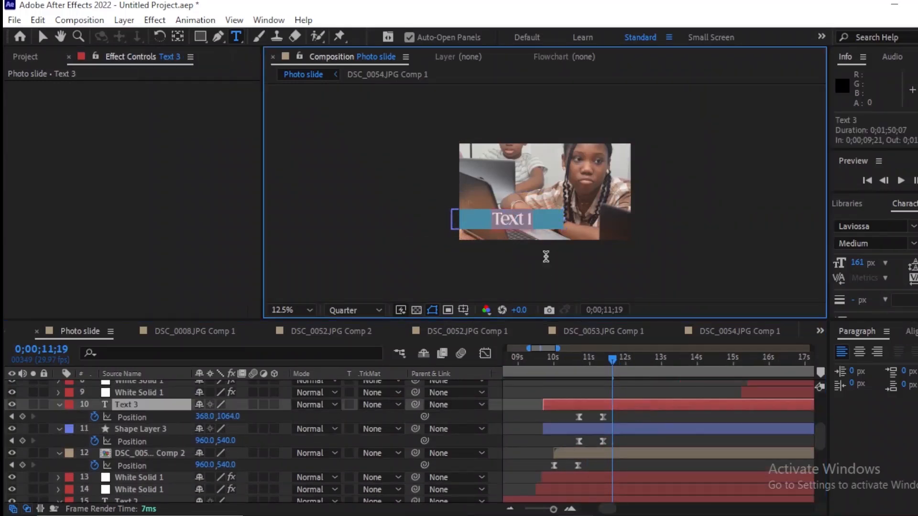
left_click(546, 234)
key("BackSpace")
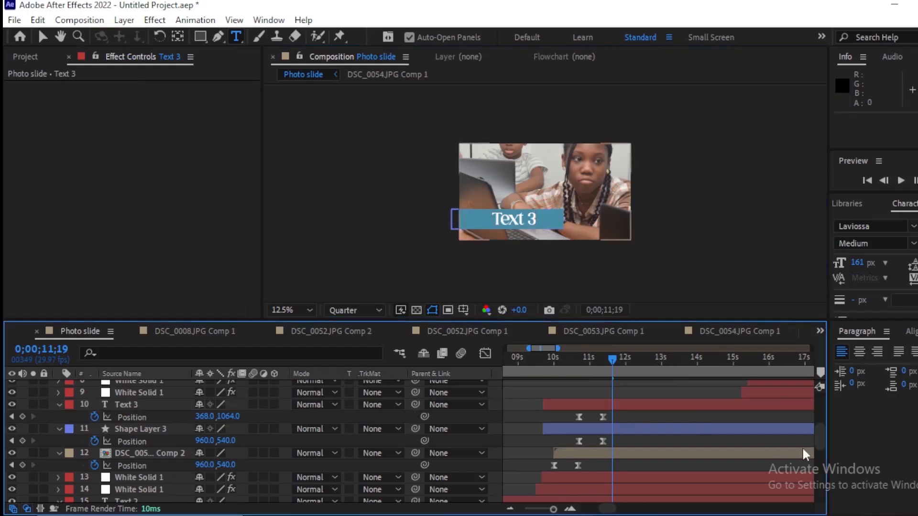
Step: Paste the title text and bar layers directly above the DSC_0013.JPG Comp 1 layer
left_click_drag(819, 447, 816, 431)
left_click_drag(605, 512, 614, 511)
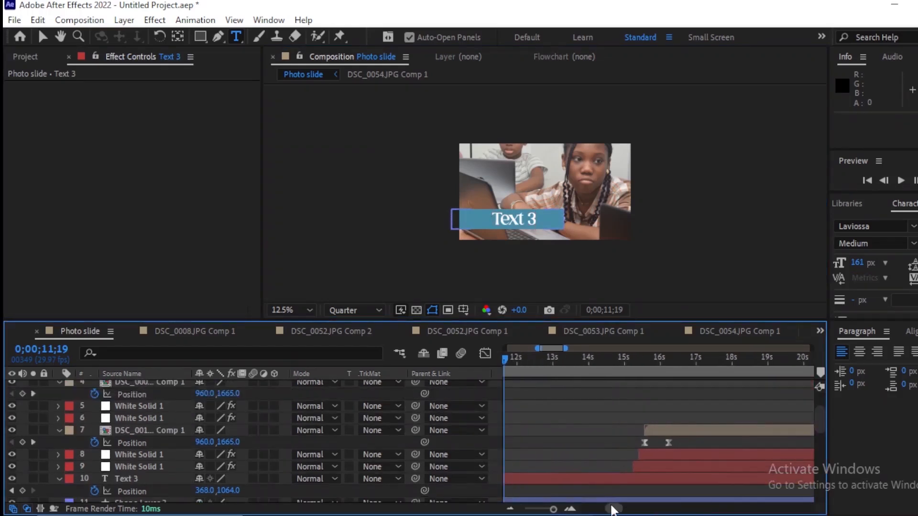
left_click(664, 362)
left_click(673, 429)
key("ctrl+v")
key("minus")
key("minus")
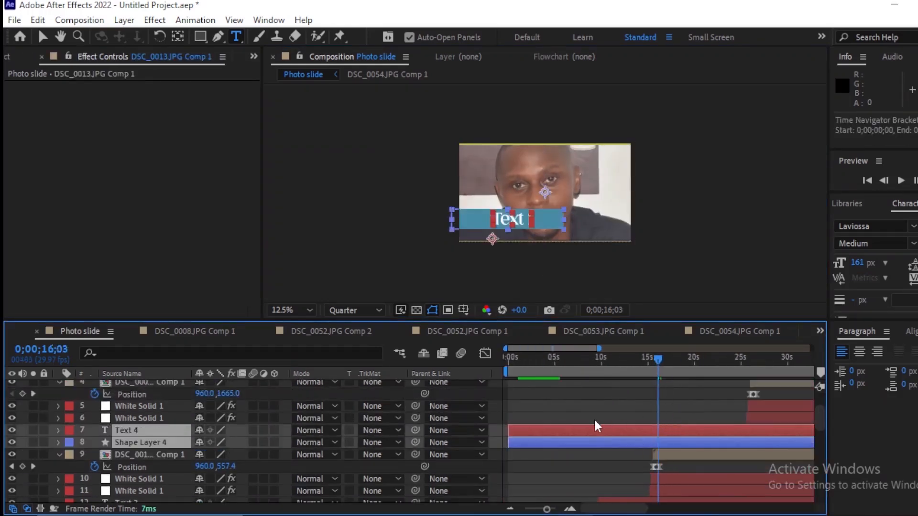
Step: Shift the fourth photo's text and bar layers in time to start at 0;00;15;06, with their Position keyframes shown
left_click_drag(597, 427, 707, 446)
key("p")
key("equal")
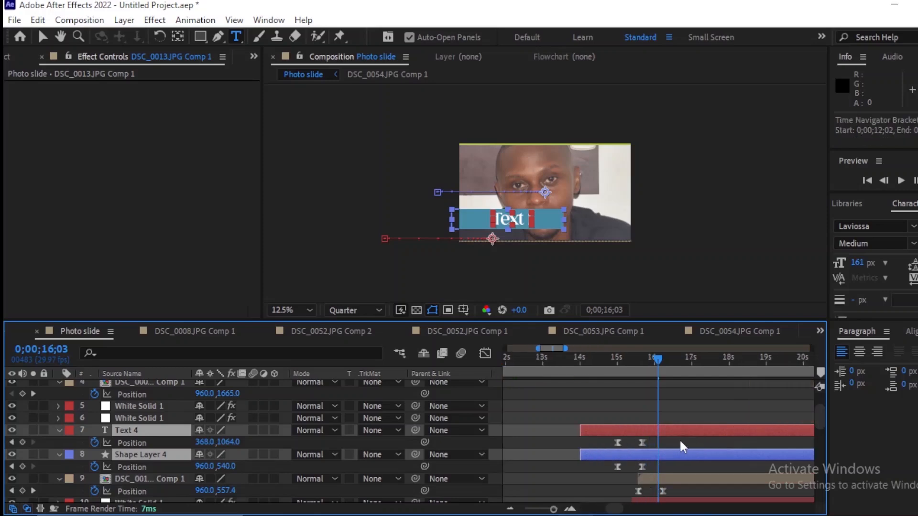
left_click_drag(643, 433, 690, 435)
Step: Change the title text on the fourth photo to read "Text 4", working at 0;00;17;10
left_click_drag(662, 371, 704, 364)
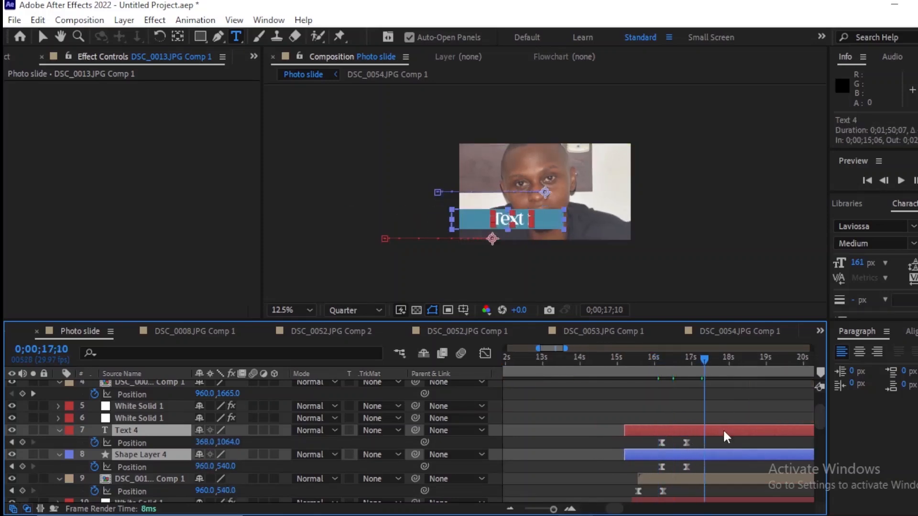
left_click(721, 433)
type("Text 4")
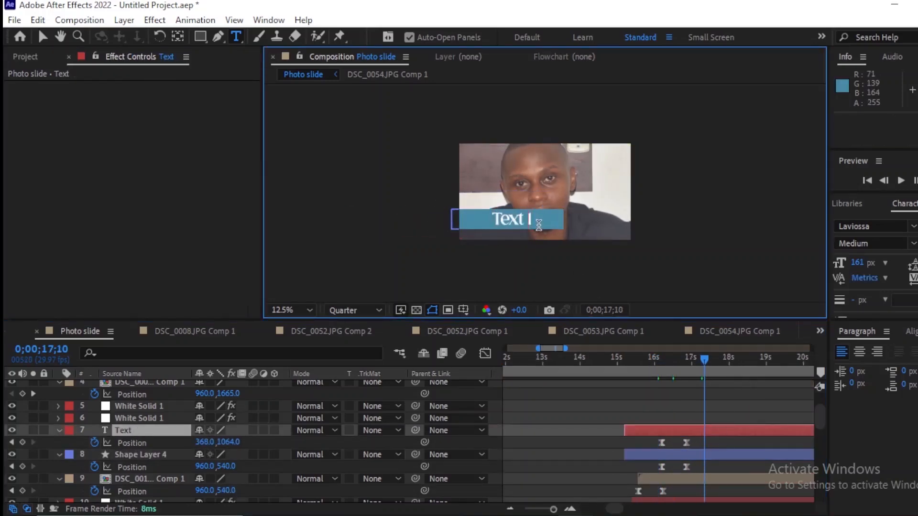
left_click(727, 447)
Step: Paste the title text and bar layers directly above the DSC_0009.JPG Comp 1 layer
key("minus")
key("minus")
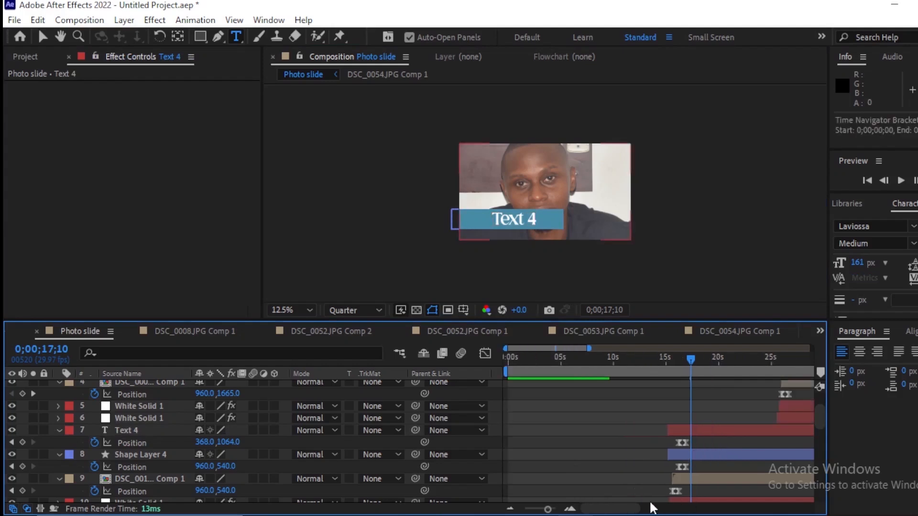
left_click_drag(624, 509, 658, 510)
left_click_drag(820, 422, 820, 410)
left_click(649, 359)
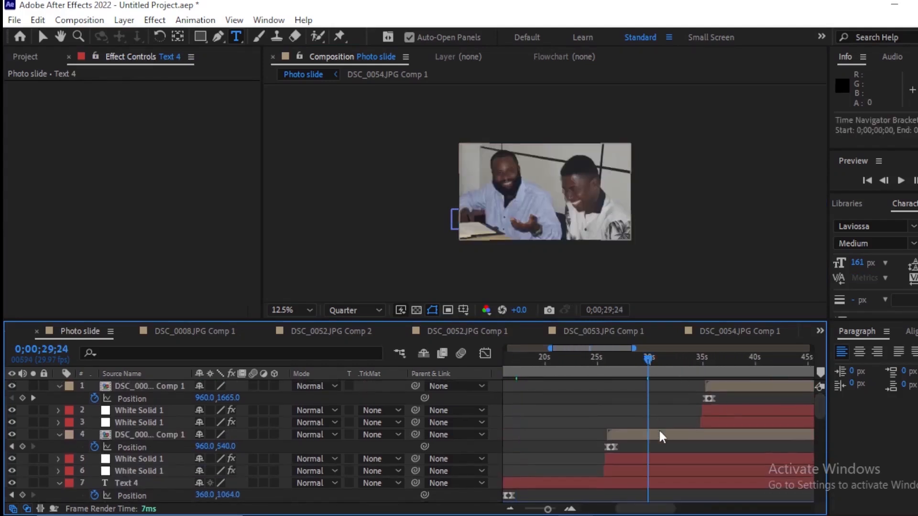
left_click(662, 434)
key("ctrl+v")
Step: Show the keyframes of the fifth photo's title layers and shift both layers in time to start at 0;00;25;17
key("minus")
left_click_drag(644, 446, 709, 457)
key("u")
key("equal")
key("equal")
key("equal")
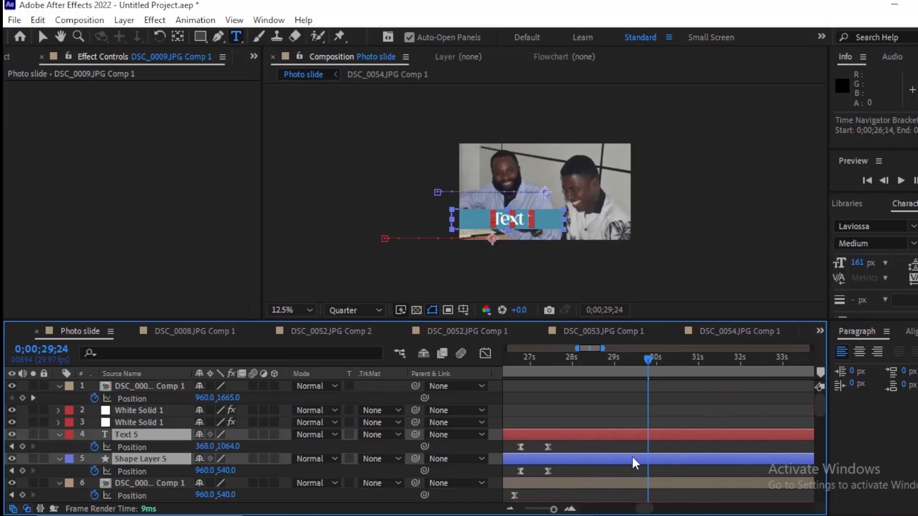
left_click_drag(652, 506, 646, 506)
left_click_drag(688, 462, 682, 463)
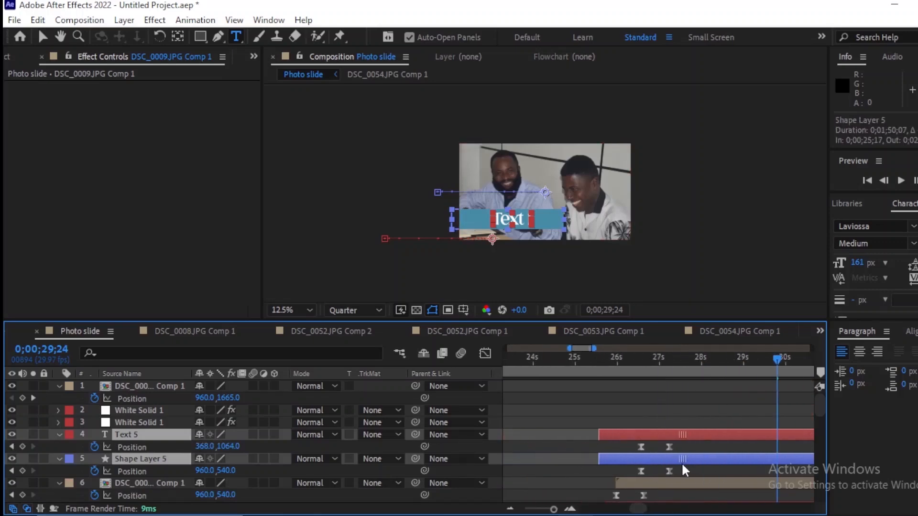
Step: Paste the title text and bar layers directly above the DSC_0008.JPG Comp 1 layer
key("minus")
key("minus")
key("minus")
left_click_drag(620, 510, 663, 510)
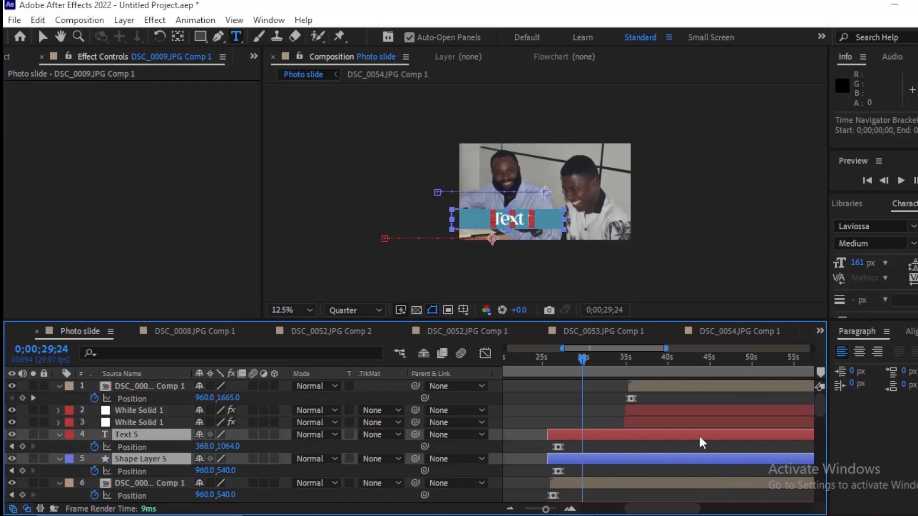
left_click(632, 366)
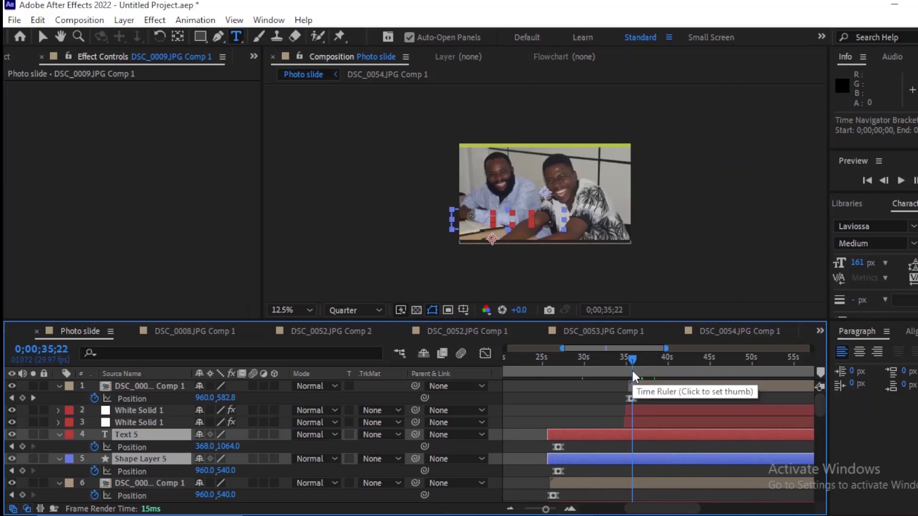
key("ctrl+v")
key("ctrl+z")
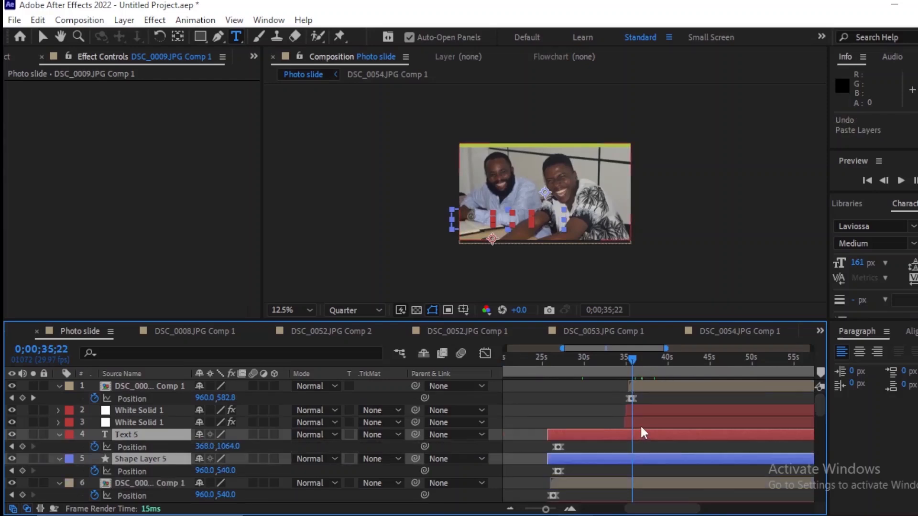
left_click(657, 384)
key("ctrl+v")
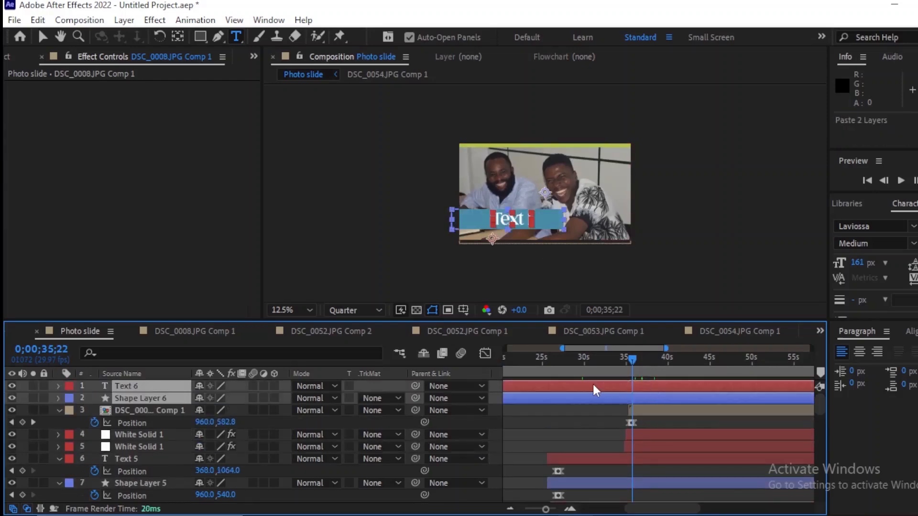
Step: Shift the sixth photo's text and bar layers in time to start at 0;00;34;25, with their Position keyframes shown
key("minus")
key("minus")
left_click_drag(546, 389, 638, 430)
key("p")
key("equal")
key("equal")
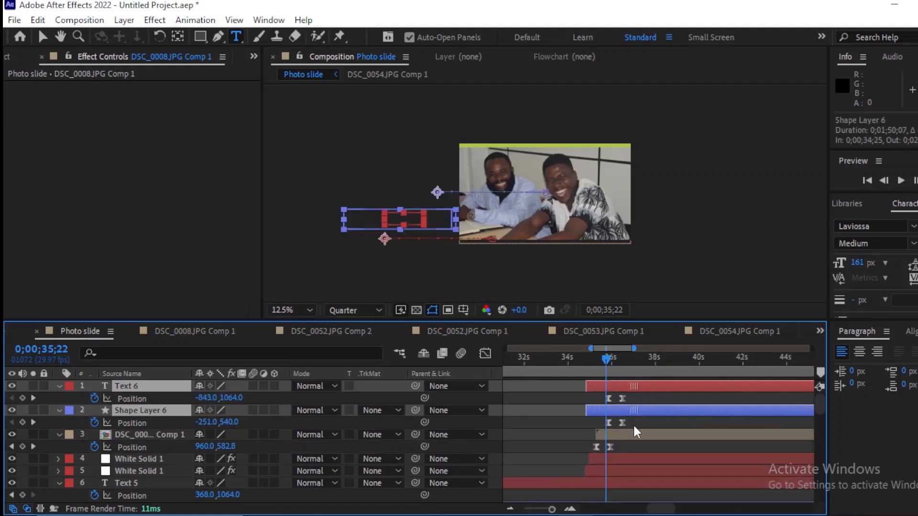
Step: Change the title text on the fifth photo to read "Text 5", working at 0;00;31;02
key("minus")
key("minus")
scroll(820, 424, "down", 3)
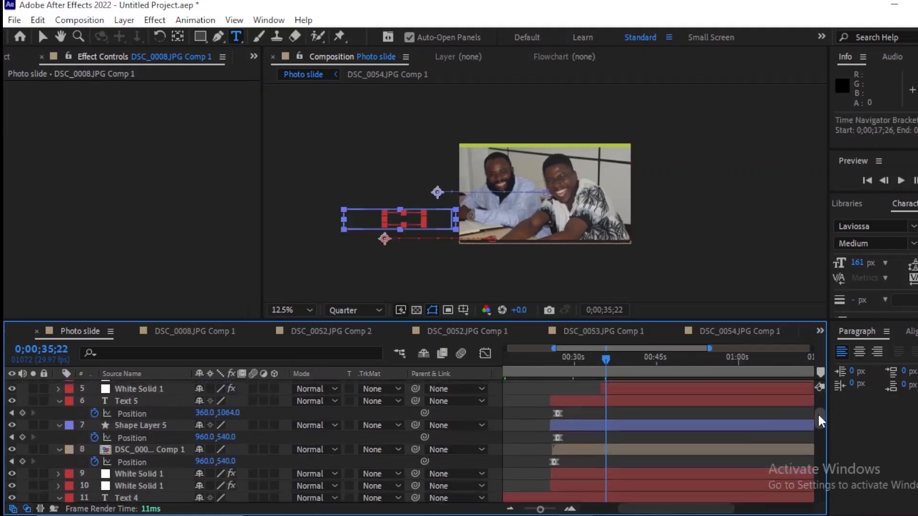
left_click_drag(605, 360, 580, 360)
left_click(582, 429)
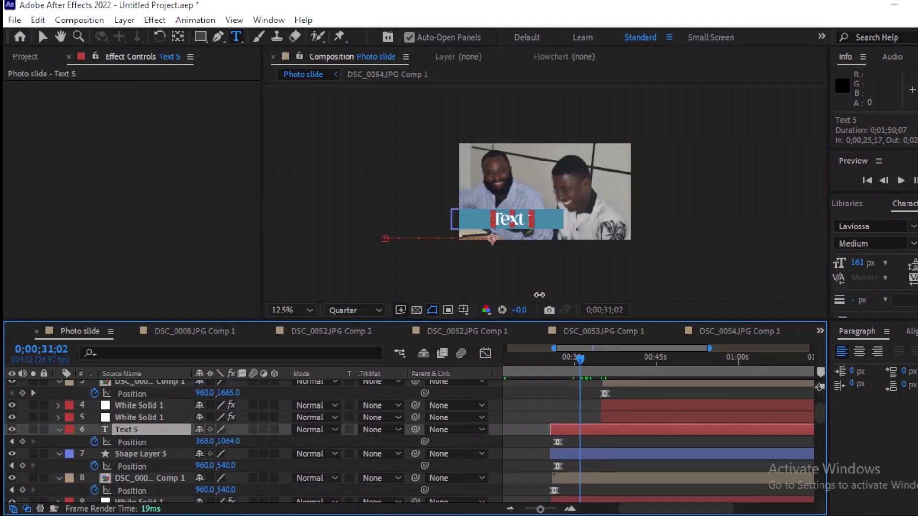
left_click(533, 223)
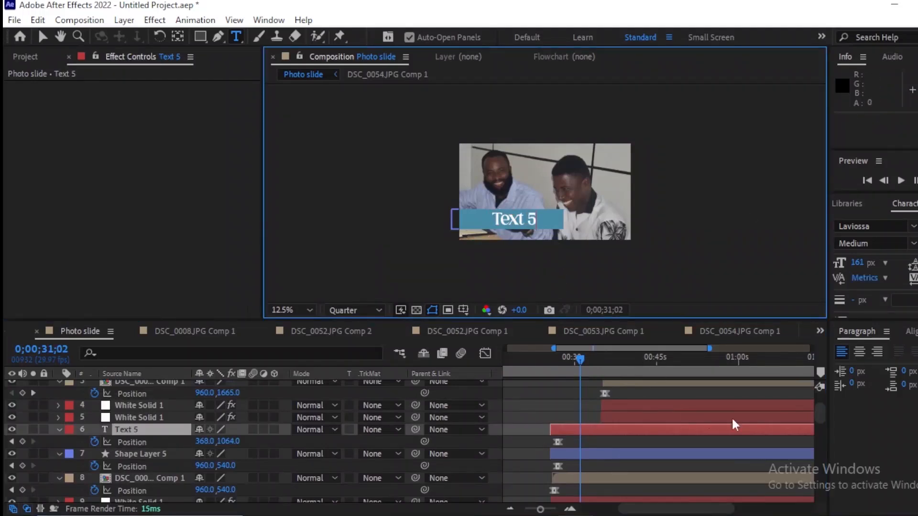
Step: Change the title text on the sixth photo to read "Text 6" at 0;00;46;10, and return to the Selection tool
left_click_drag(819, 408, 819, 384)
left_click(665, 386)
left_click(664, 361)
double_click(664, 388)
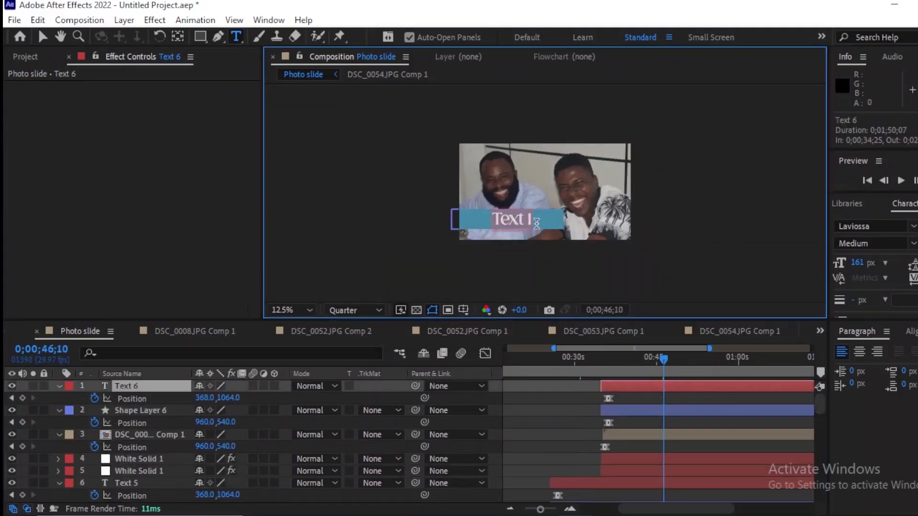
type("Text")
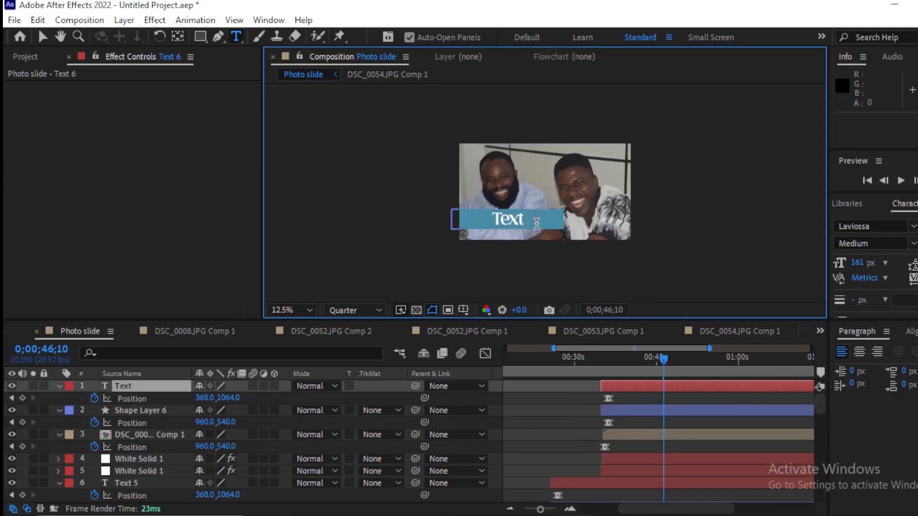
type(" 6")
key("Escape")
key("v")
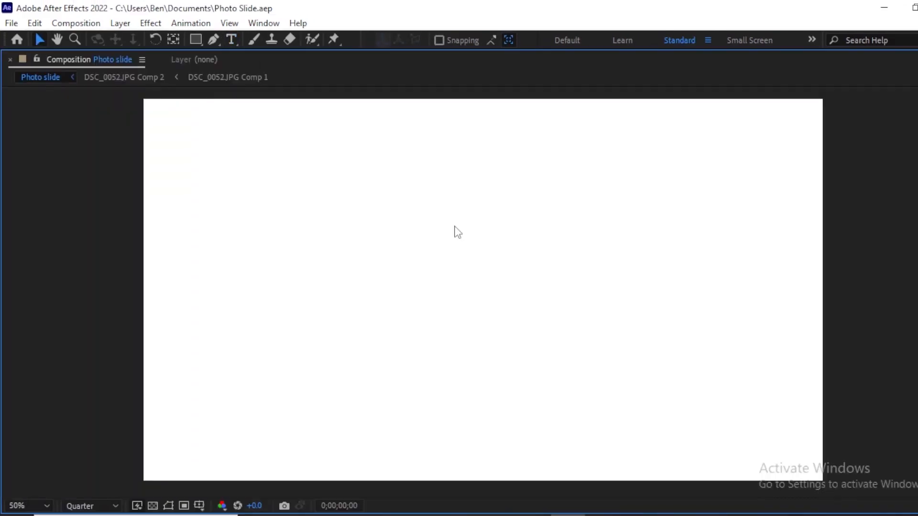
Step: Play the finished slideshow from the start of the Photo slide composition
key("space")
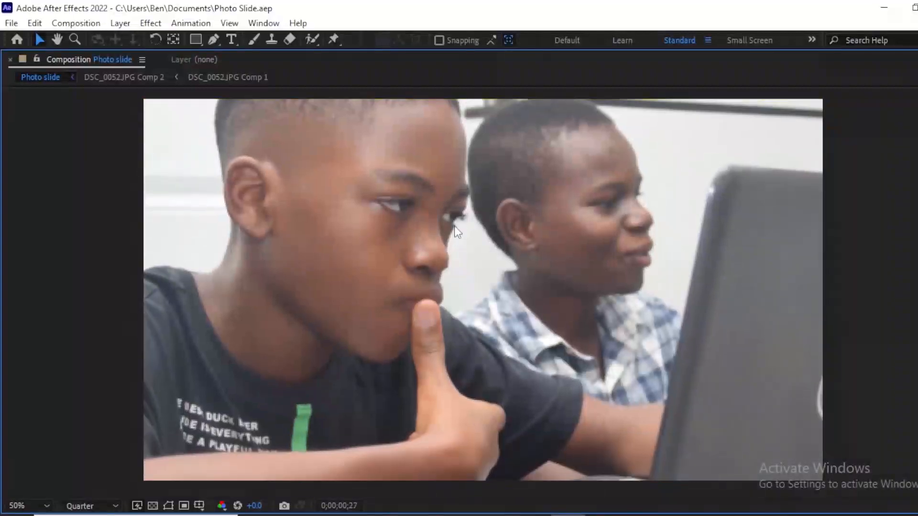